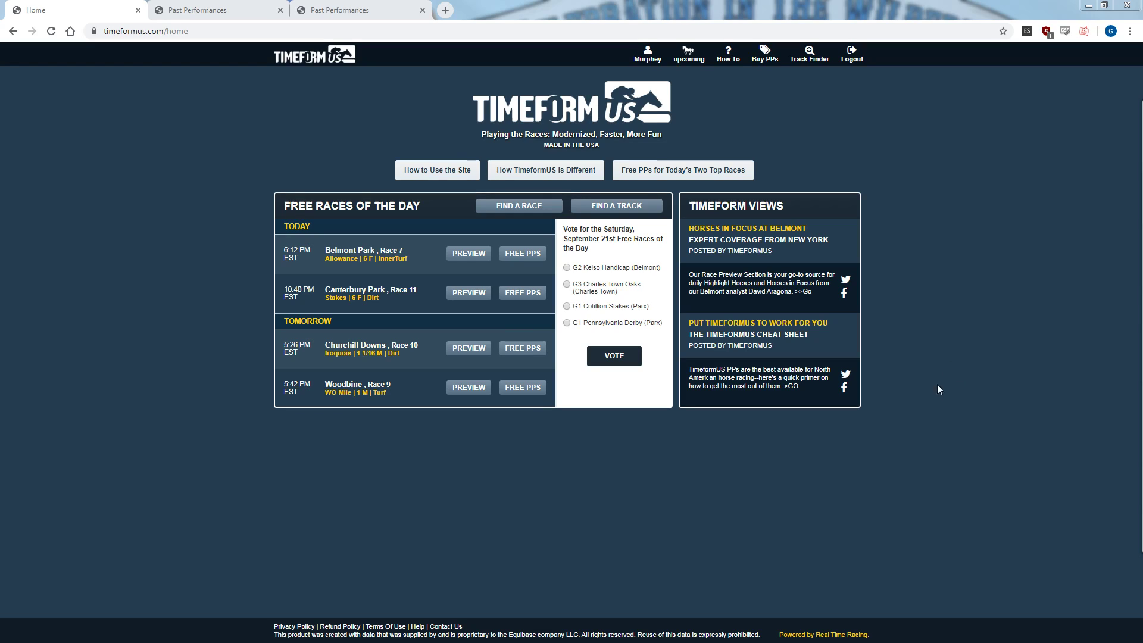
- Open the Churchill Downs Race 10 preview and look through the TimeformUS past performances of Letmeno and Zyramid
click(474, 352)
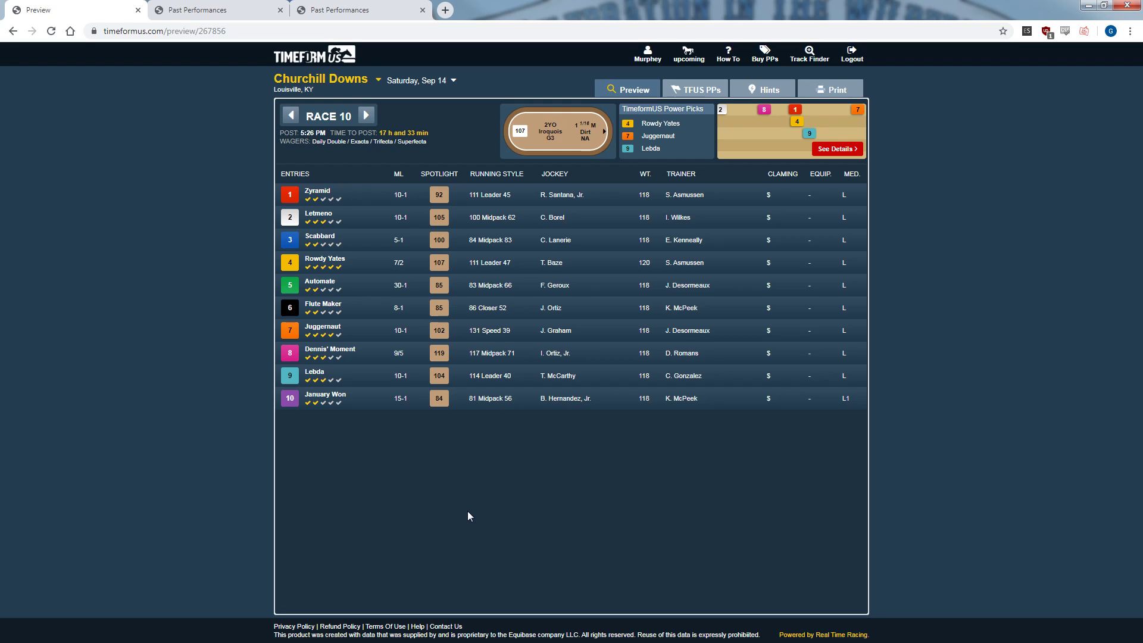
click(683, 94)
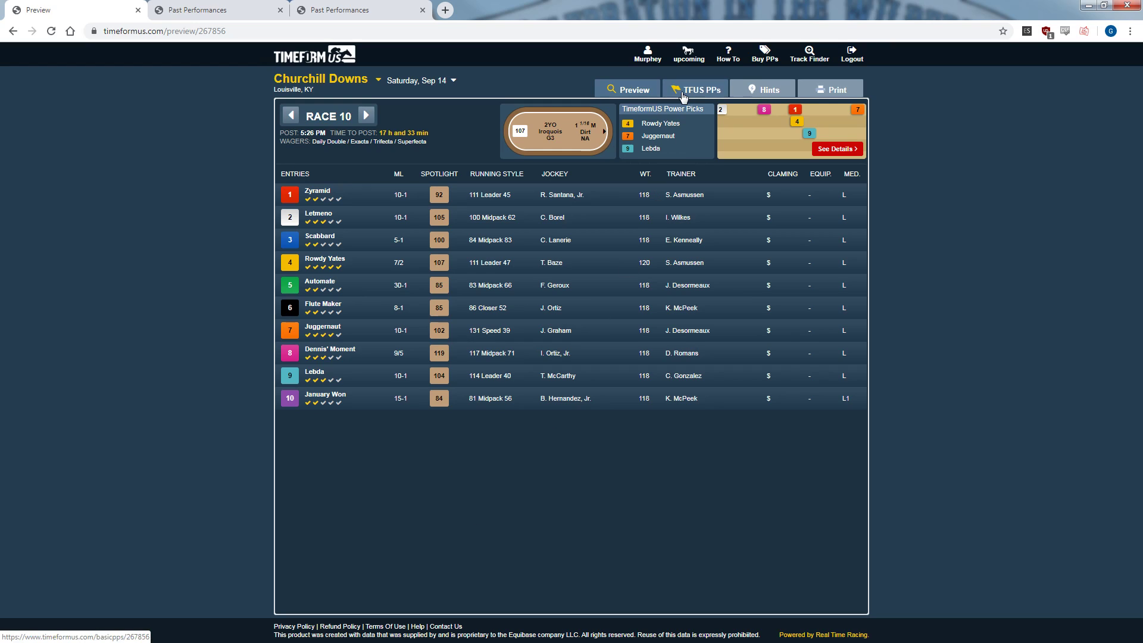
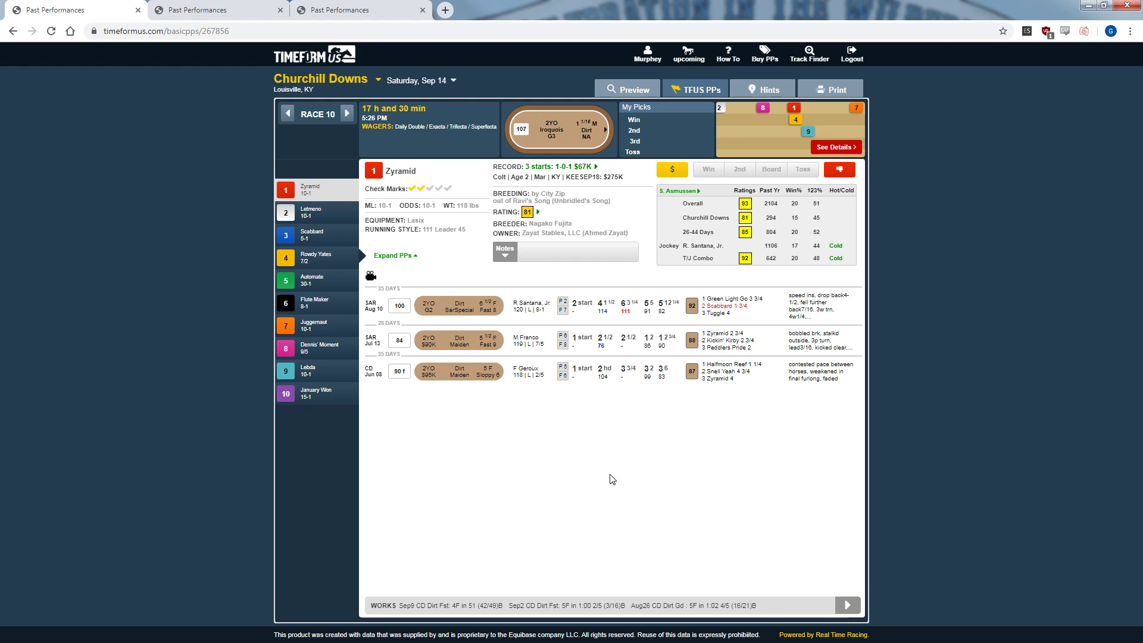
click(327, 219)
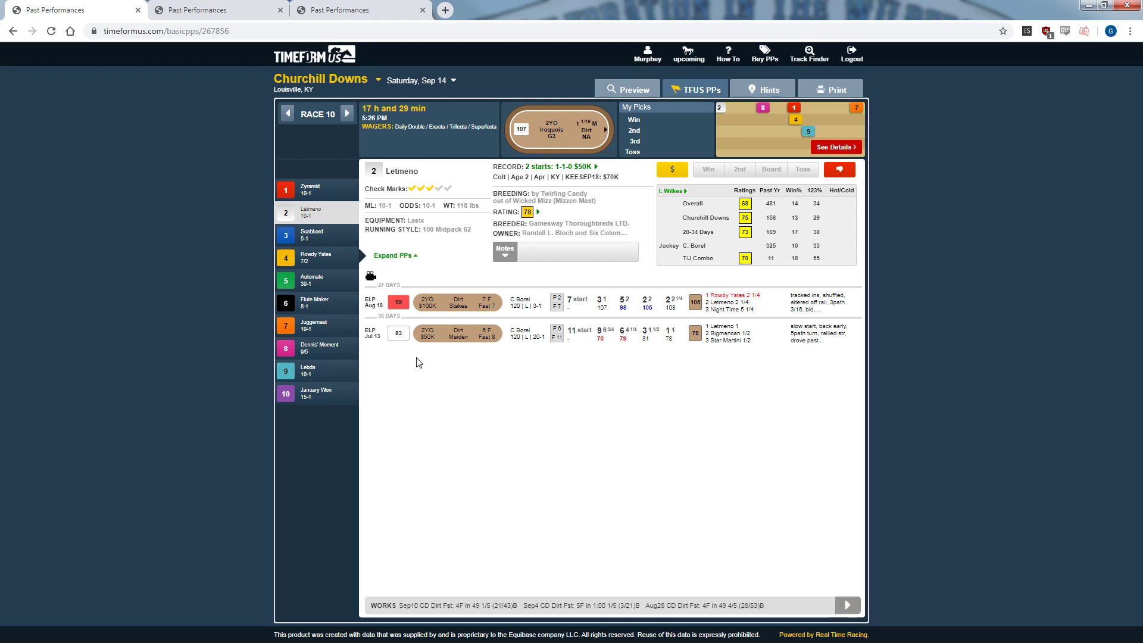
key(Up)
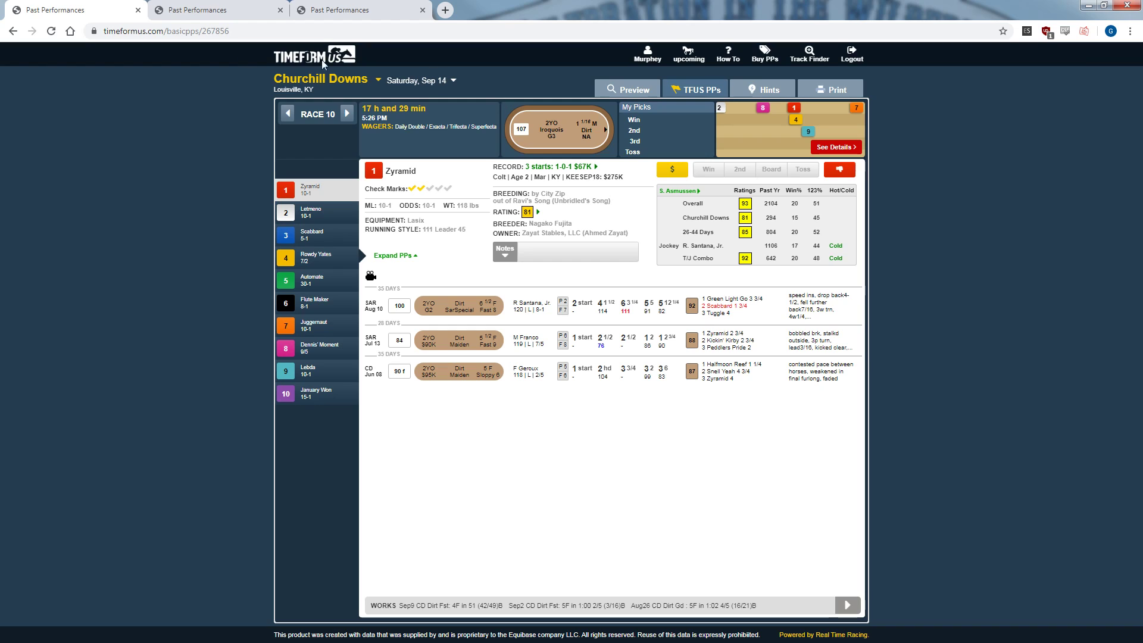
- Switch to Churchill Downs Race 4 and view Substantial's past performances by way of the race preview
click(304, 114)
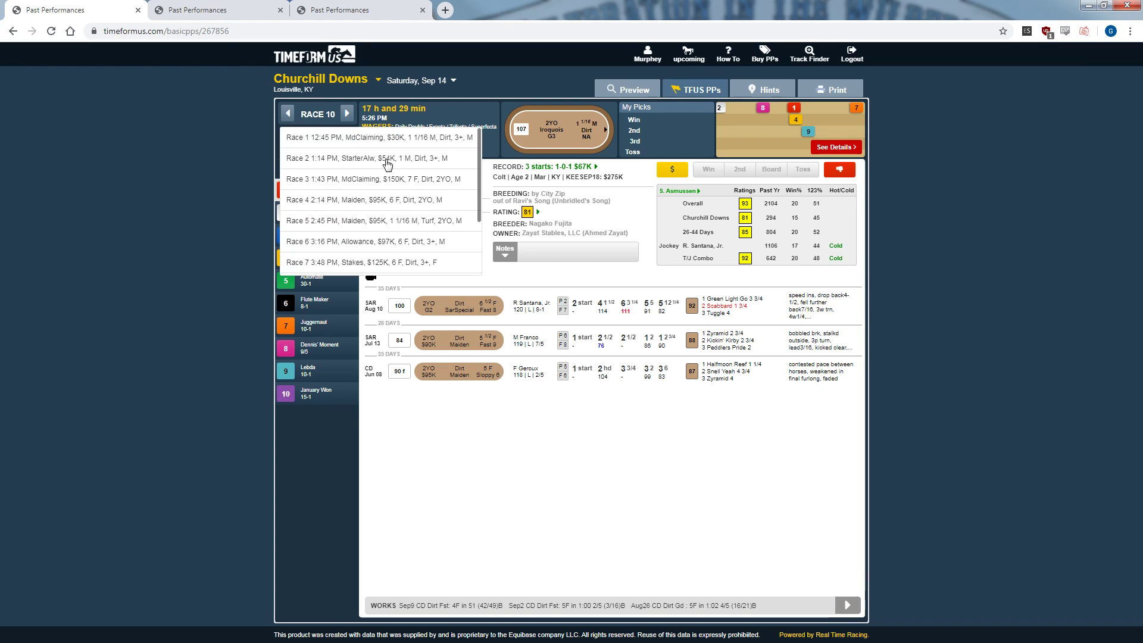
click(390, 201)
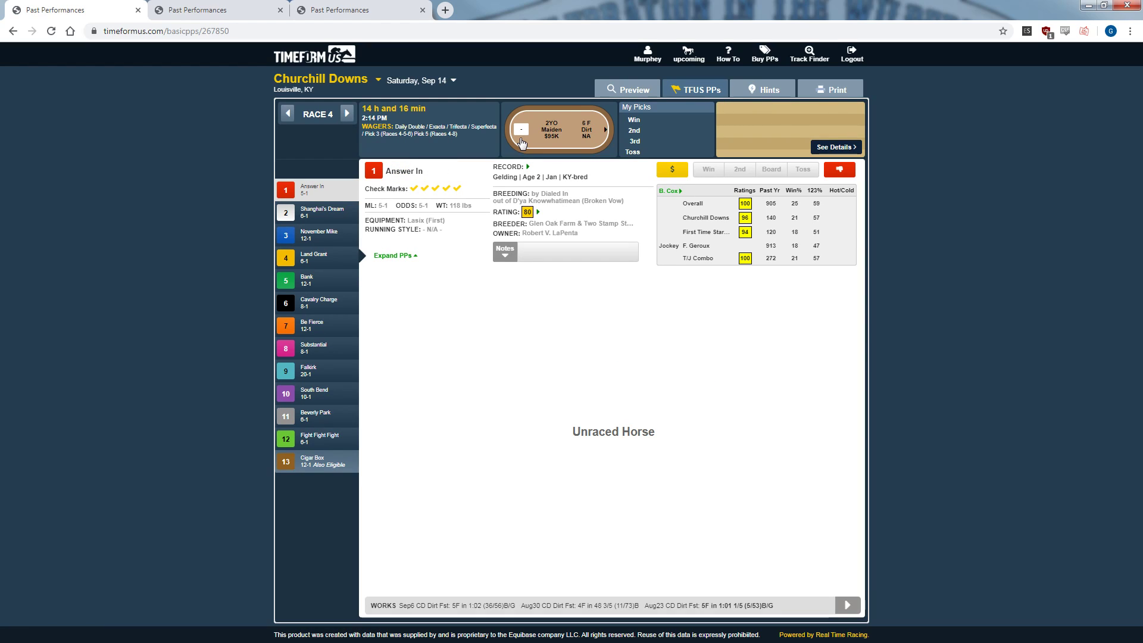
click(636, 88)
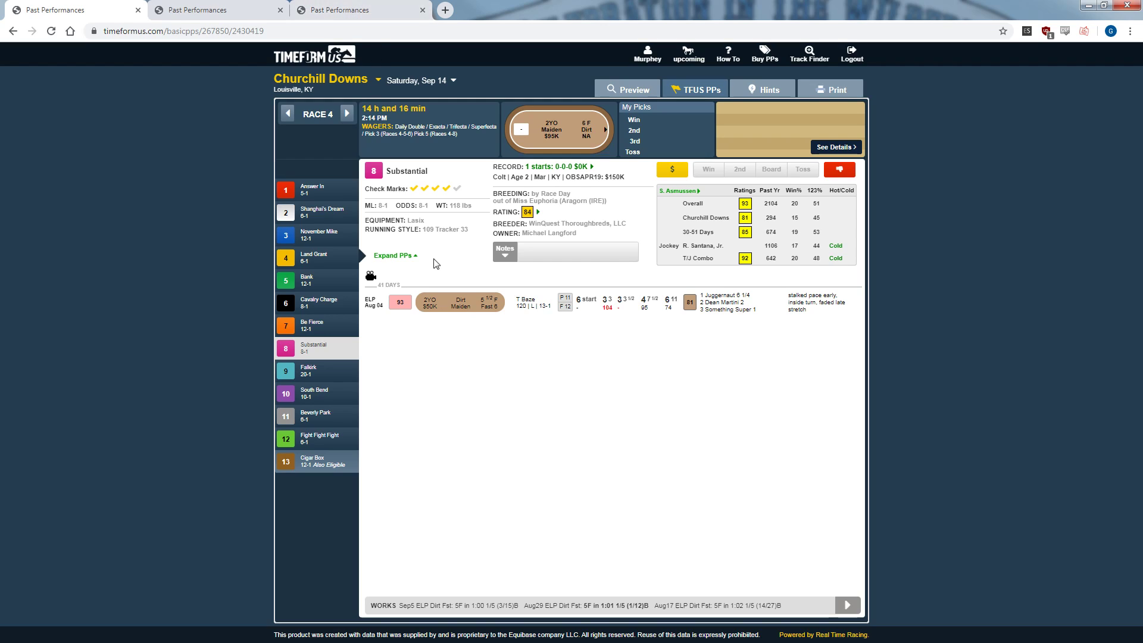
- Return to the past performances of Race 10, the Iroquois
click(326, 127)
scroll(339, 232, down, 3)
click(345, 251)
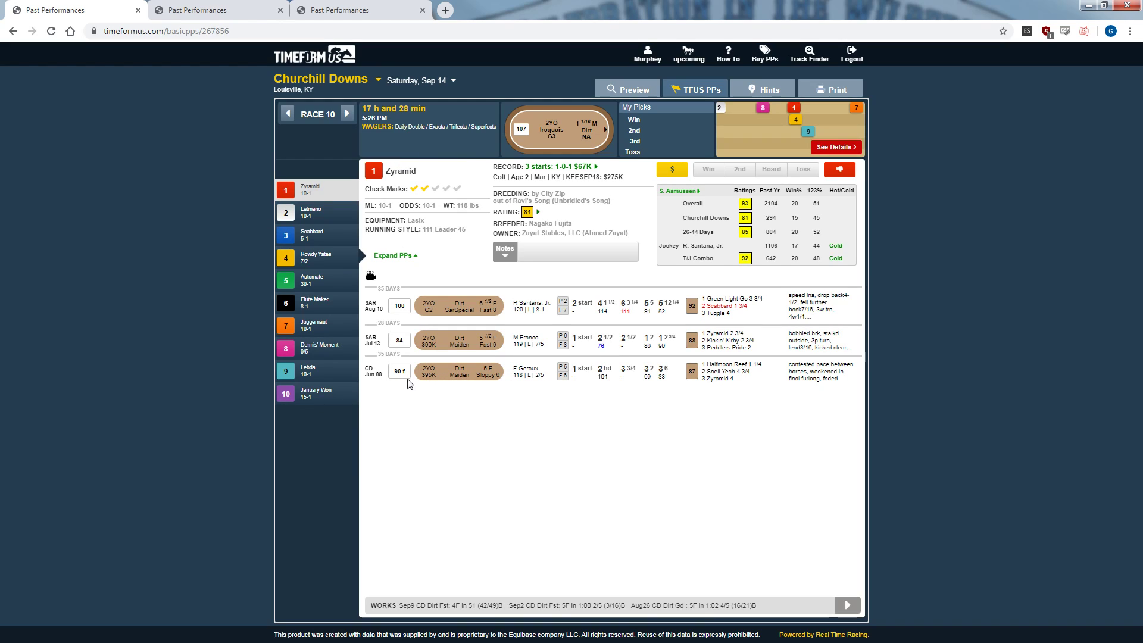
- View the chart of Zyramid's Jun 08 race and Nucky's Del Mar Race 9 chart, and close the chart page
click(726, 380)
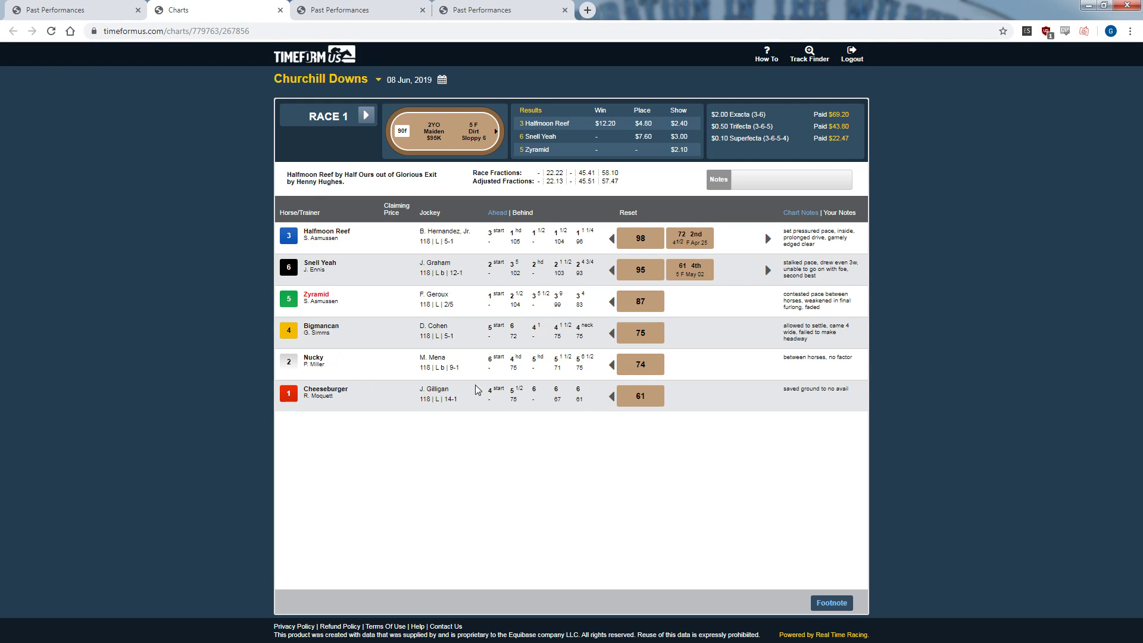
click(613, 367)
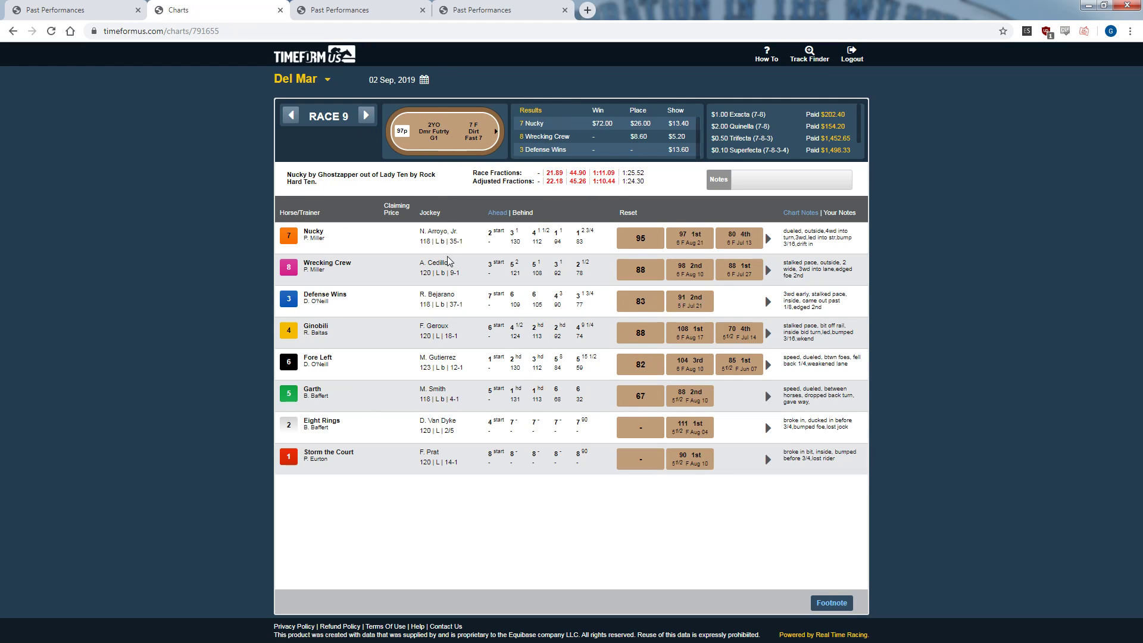
click(280, 10)
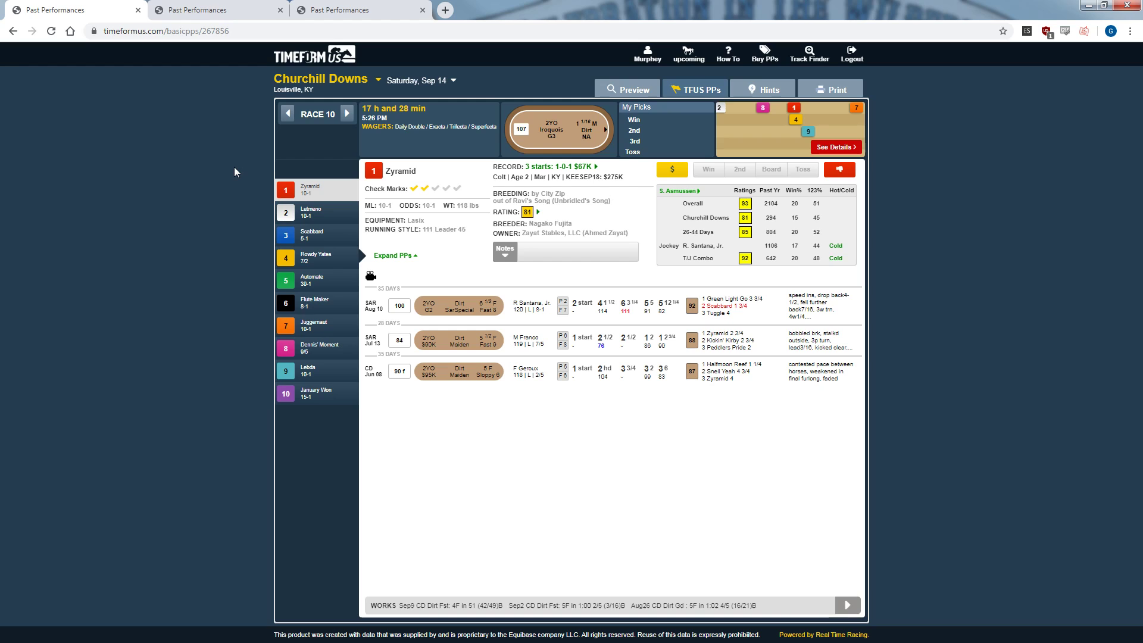
- Look at Lebda's and Zyramid's past performances and examine the Pace Projector for Race 10
click(321, 371)
click(351, 189)
click(801, 148)
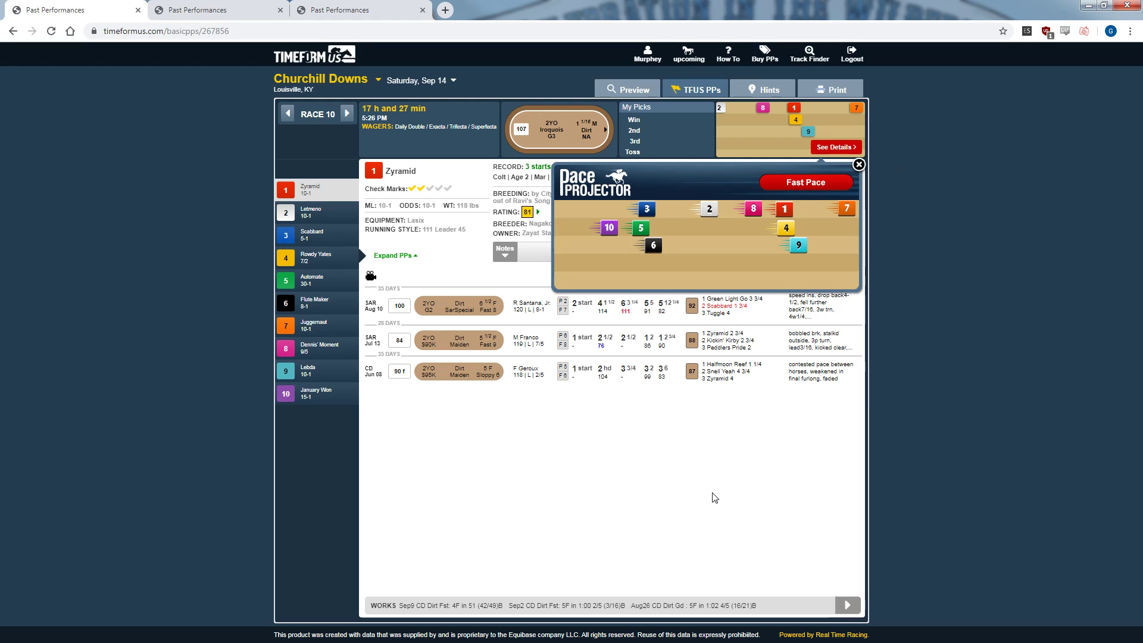
click(859, 165)
- Open Juggernaut's past performances from the Race 10 preview
click(617, 90)
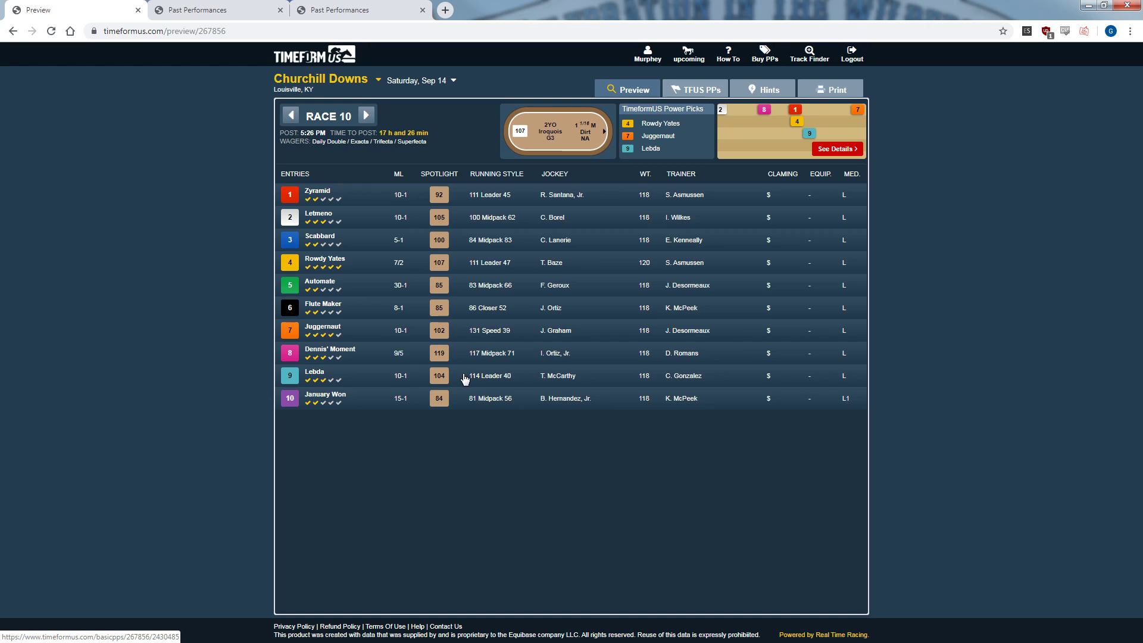
click(493, 337)
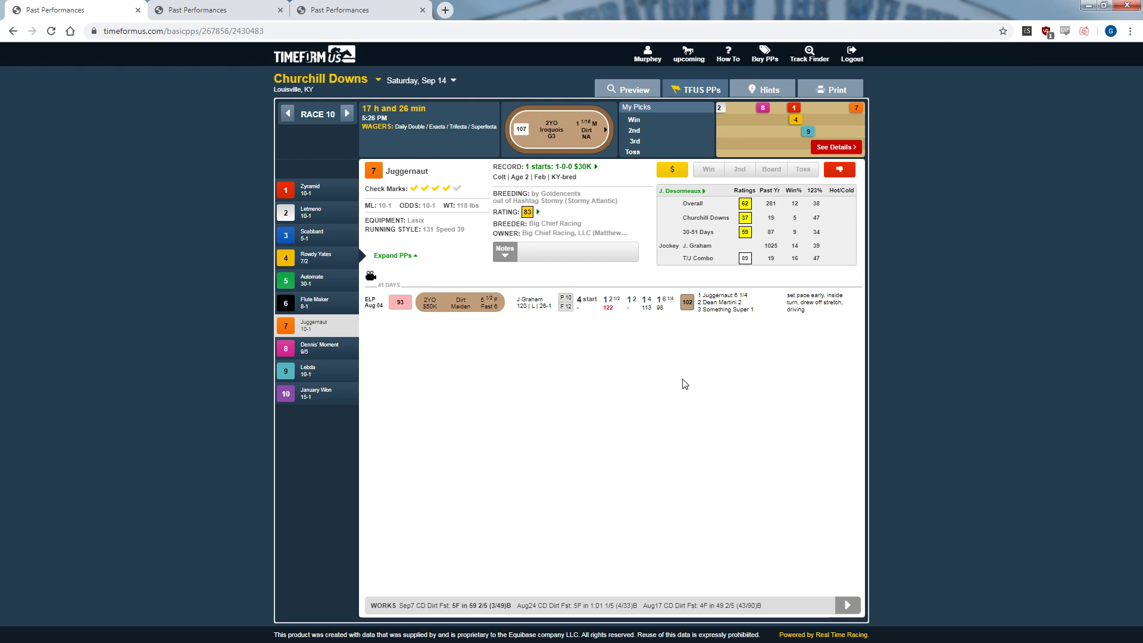
- Switch to Race 7 and display its race conditions
click(320, 117)
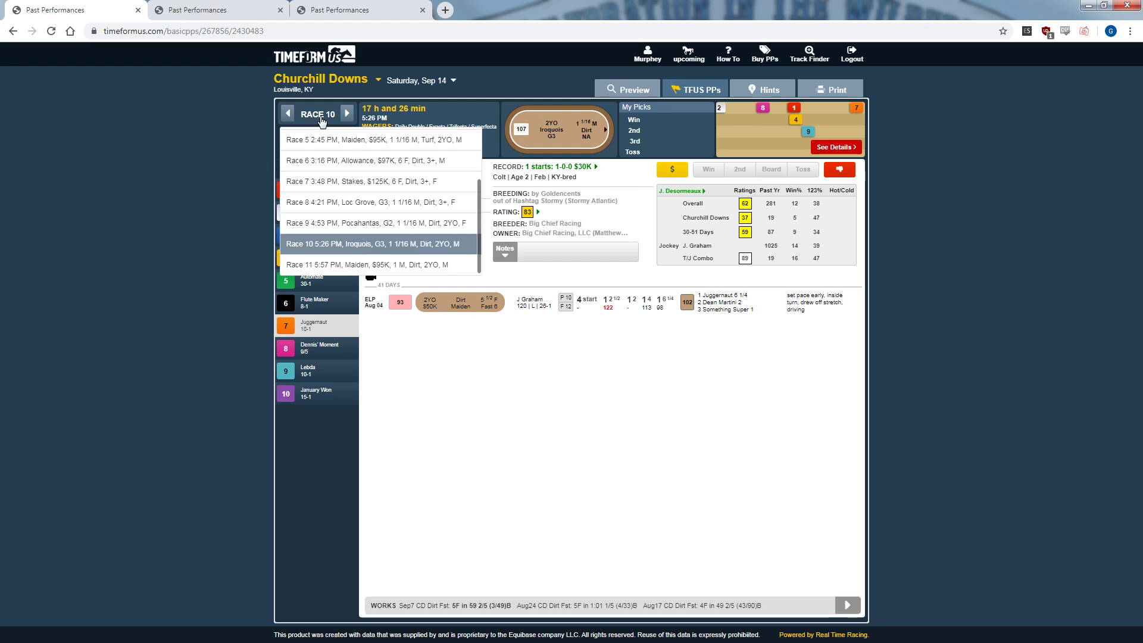
click(360, 181)
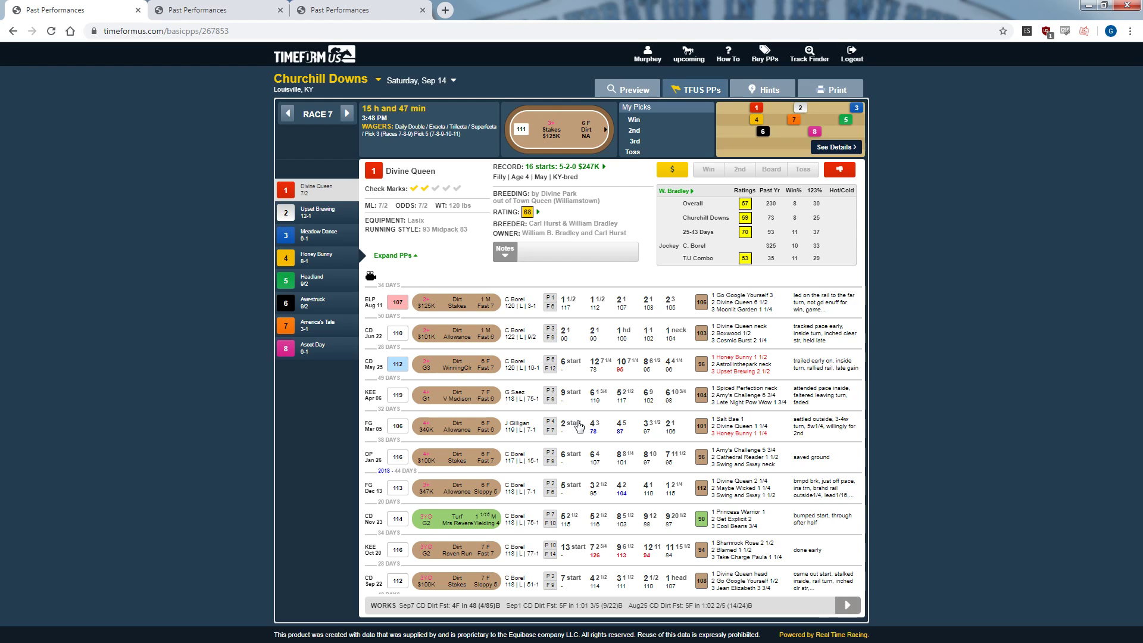
mouse_move(573, 142)
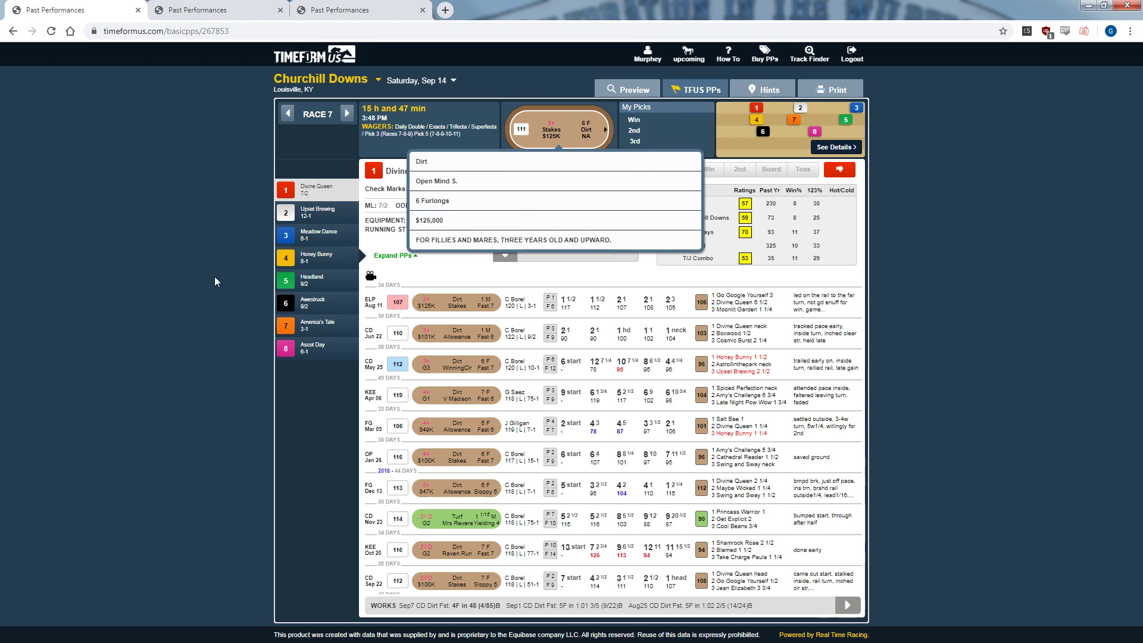
- Review the past performances of the Race 7 entries from Ascot Day through Meadow Dance, returning to Headland
click(314, 351)
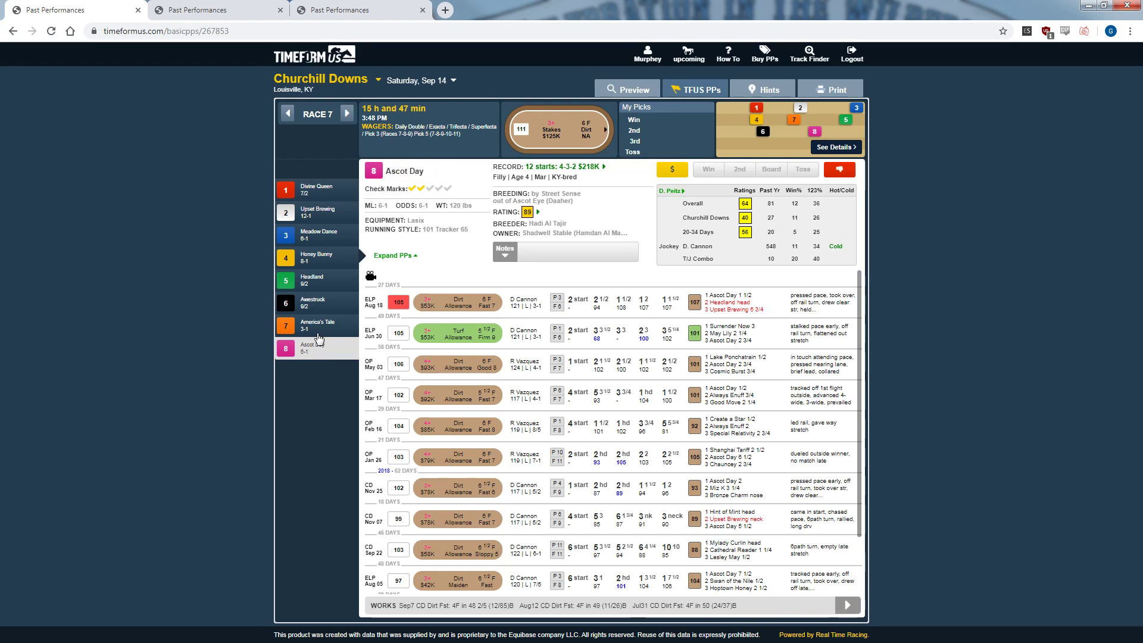
click(319, 337)
click(331, 303)
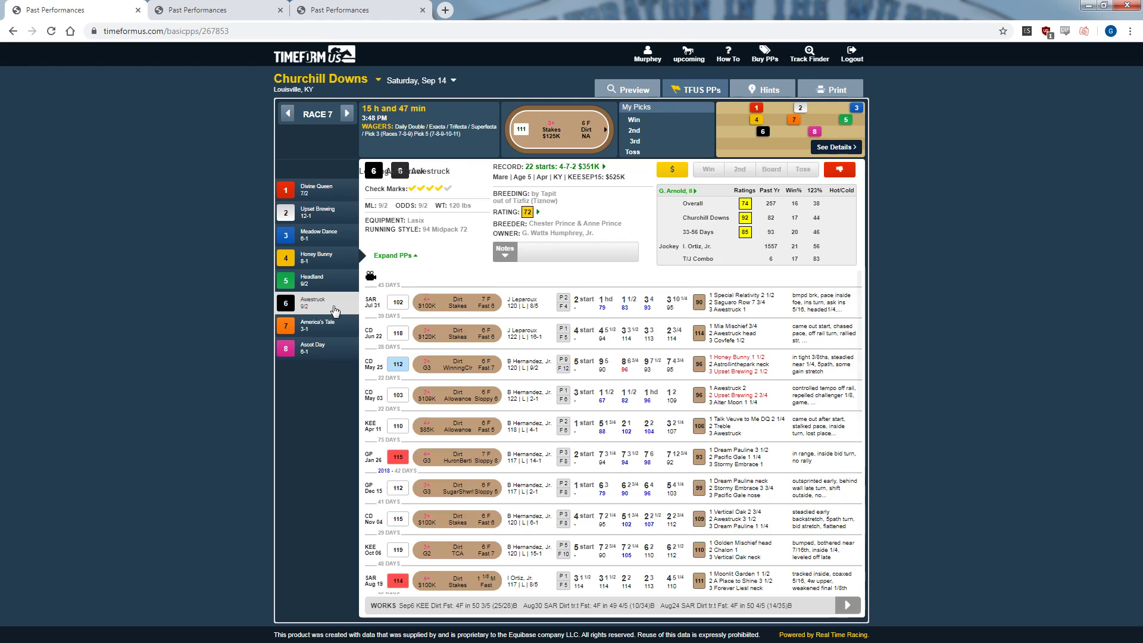
click(333, 284)
click(332, 258)
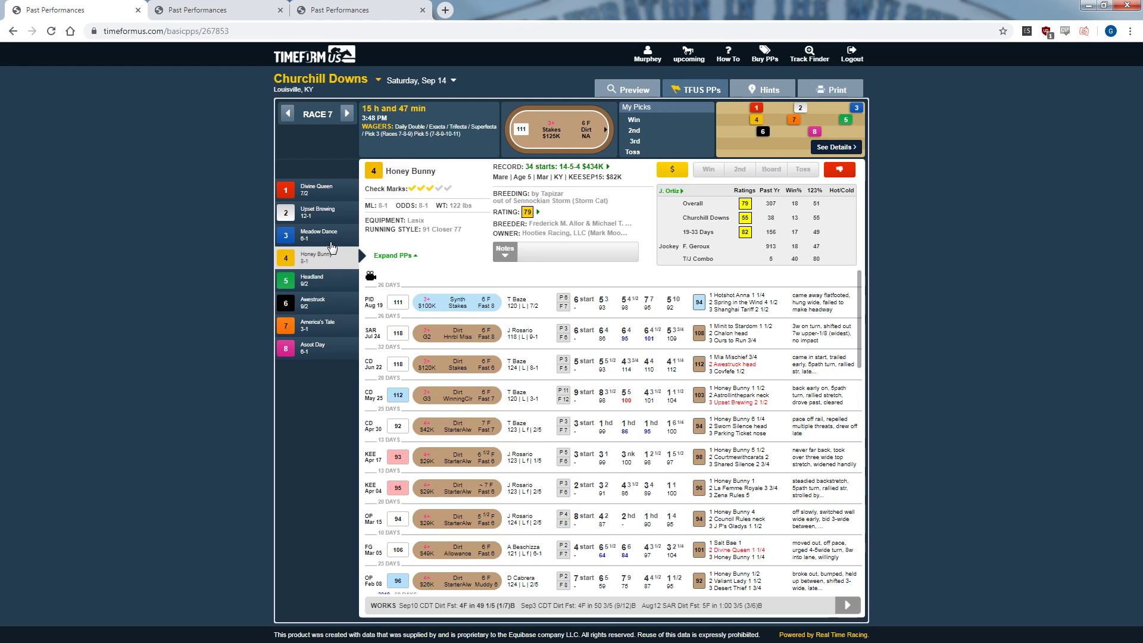
click(331, 238)
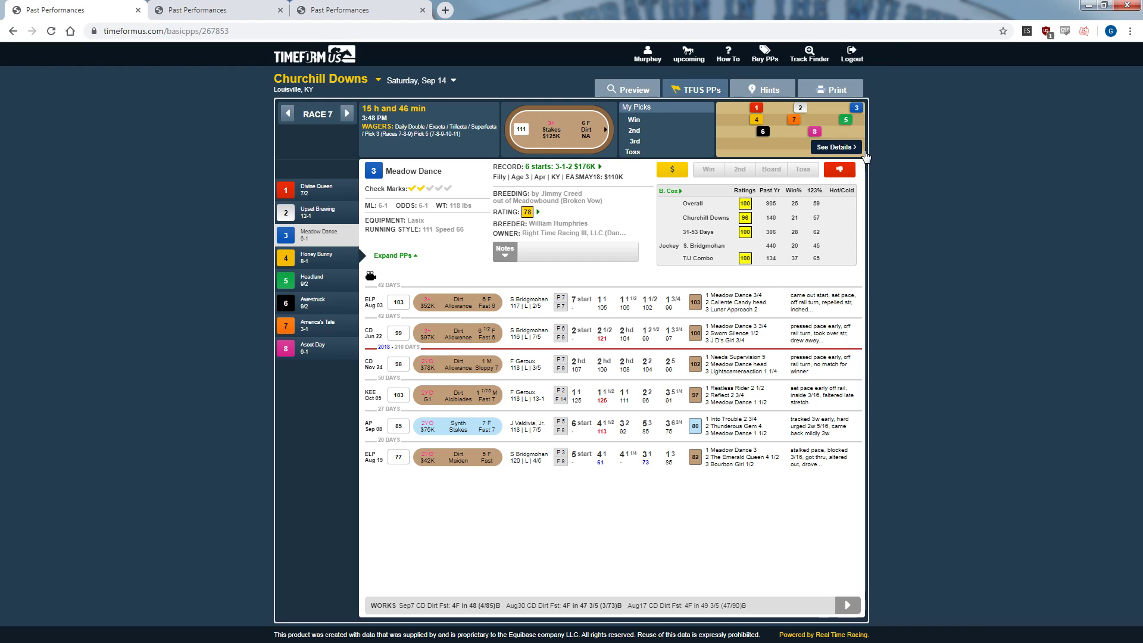
click(315, 281)
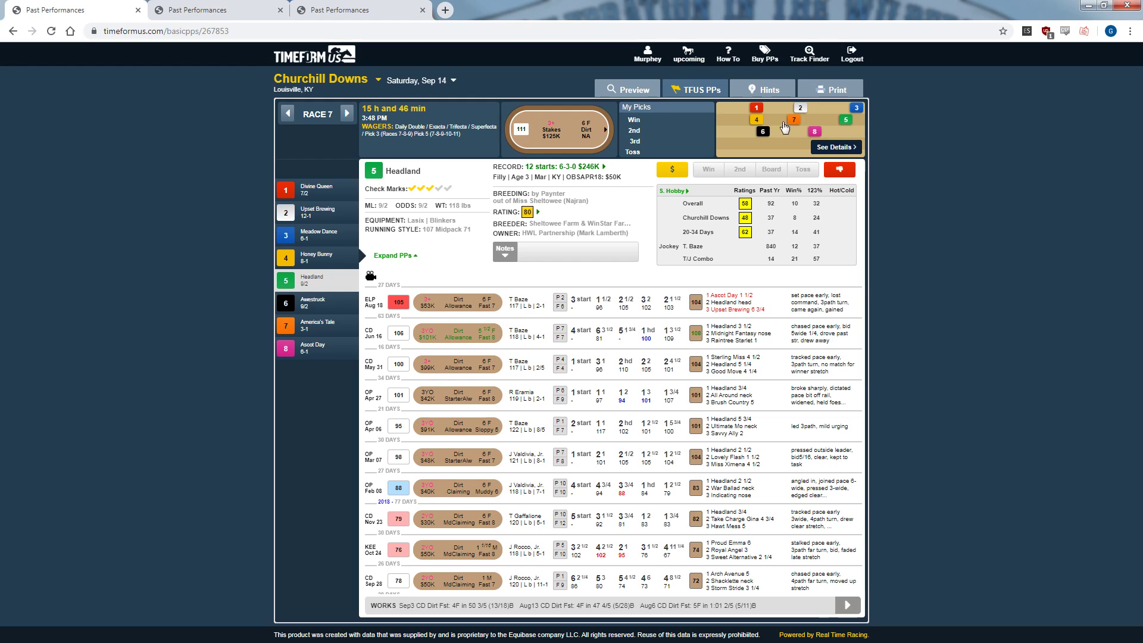
- Compare the Pace Projector for Race 7 with the one for Race 10
click(773, 140)
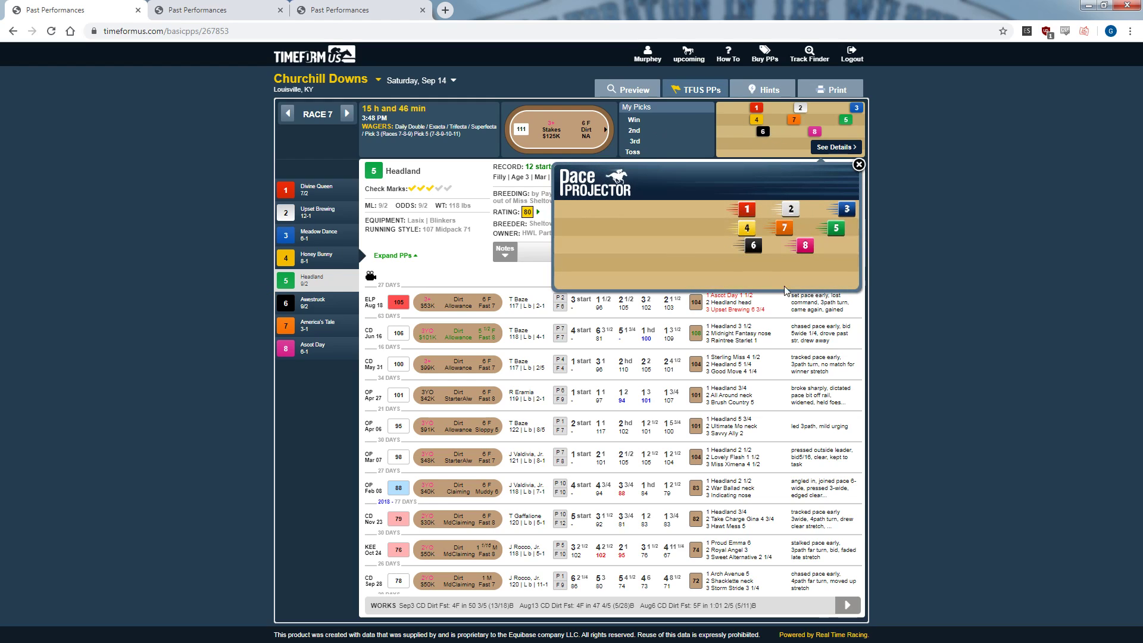
click(859, 165)
click(310, 122)
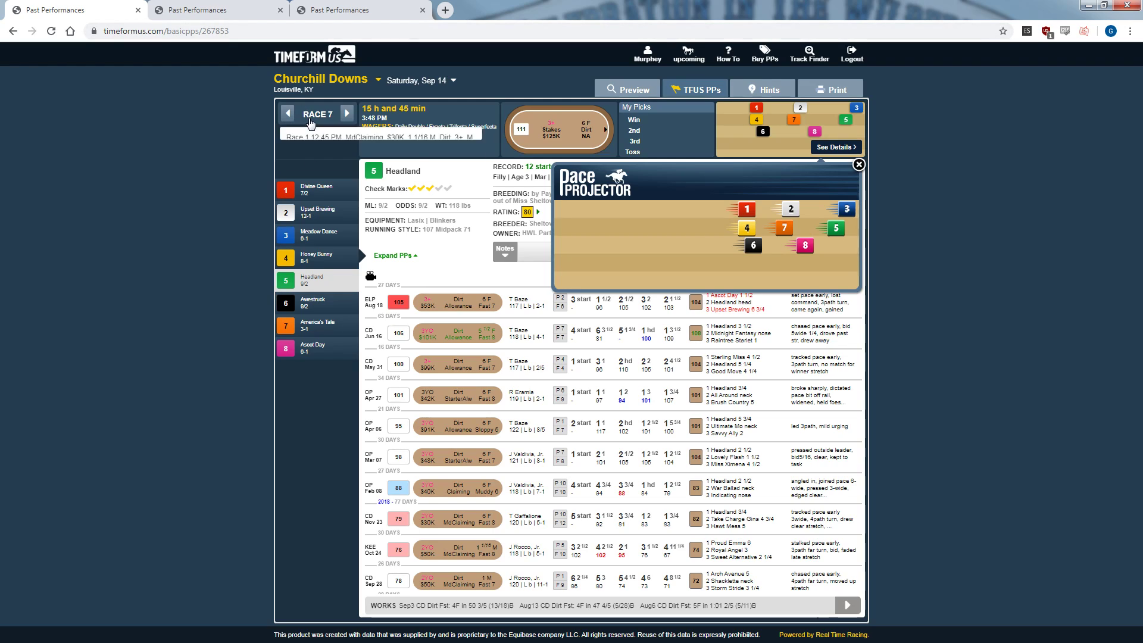
click(333, 243)
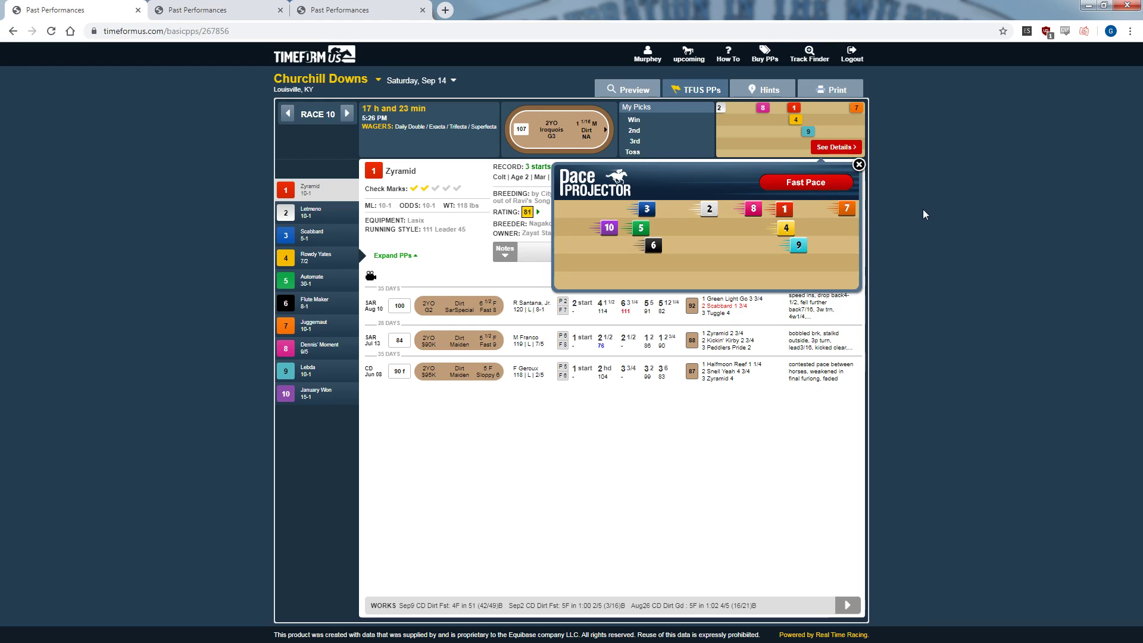
- View January Won's past performances in Race 10 and close the Pace Projector
click(300, 394)
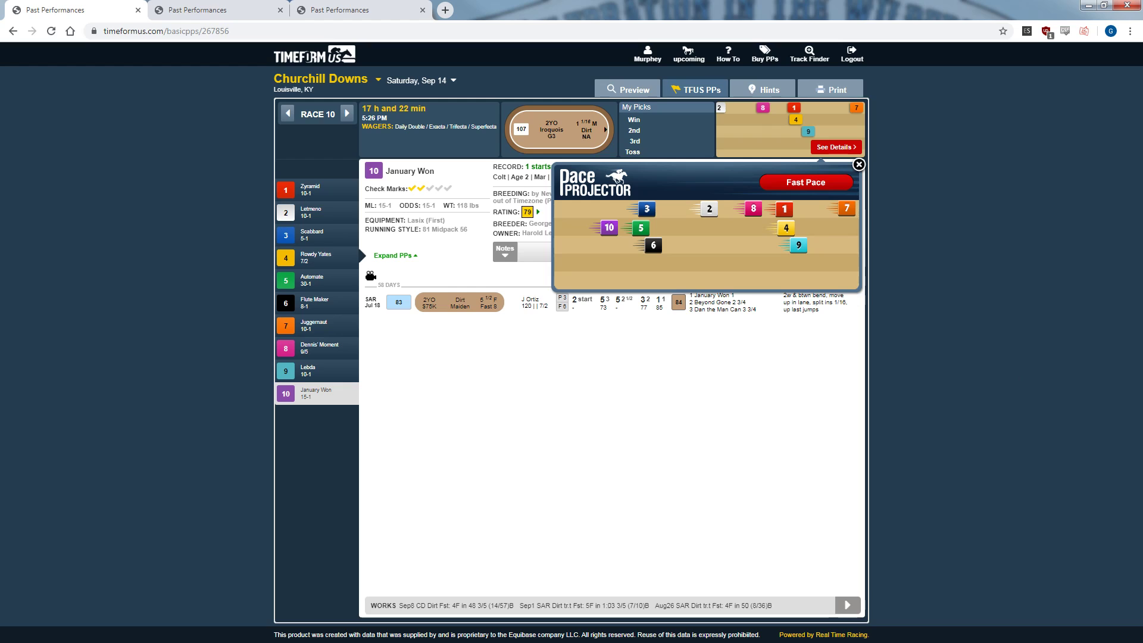
click(859, 165)
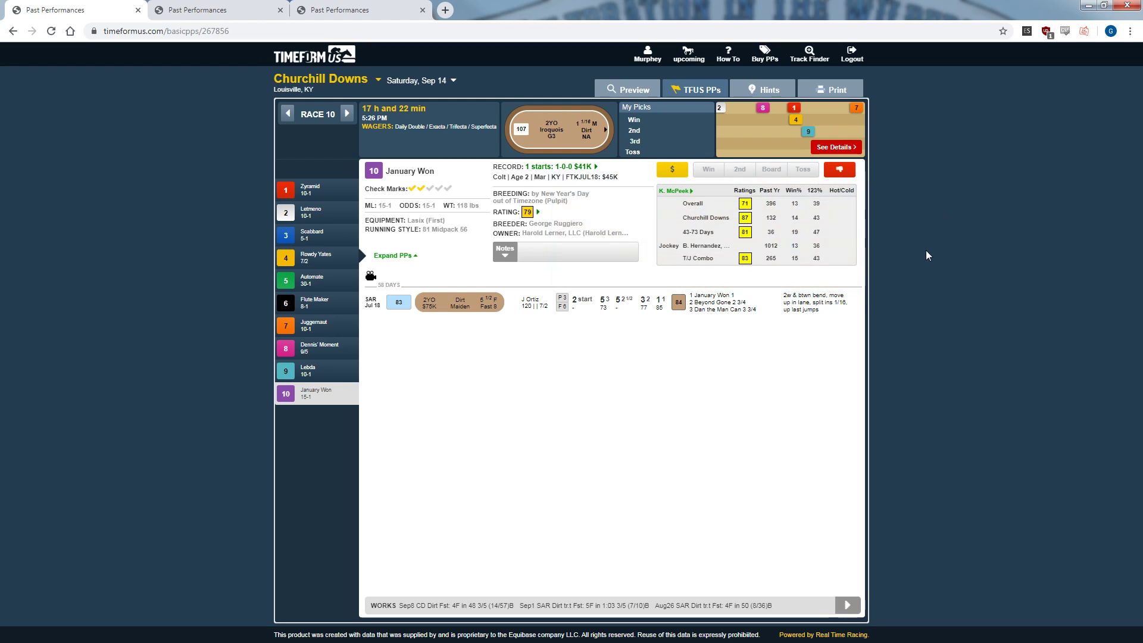
- Examine the key trainer ratings for Zyramid's trainer, including the detail behind the overall rating
click(311, 192)
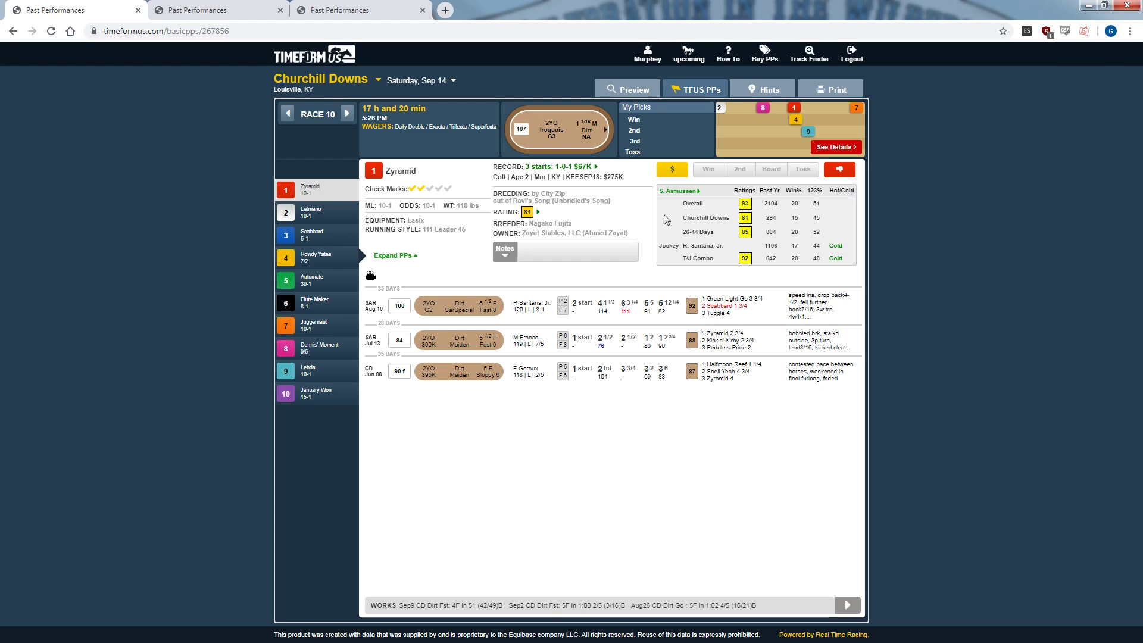
click(680, 191)
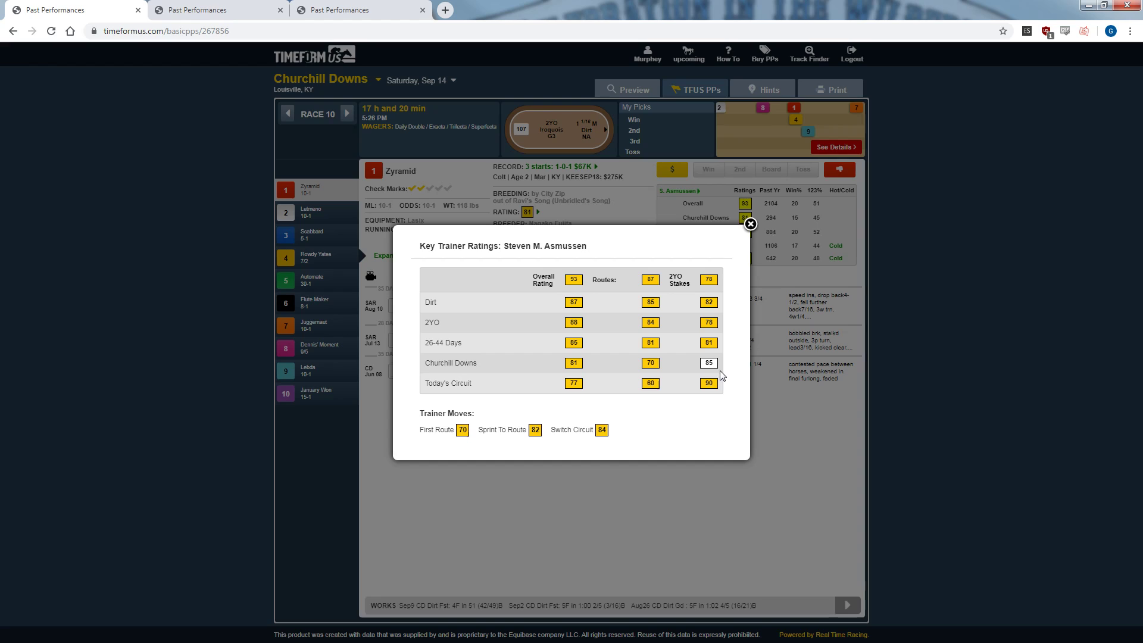
click(798, 387)
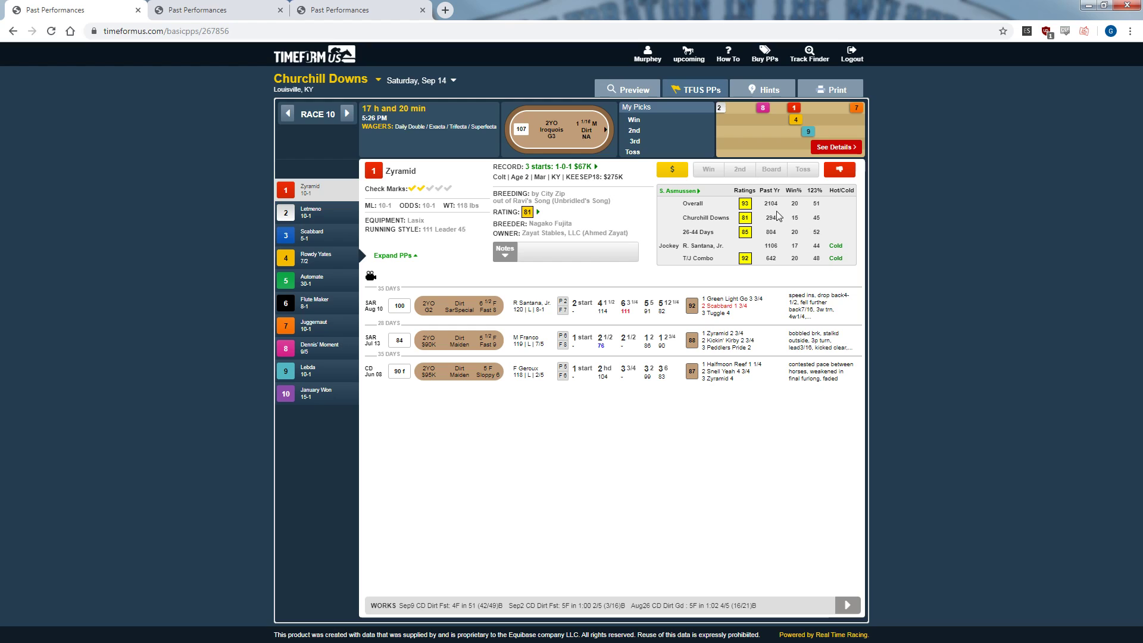
click(745, 203)
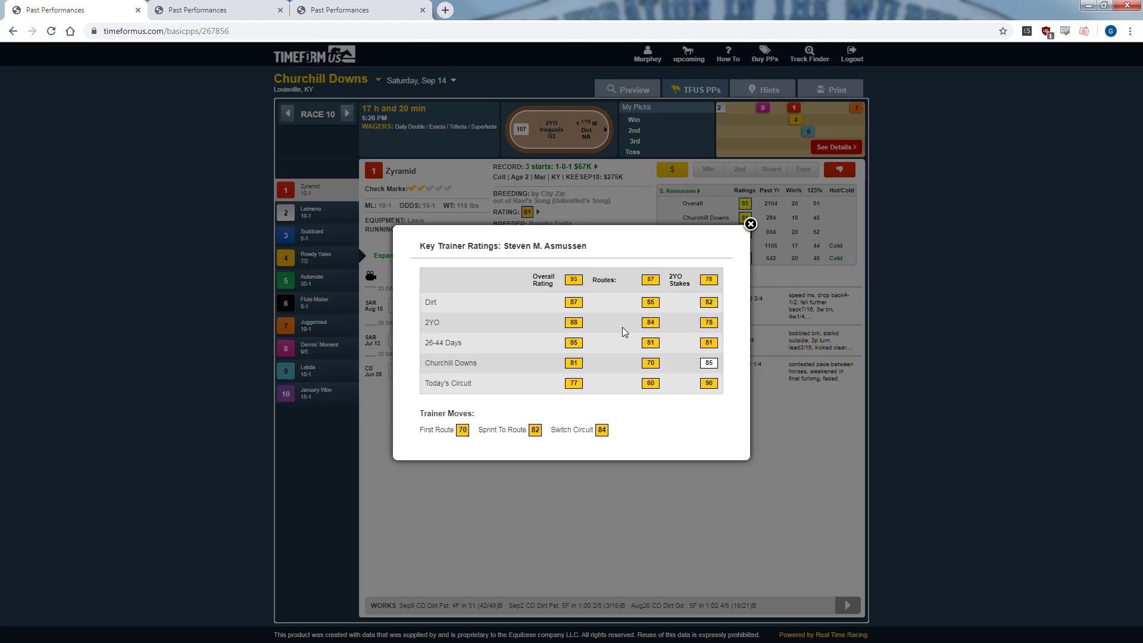
click(877, 326)
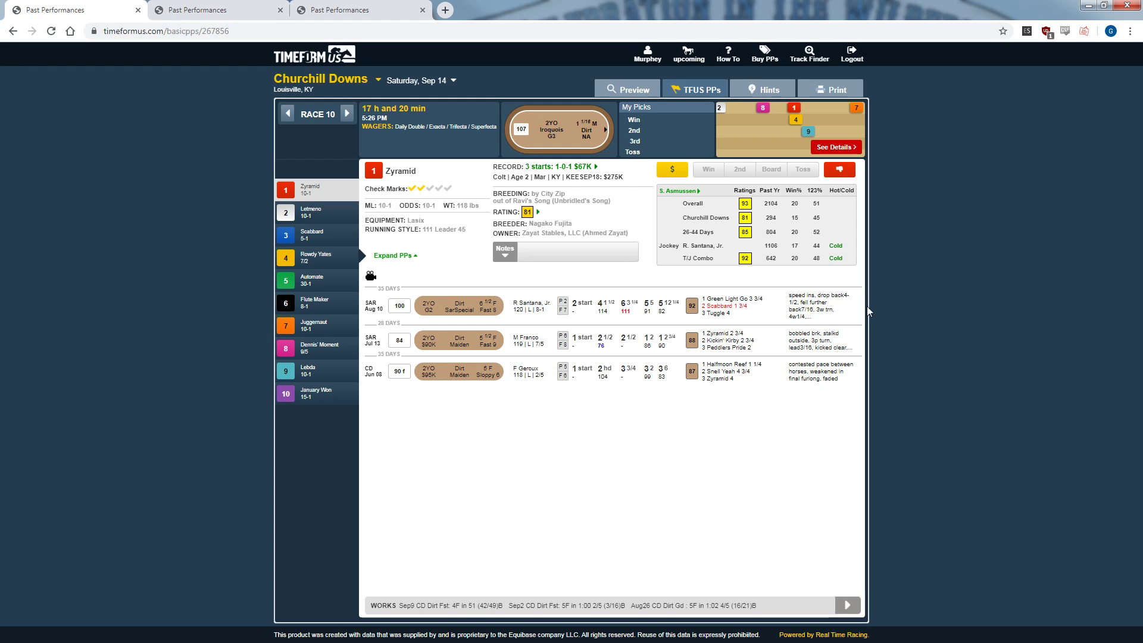
- Try the Fractions and Leader display preferences, restore Pace Figures and This Horse, and save
click(622, 324)
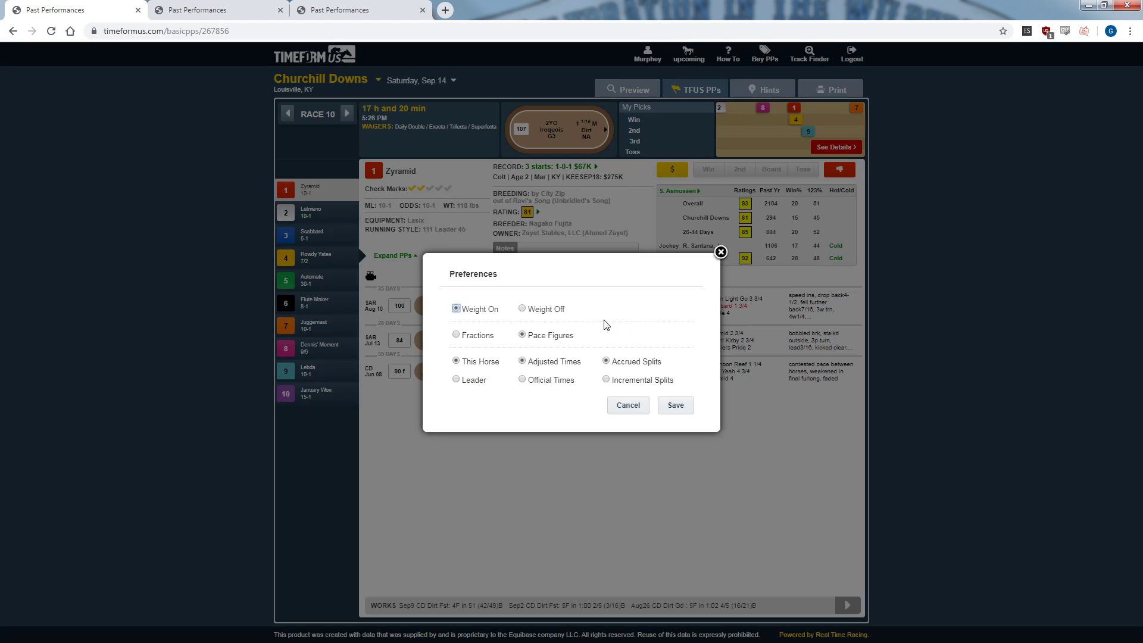
click(477, 337)
click(483, 383)
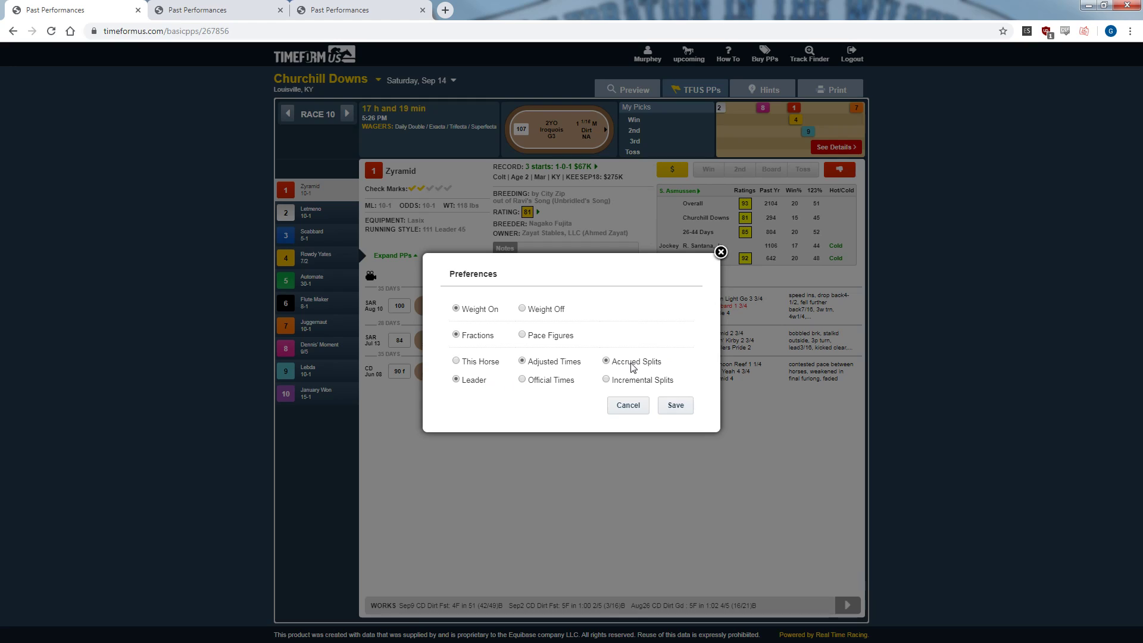
click(553, 338)
click(487, 362)
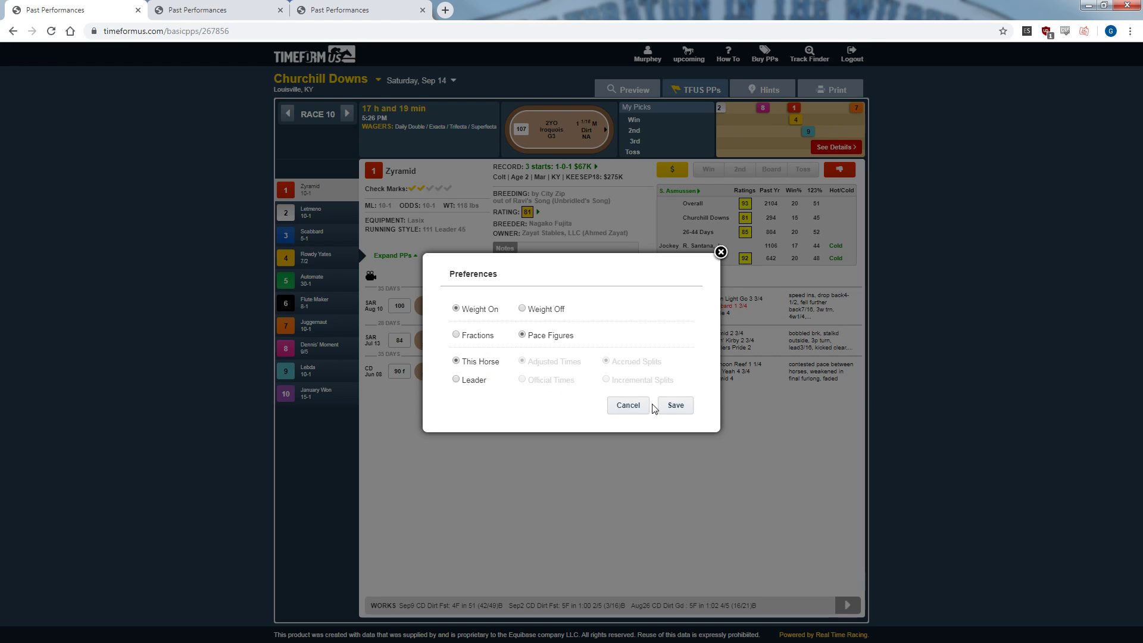
click(671, 407)
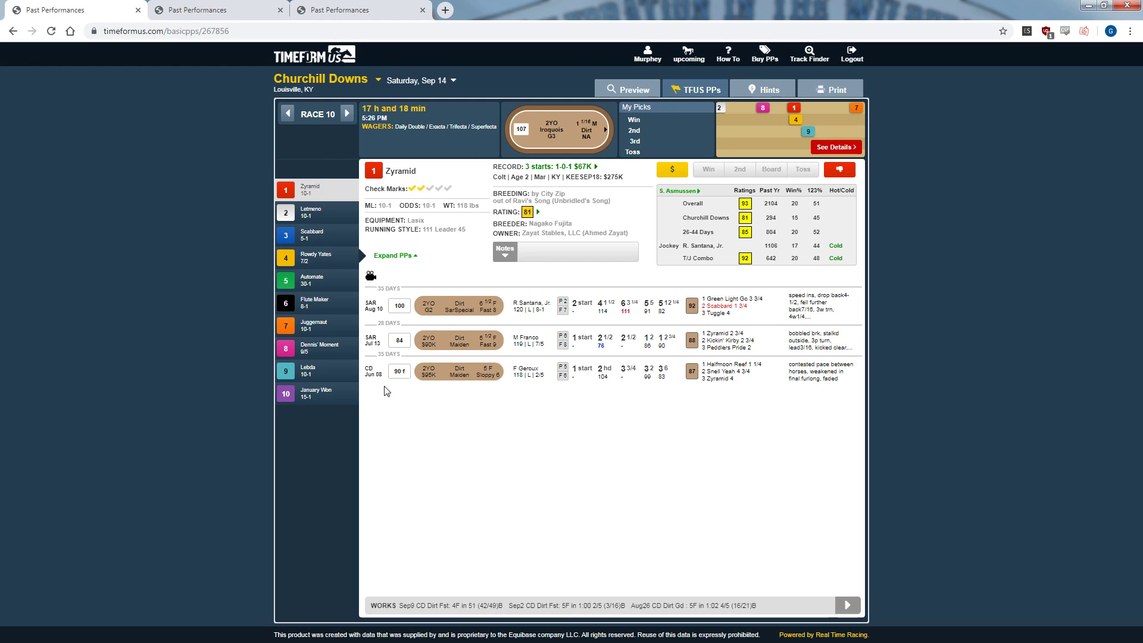
- Review the Race 10 past performances of Letmeno, Scabbard and Dennis' Moment
click(295, 220)
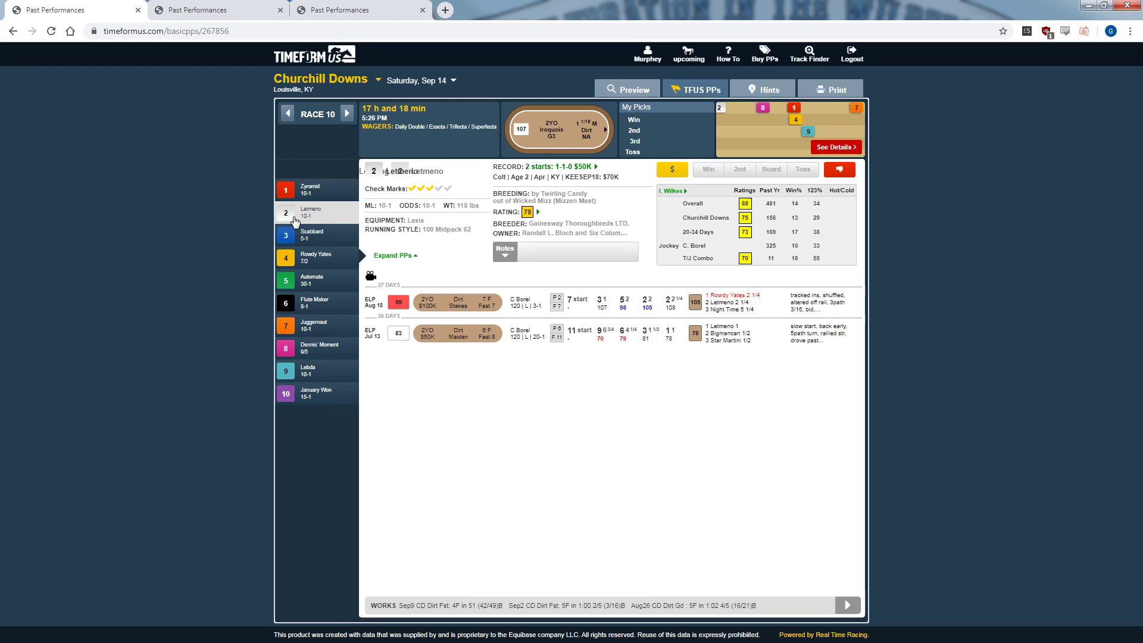
click(327, 244)
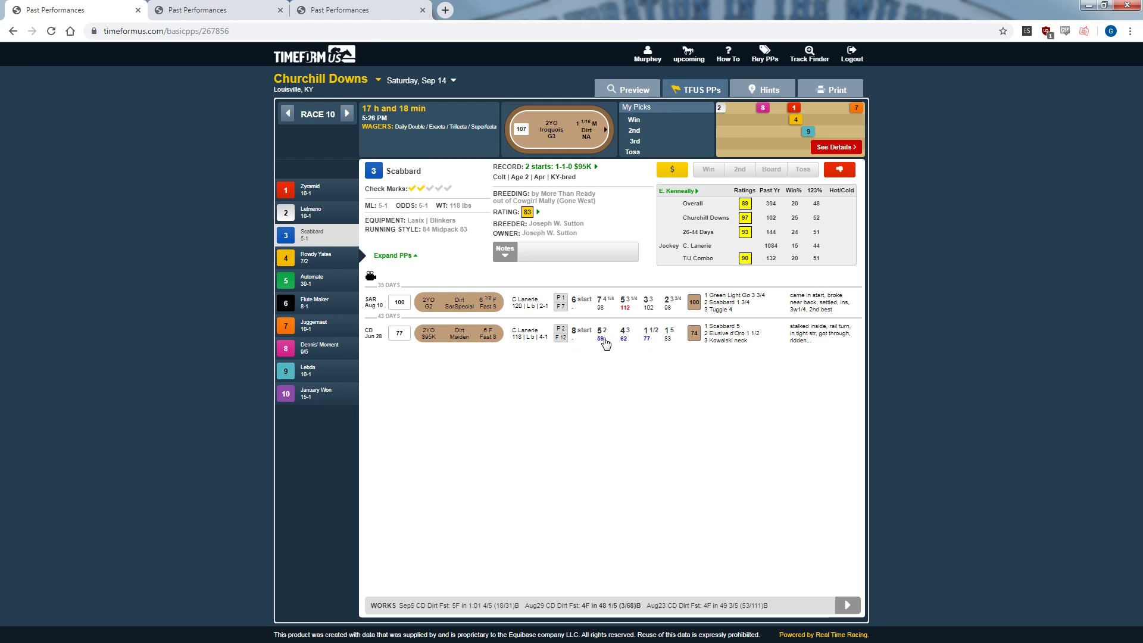
click(326, 354)
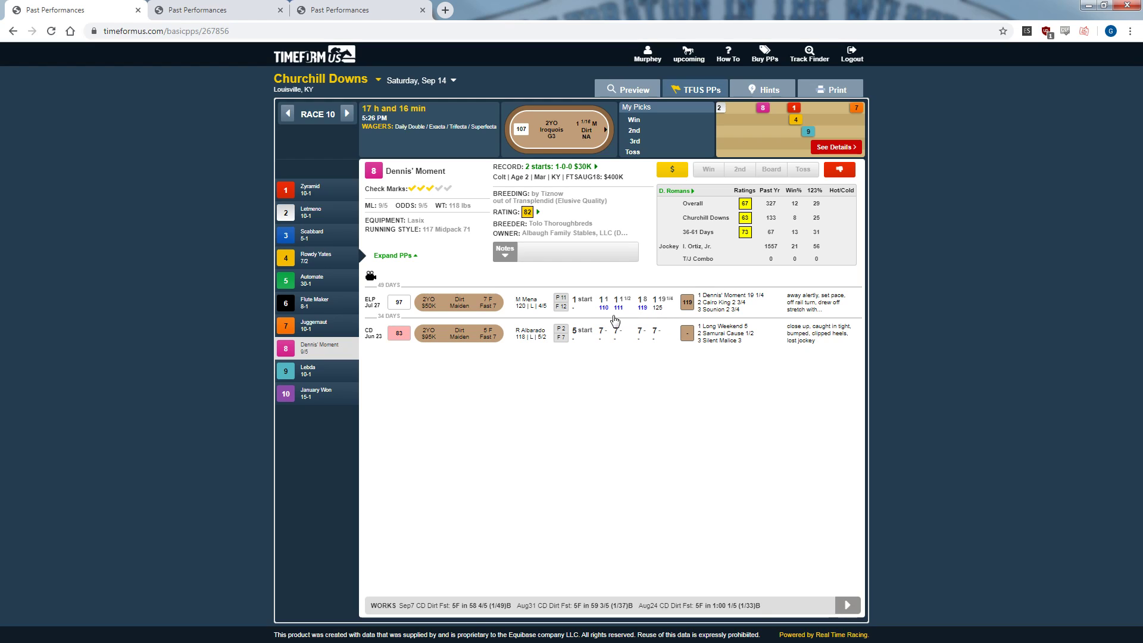
- Examine the chart of Dennis' Moment's July 27 Ellis Park race from the winner to the last finisher, and close it
click(687, 312)
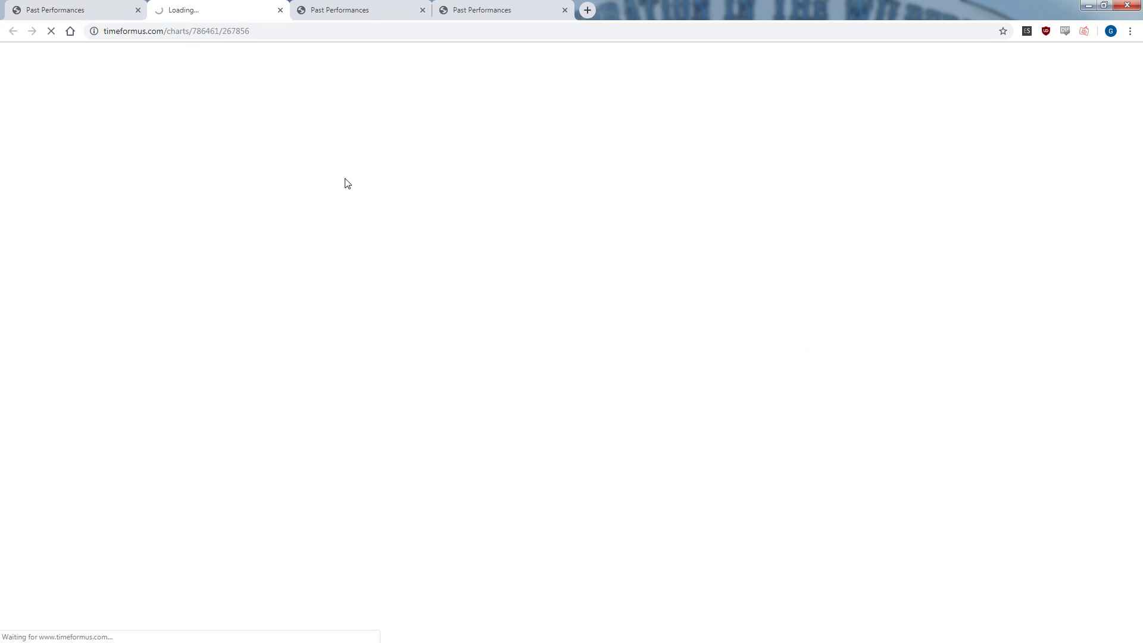
scroll(724, 482, down, 1)
scroll(702, 429, up, 1)
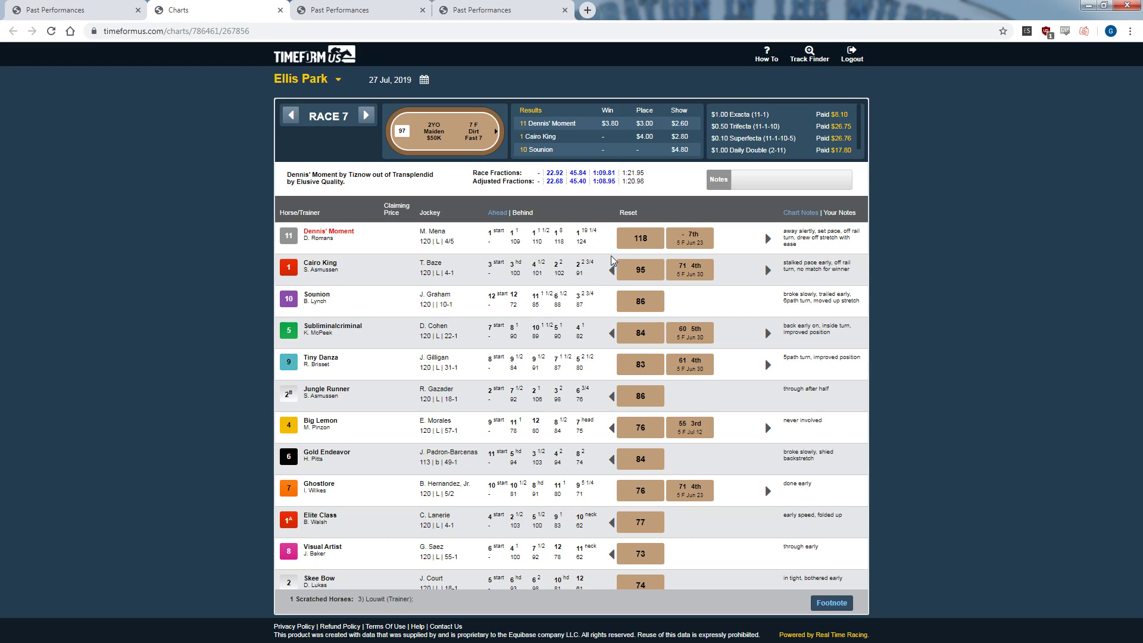
scroll(526, 366, down, 1)
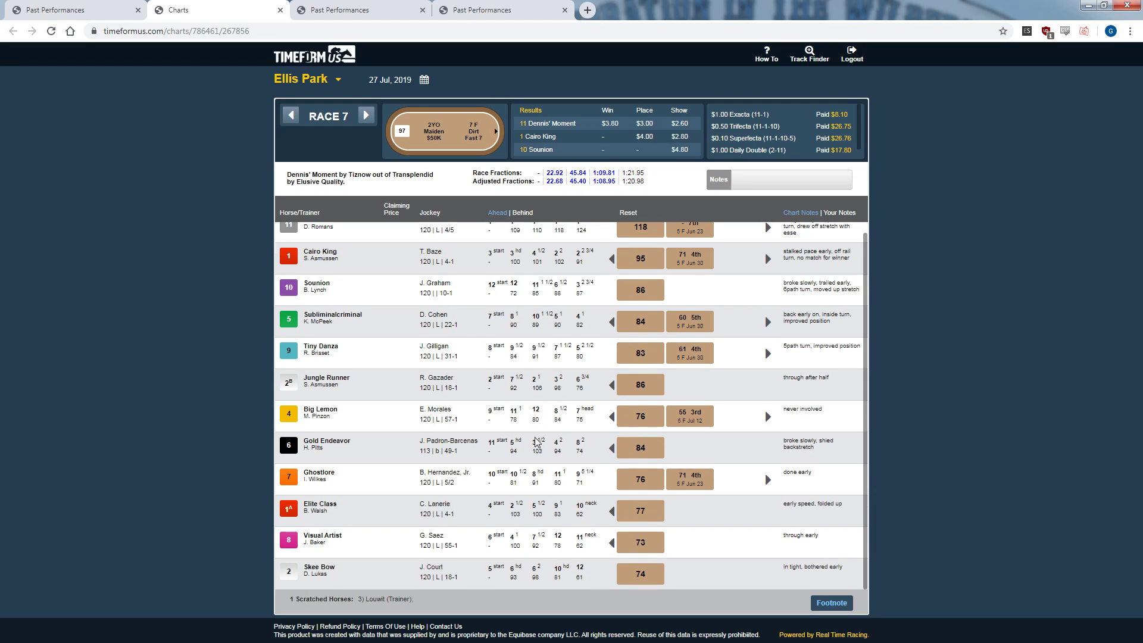
scroll(539, 444, up, 1)
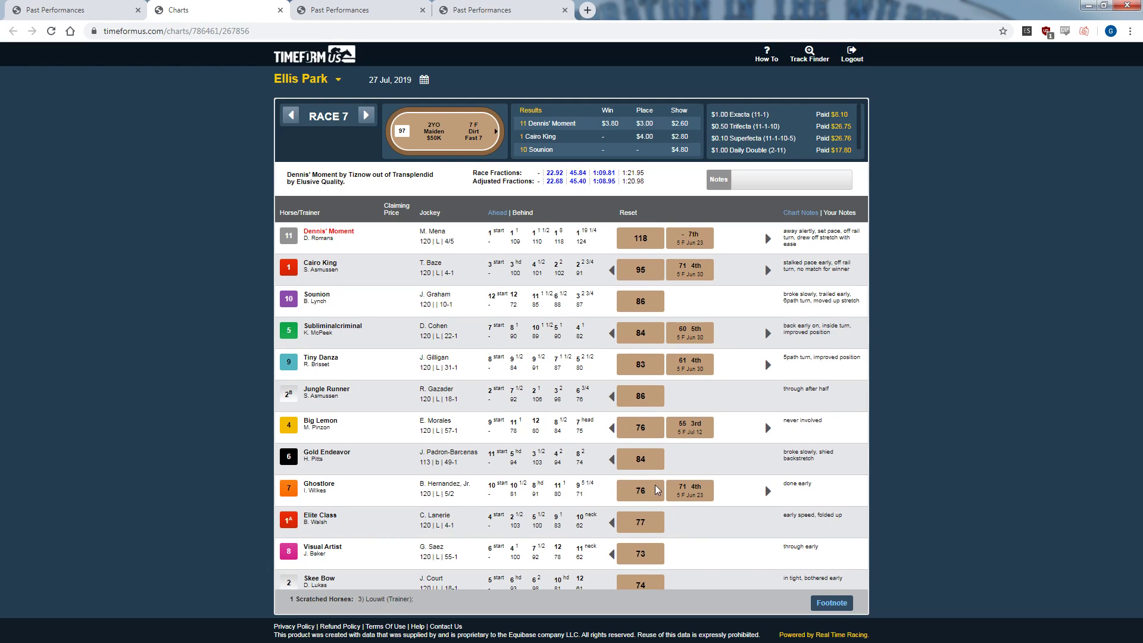
scroll(655, 481, down, 1)
click(280, 10)
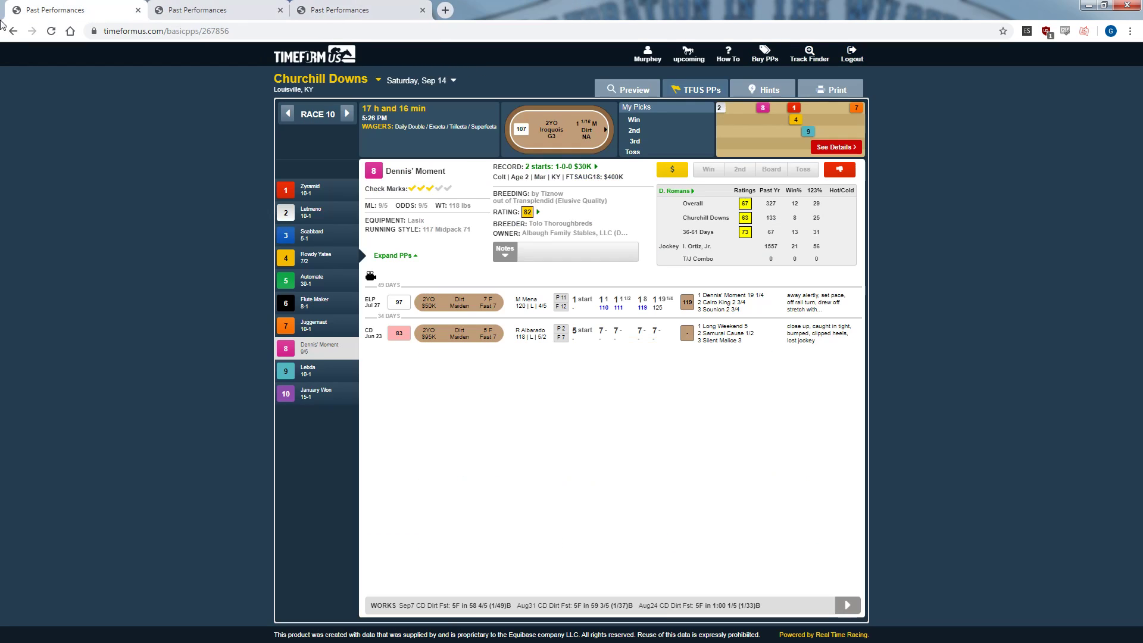
- Compare the past performances of Zyramid and Lebda with those of Dennis' Moment
click(322, 190)
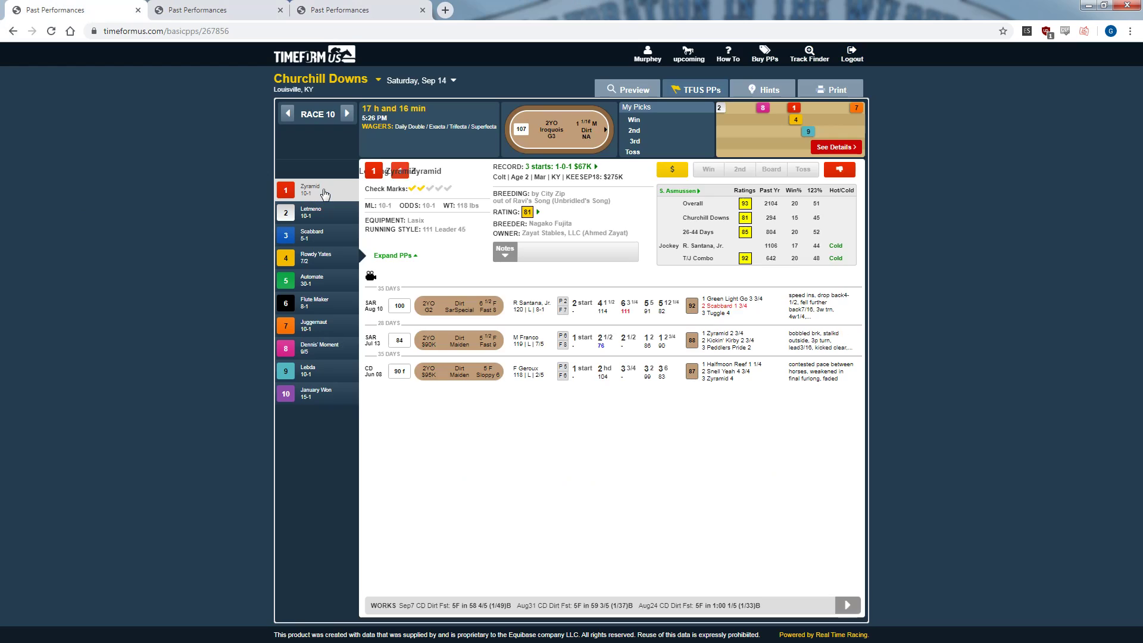
click(327, 372)
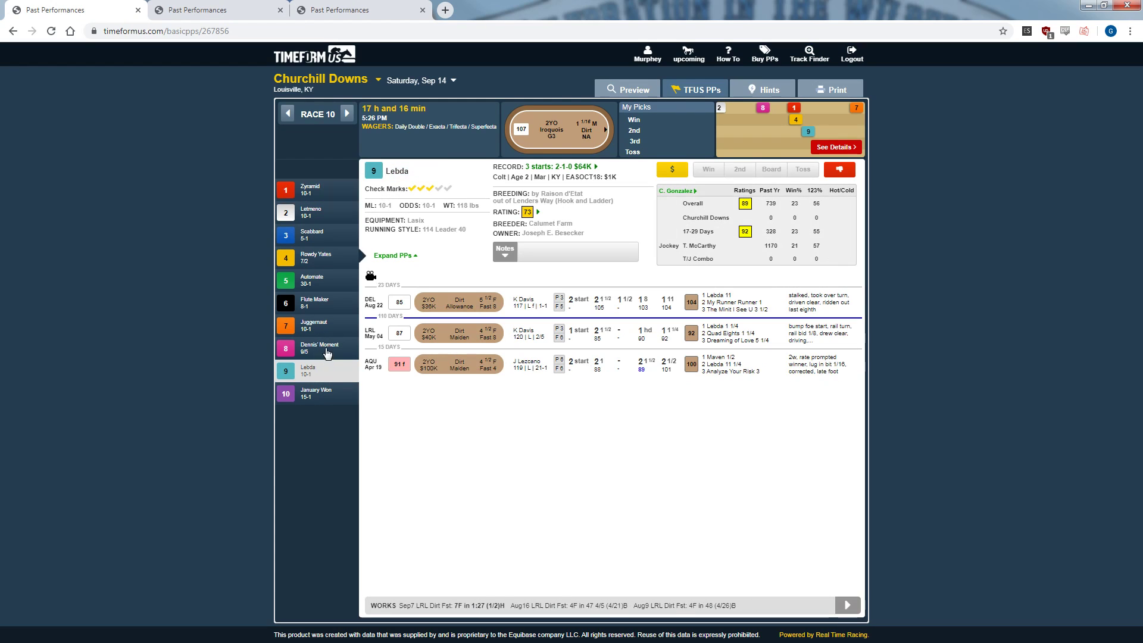
click(324, 350)
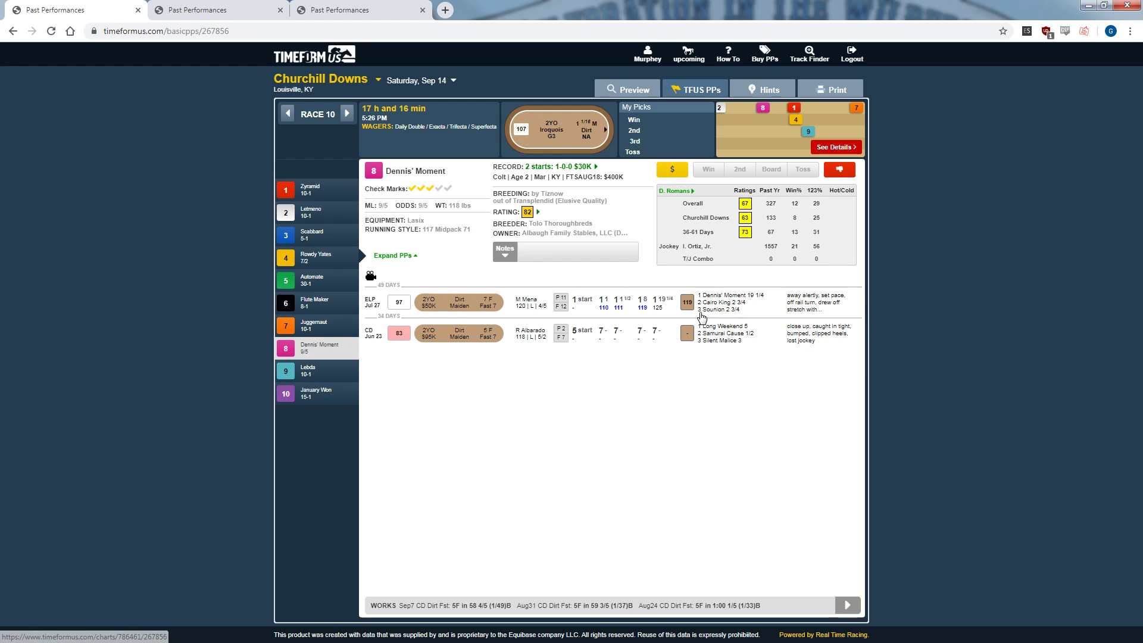
- Reopen the July 27 Ellis Park chart, study the whole field's pace and speed figures, and close the chart
click(703, 315)
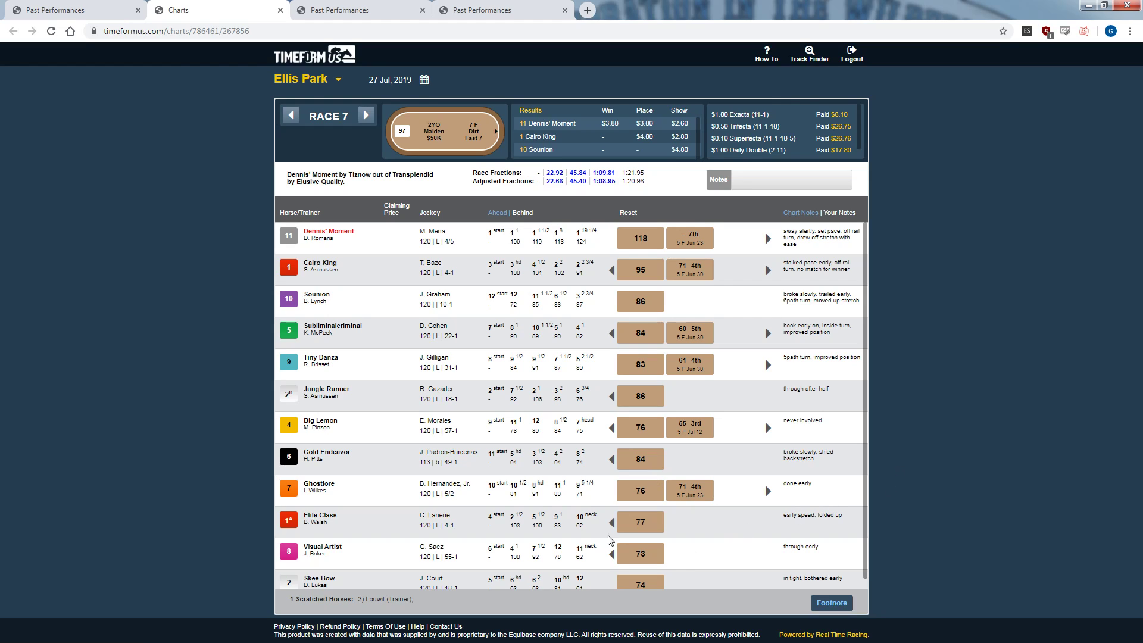
scroll(319, 527, down, 1)
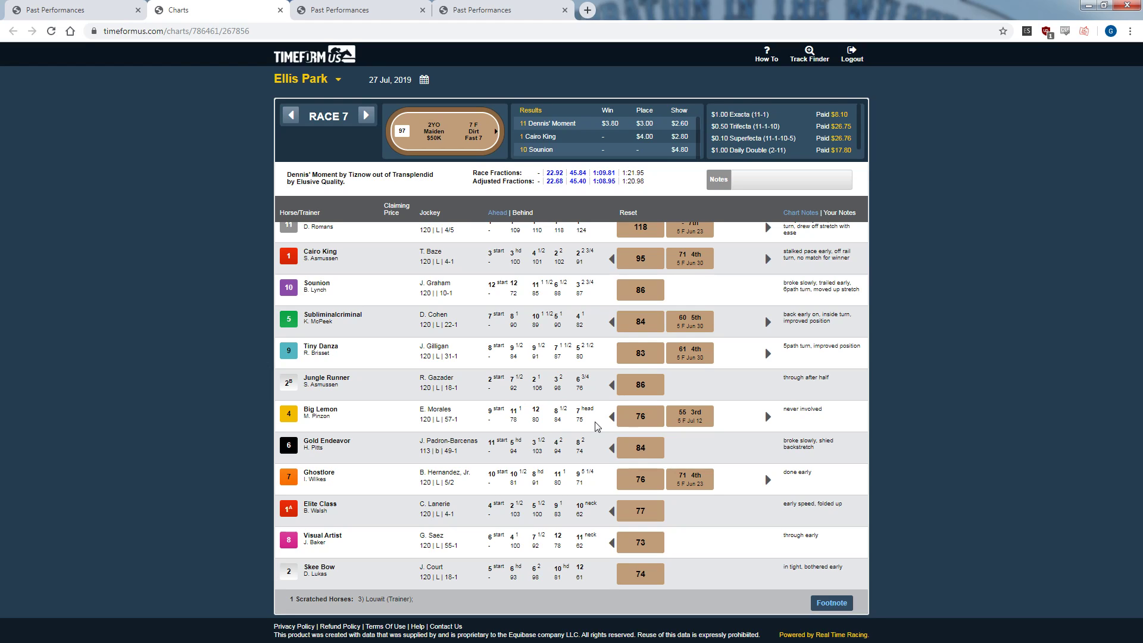
scroll(597, 427, up, 1)
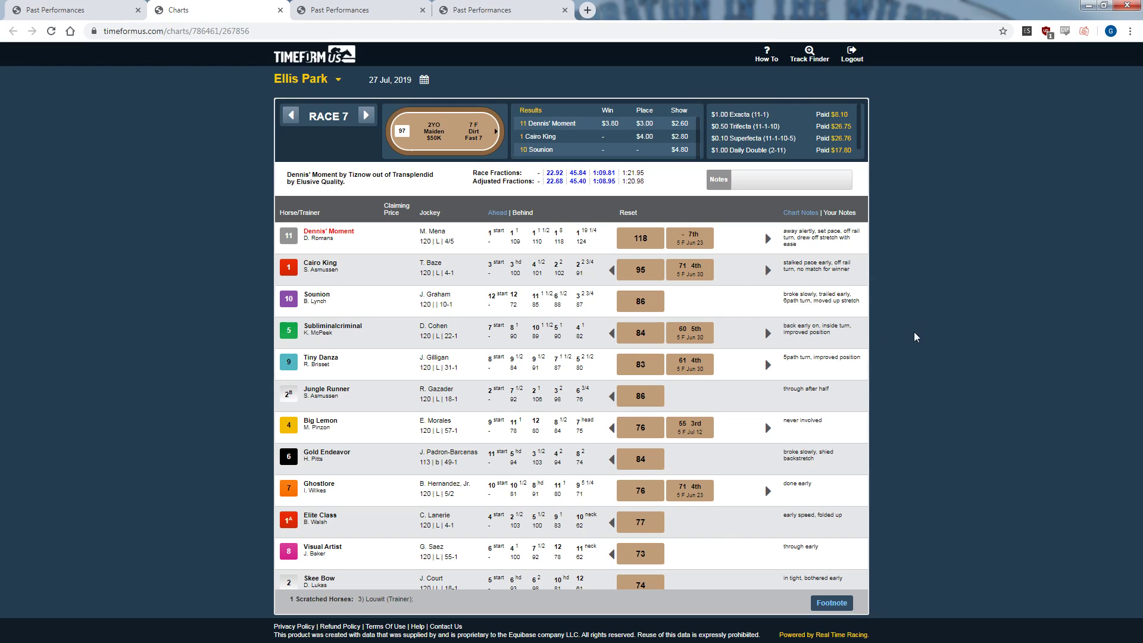
click(280, 10)
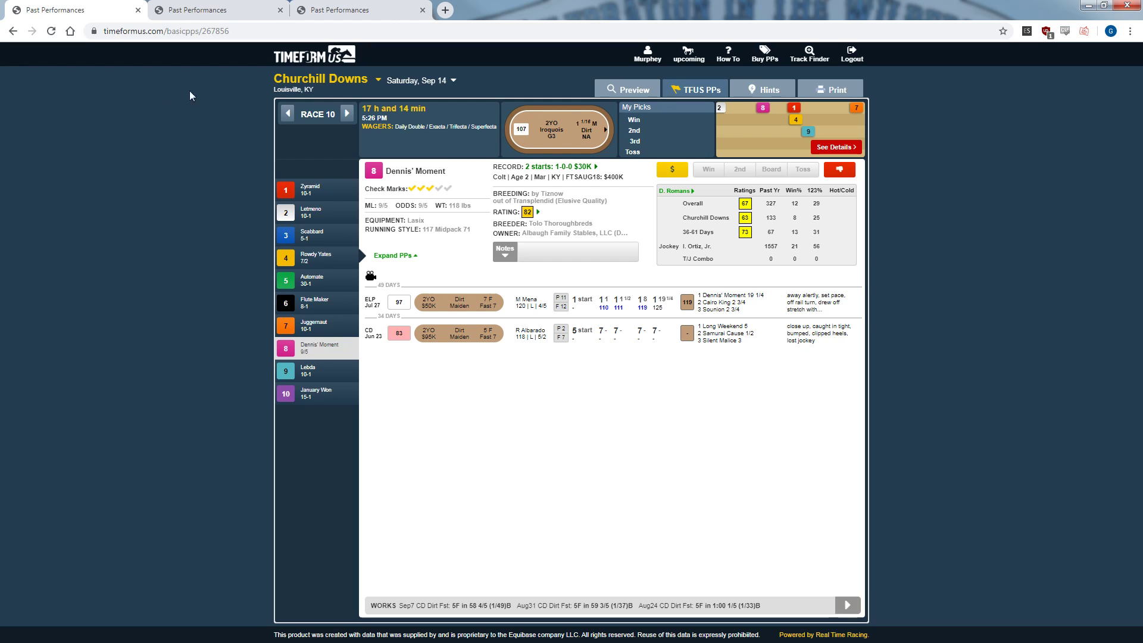
- Switch to the Belmont Park Race 10 past performances and view Current, Pedro Cara and Digital Age
click(160, 8)
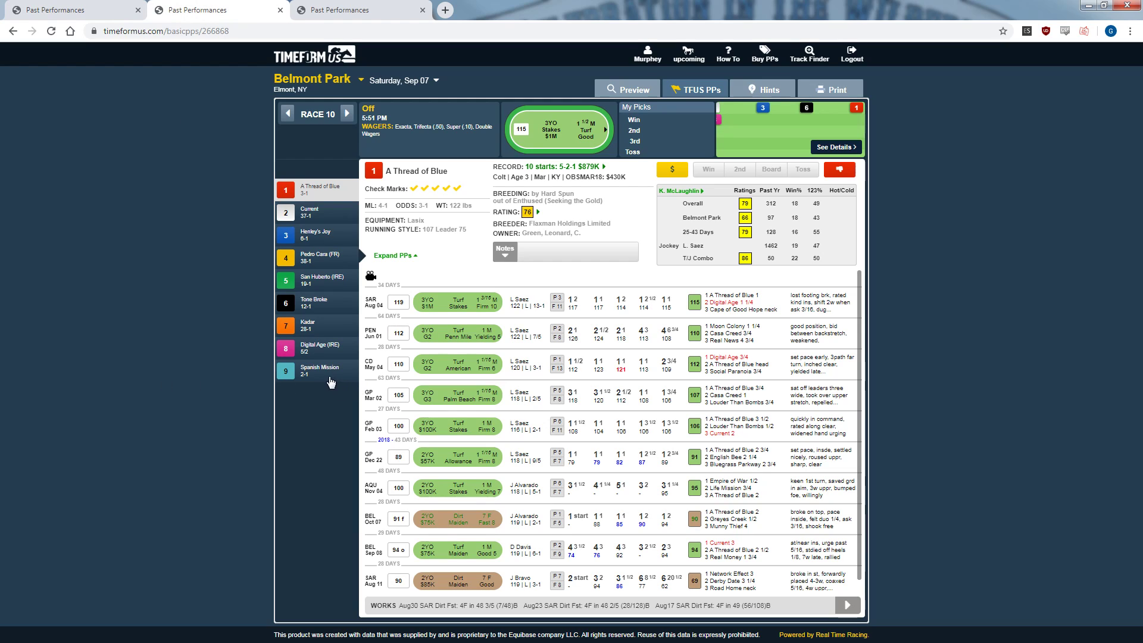
click(328, 214)
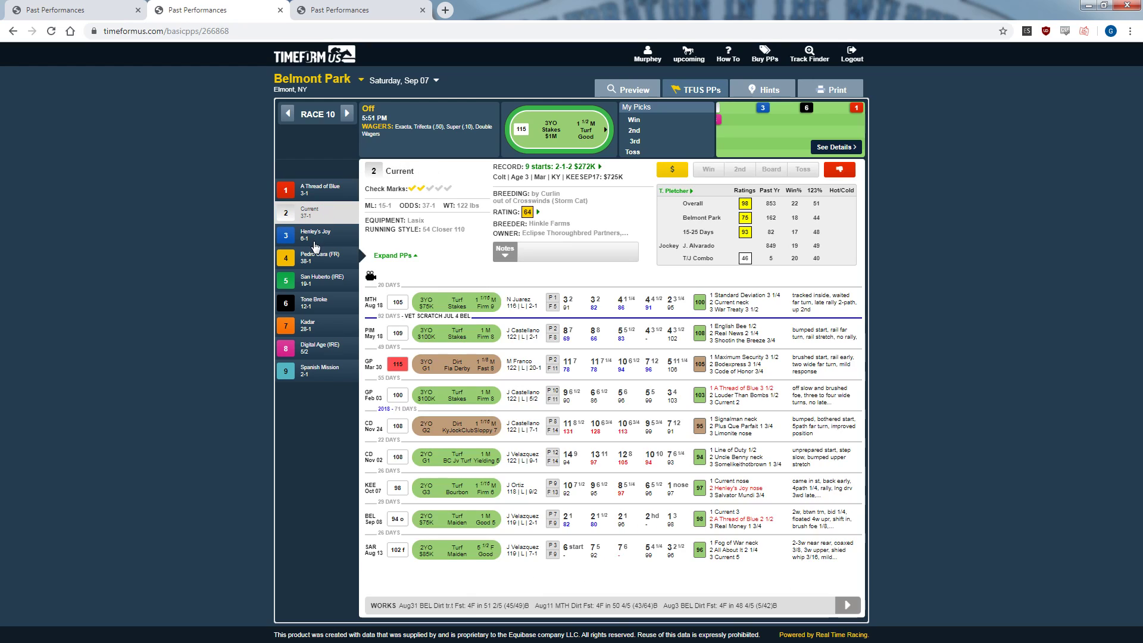
click(321, 261)
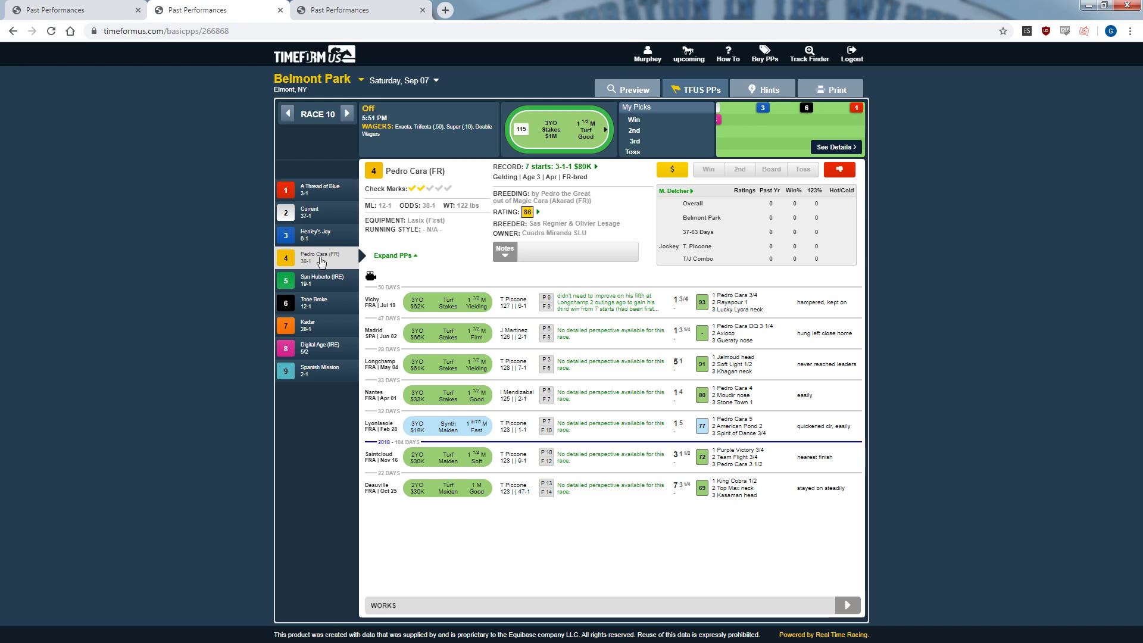
click(315, 348)
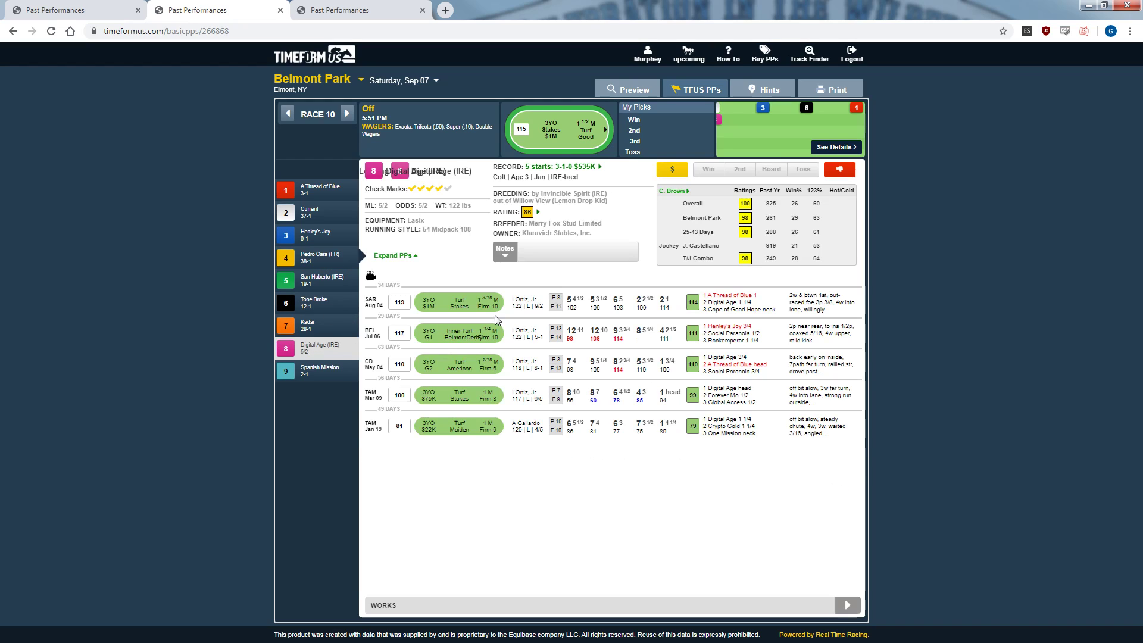
- Open the chart from Digital Age's latest race, check the Belmont race conditions, and bring up the September 7 Belmont Race 10 chart
click(738, 315)
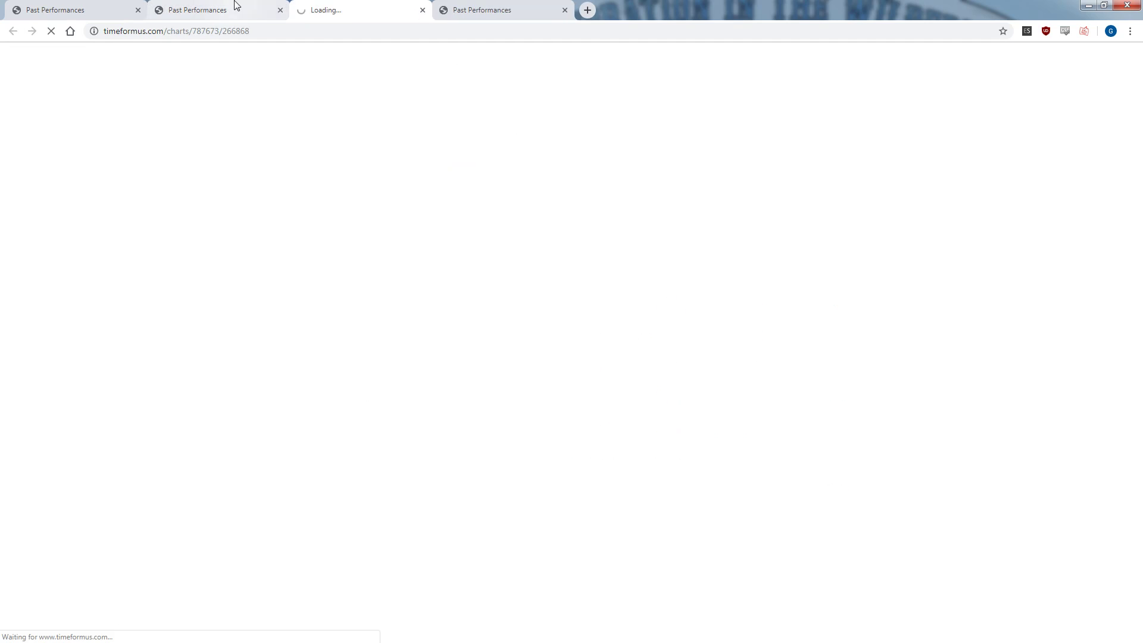
click(235, 8)
click(561, 146)
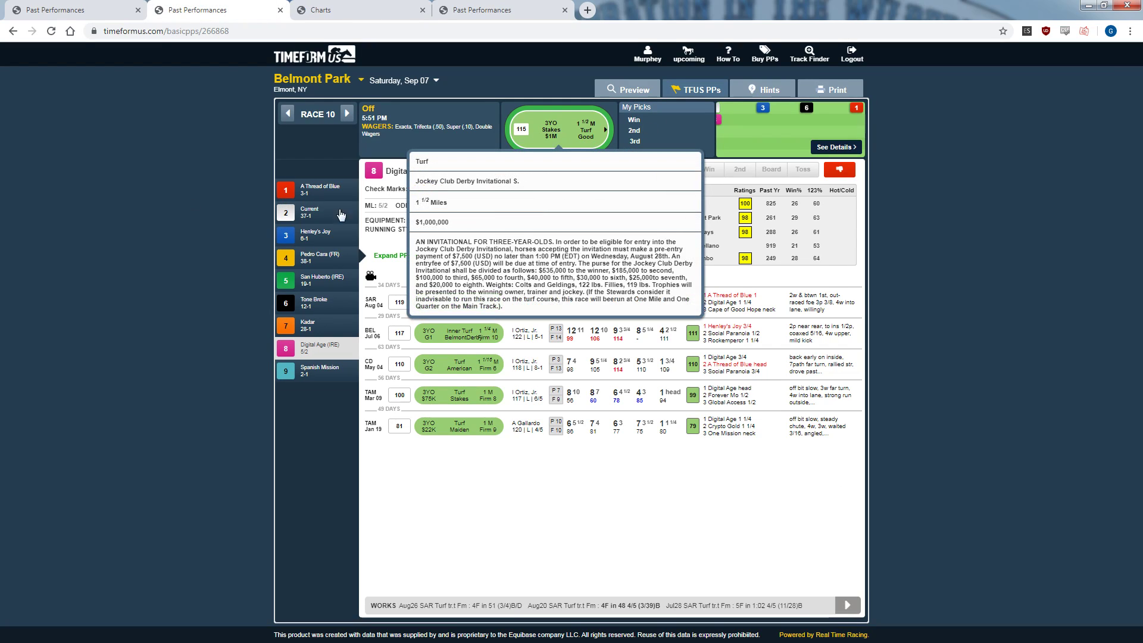
key(ctrl+Tab)
key(ctrl+shift+Tab)
key(ctrl+Tab)
click(612, 239)
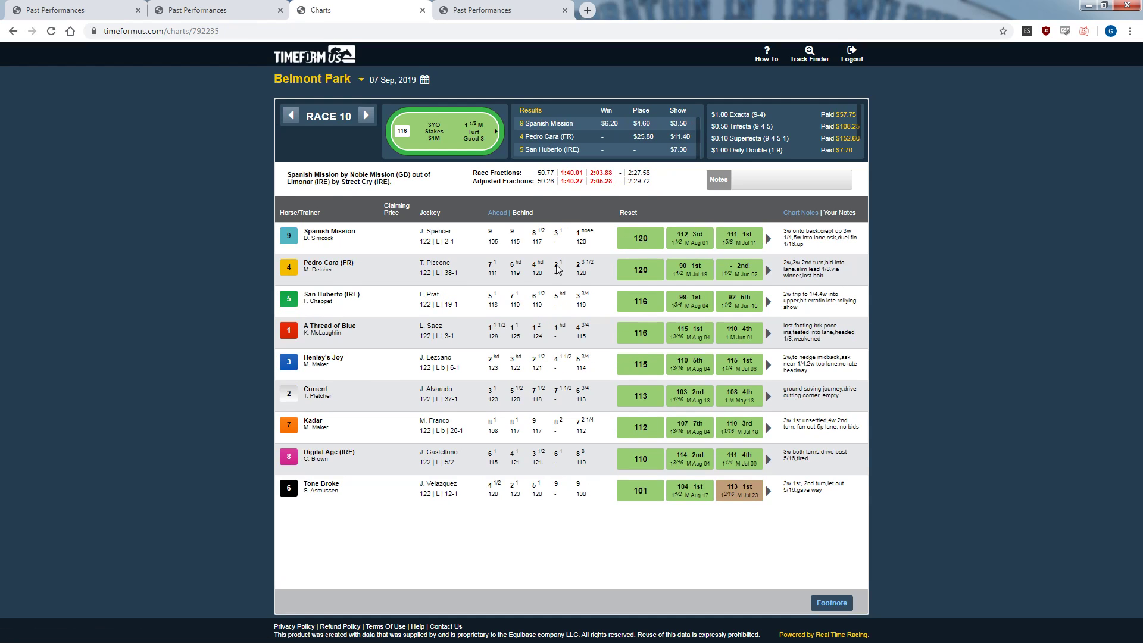
- Compare the past performances of Pedro Cara and San Huberto with their lines in the Belmont Race 10 chart
click(215, 8)
click(327, 265)
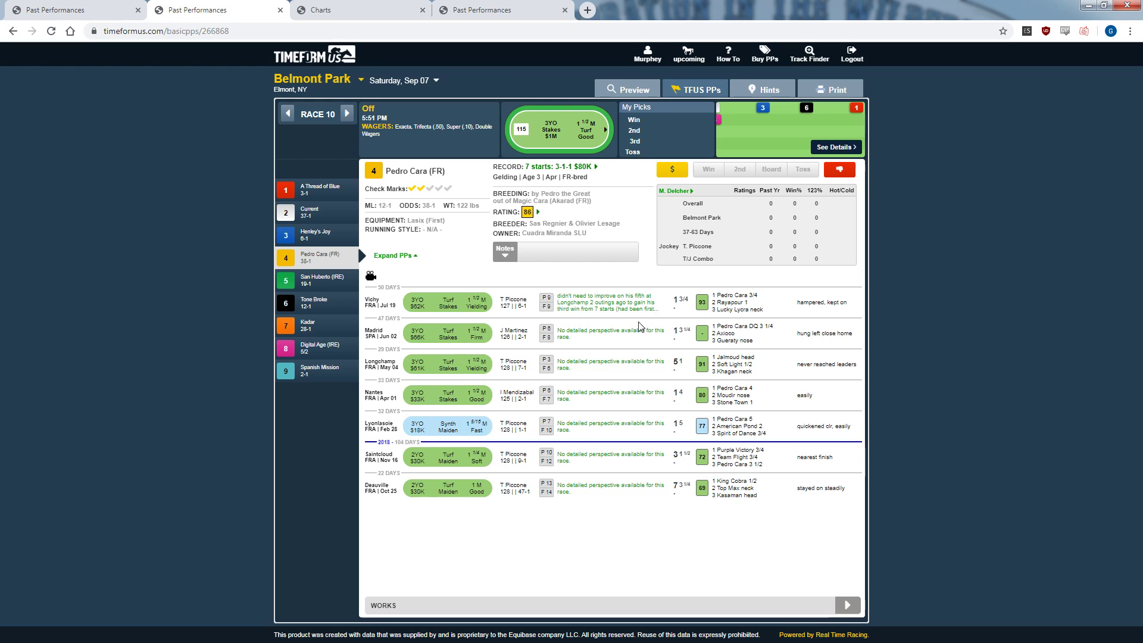
key(ctrl+Tab)
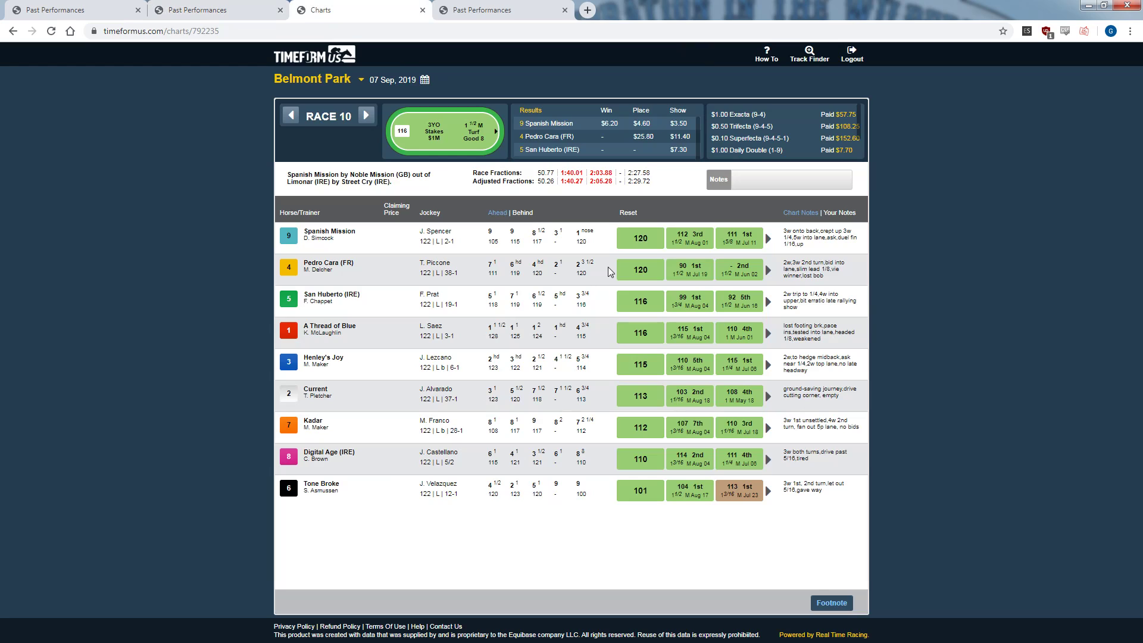
key(ctrl+shift+Tab)
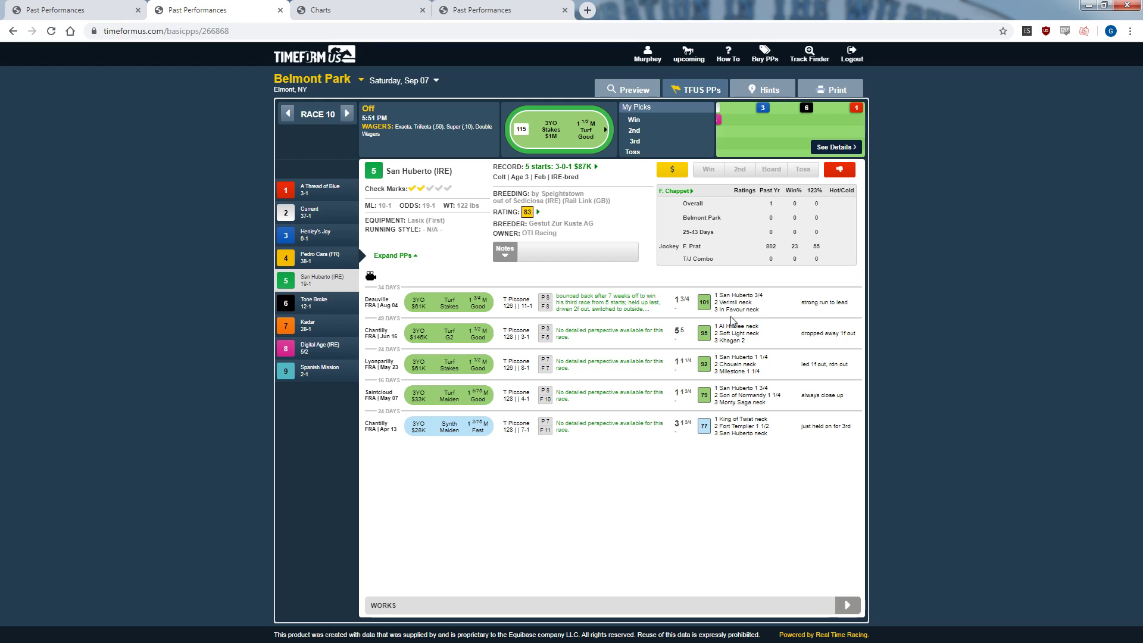
click(351, 267)
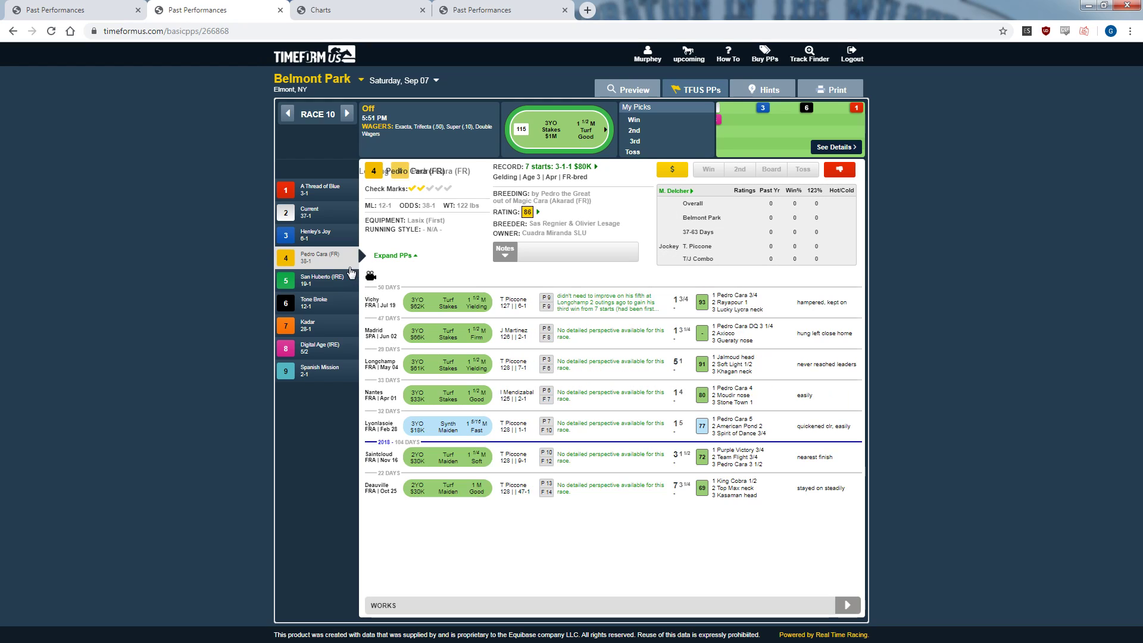
click(320, 286)
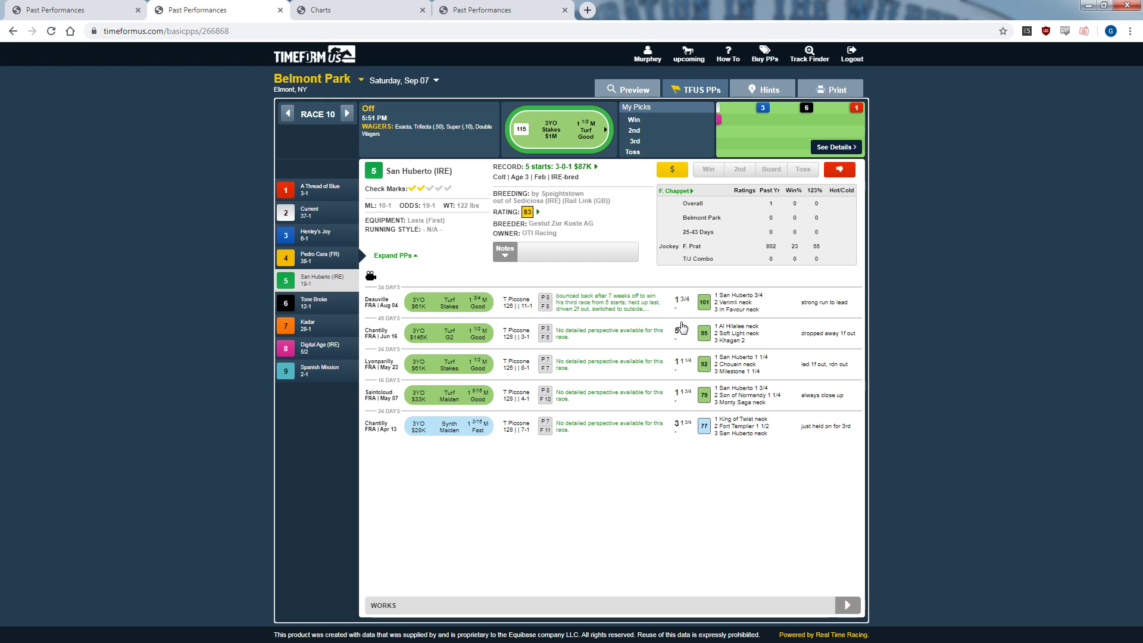
click(319, 9)
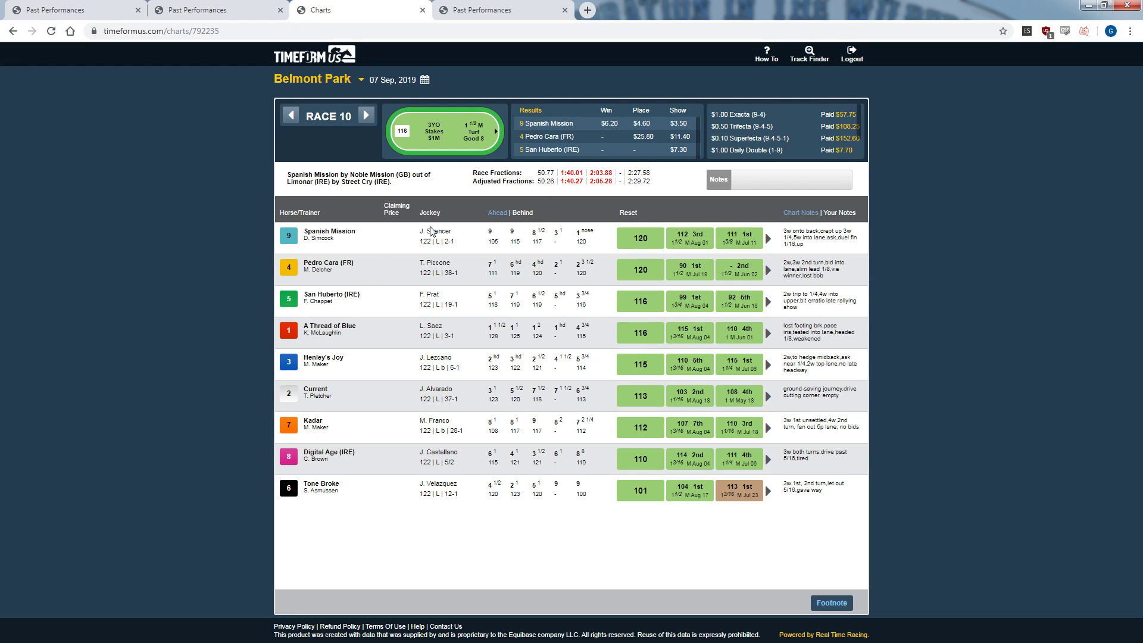
- Return to the Belmont Race 10 past performances and review A Thread of Blue and Current
click(213, 3)
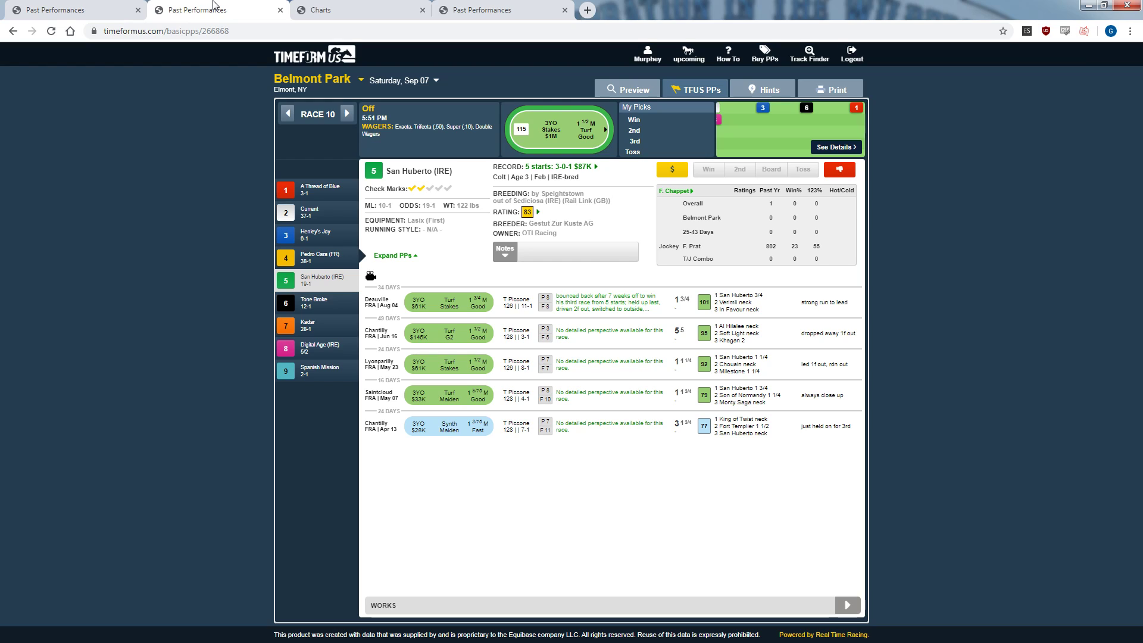
click(327, 191)
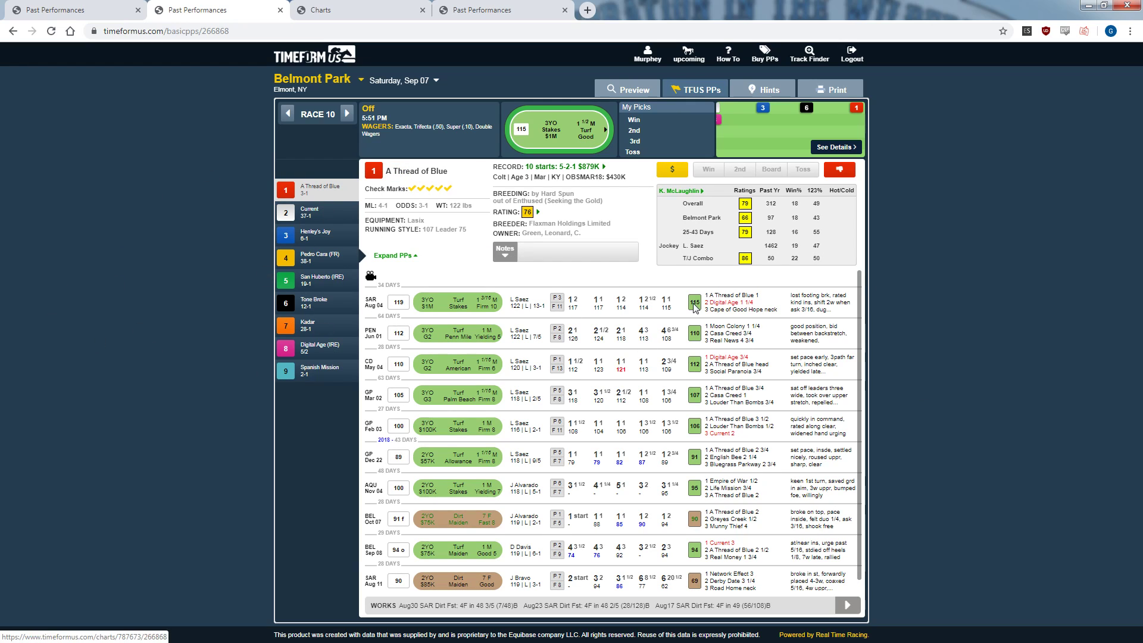
click(280, 220)
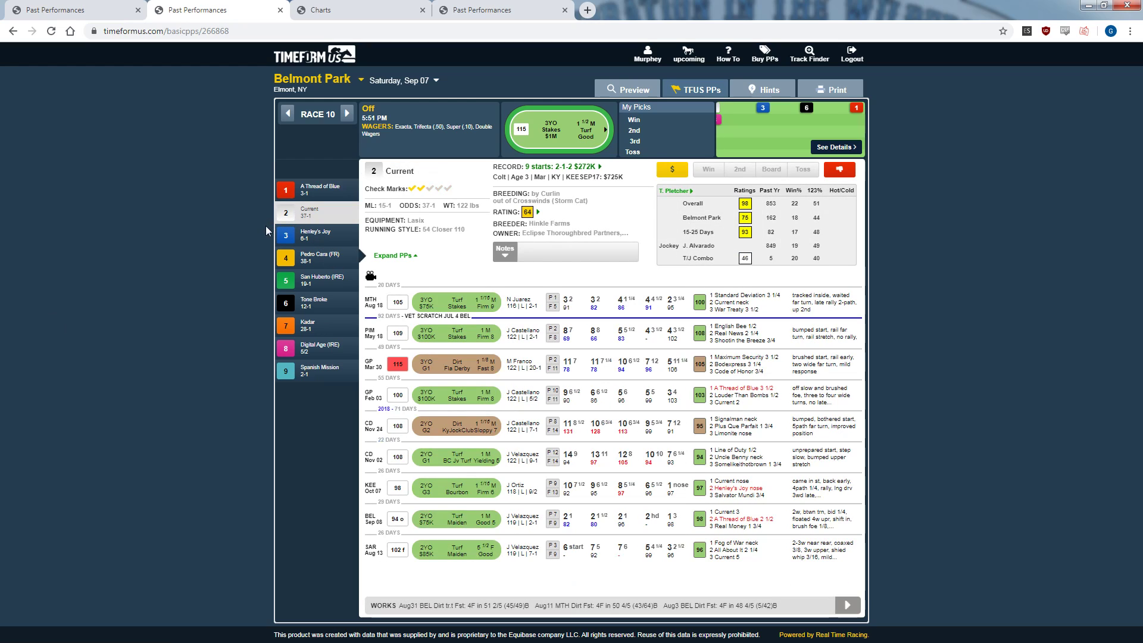
- View Henley's Joy's past performances and close the Belmont Park Race 10 chart
click(306, 241)
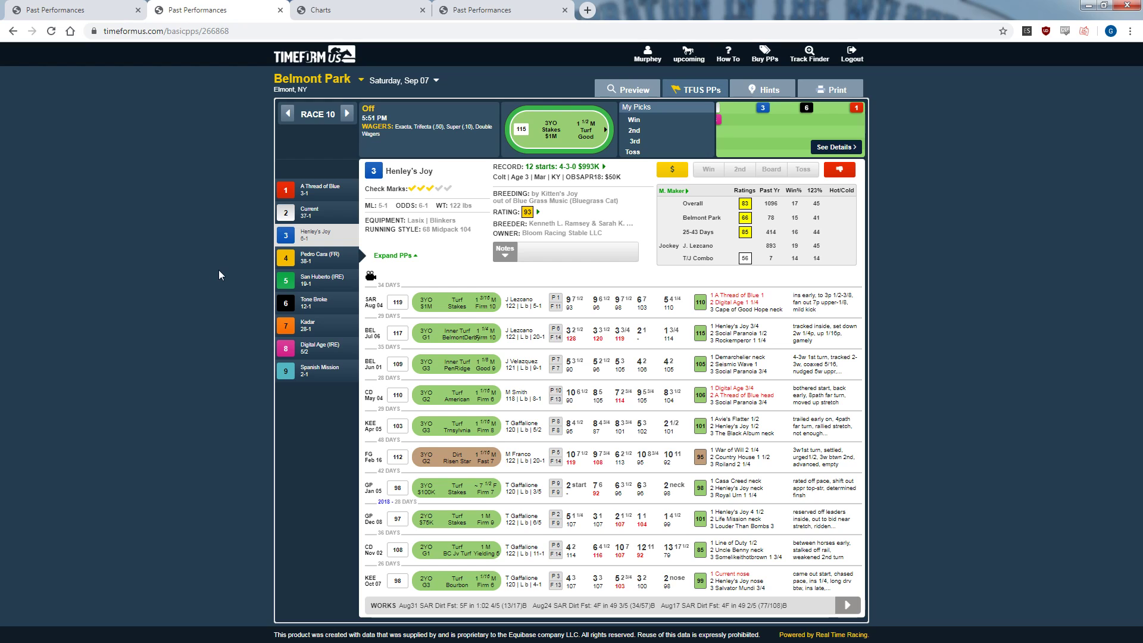
click(335, 7)
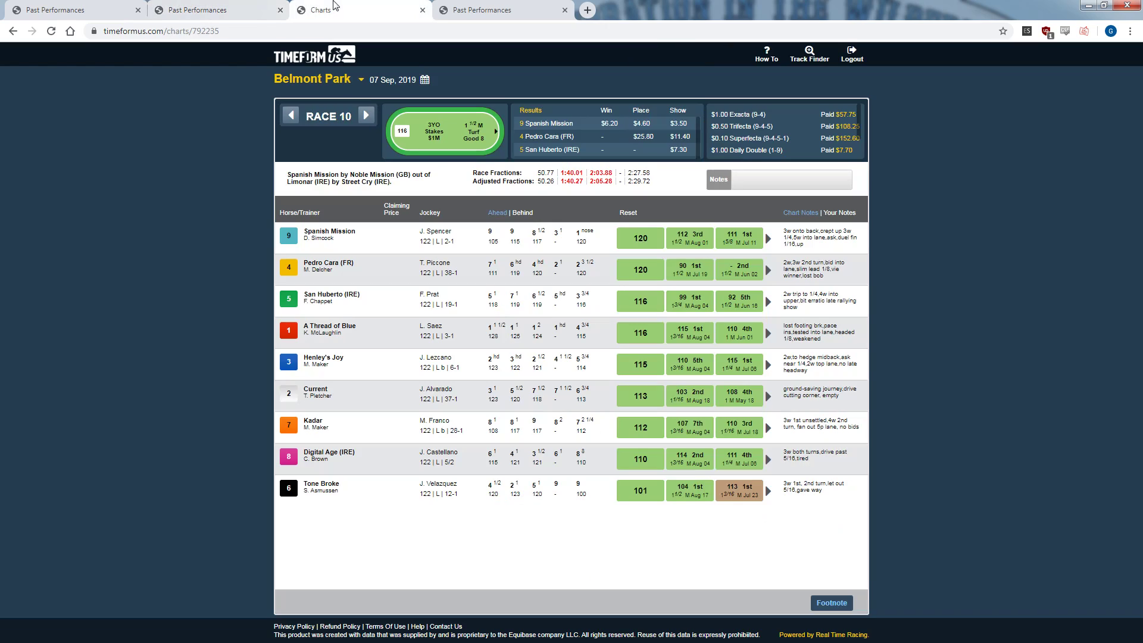
click(423, 10)
- Review the European past performances of Pedro Cara, San Huberto and Spanish Mission in Belmont Park Race 10
click(315, 258)
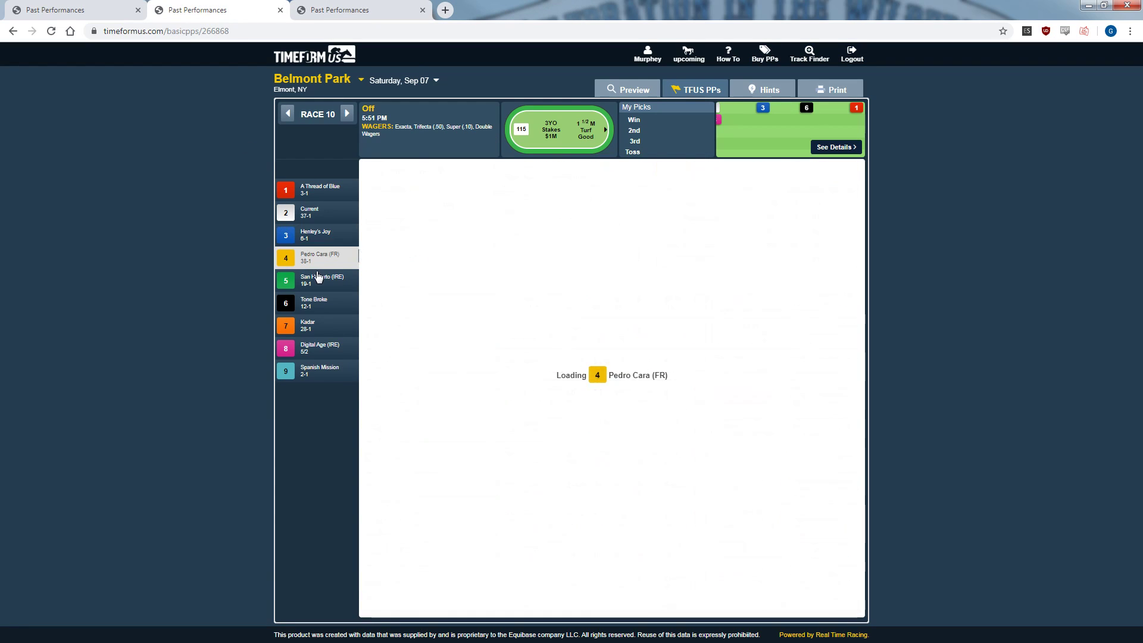
click(316, 280)
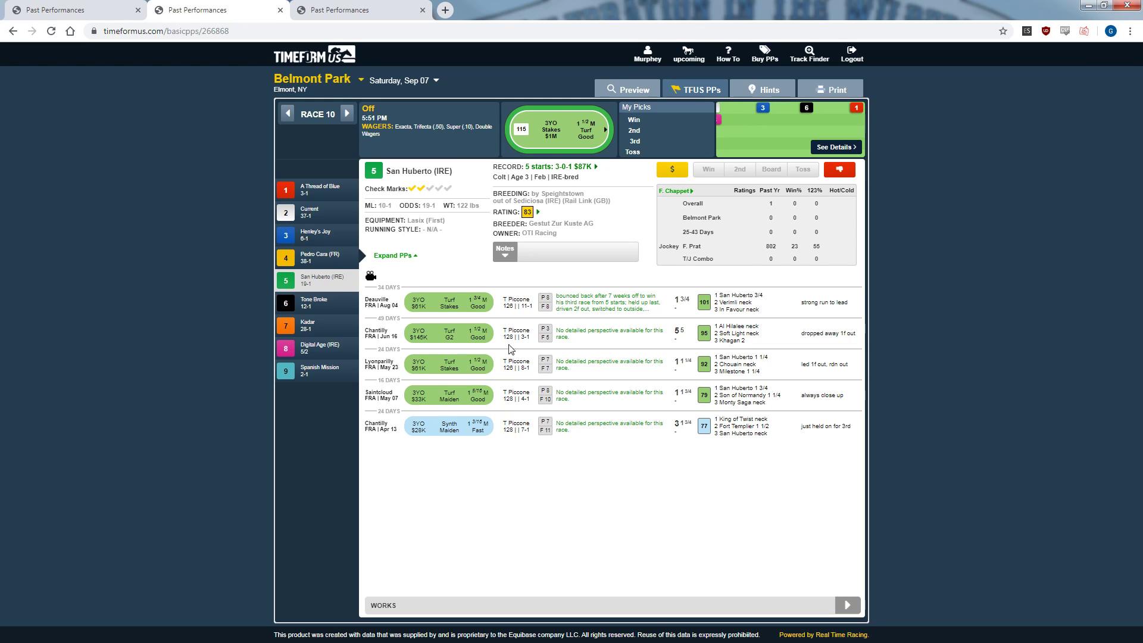
click(335, 267)
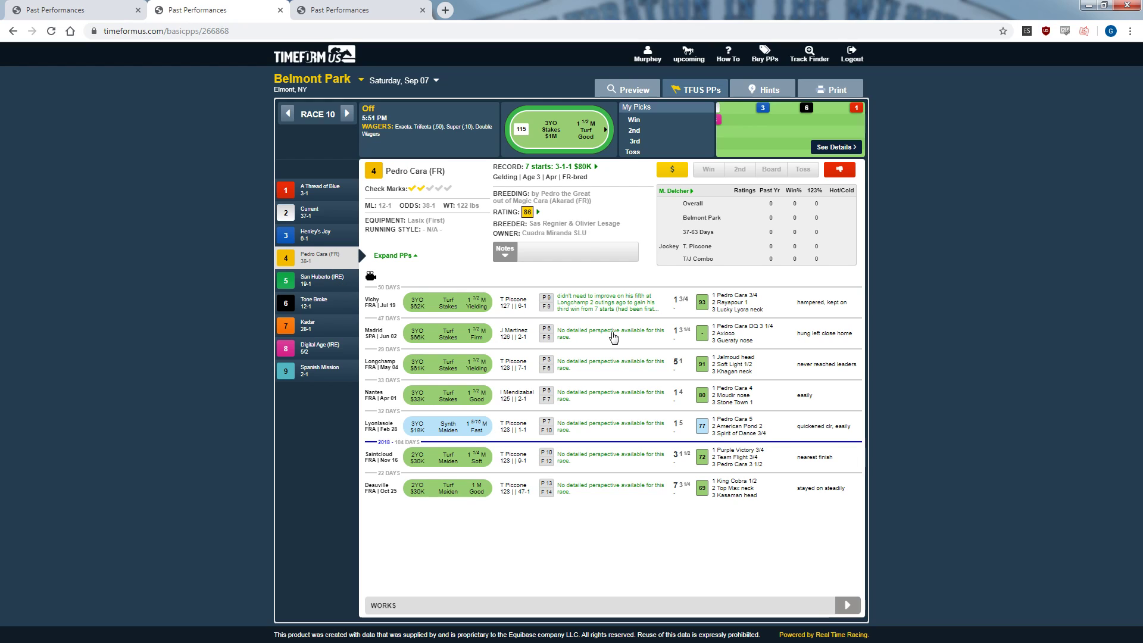
click(306, 372)
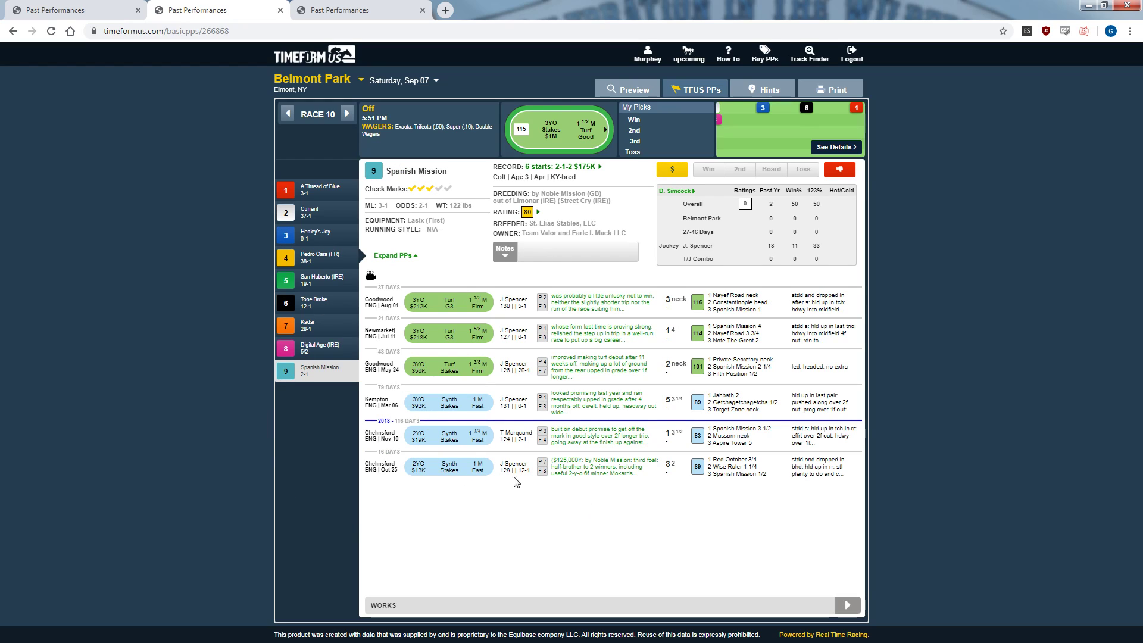
- Read the Timeform foreign comments and the short trip note for Spanish Mission's October race at Chelmsford
click(588, 476)
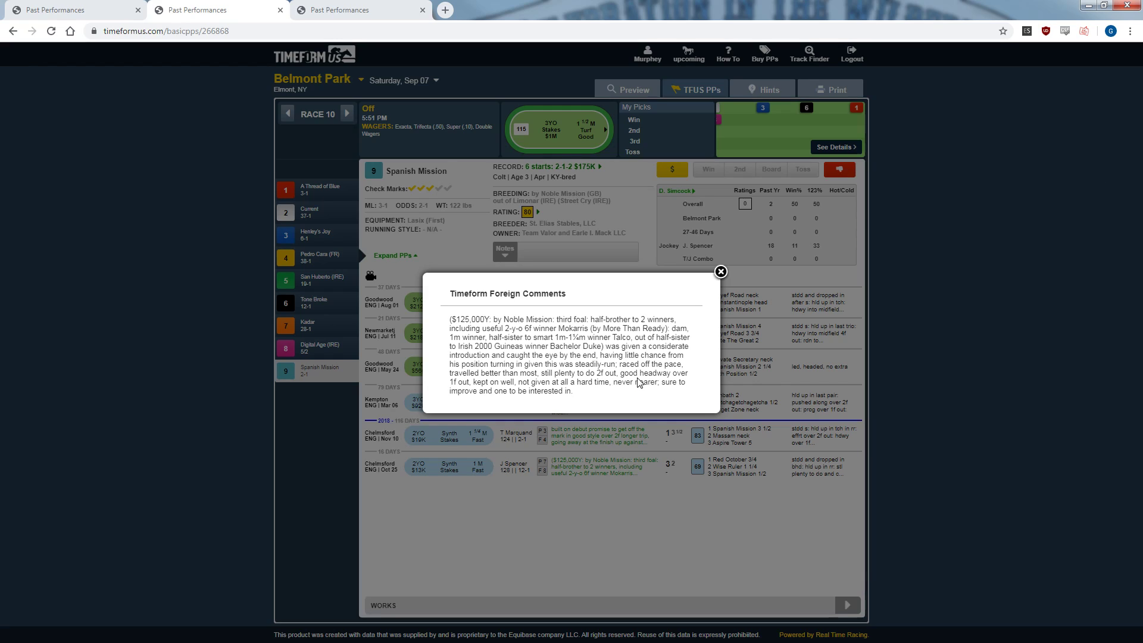
click(720, 271)
click(807, 474)
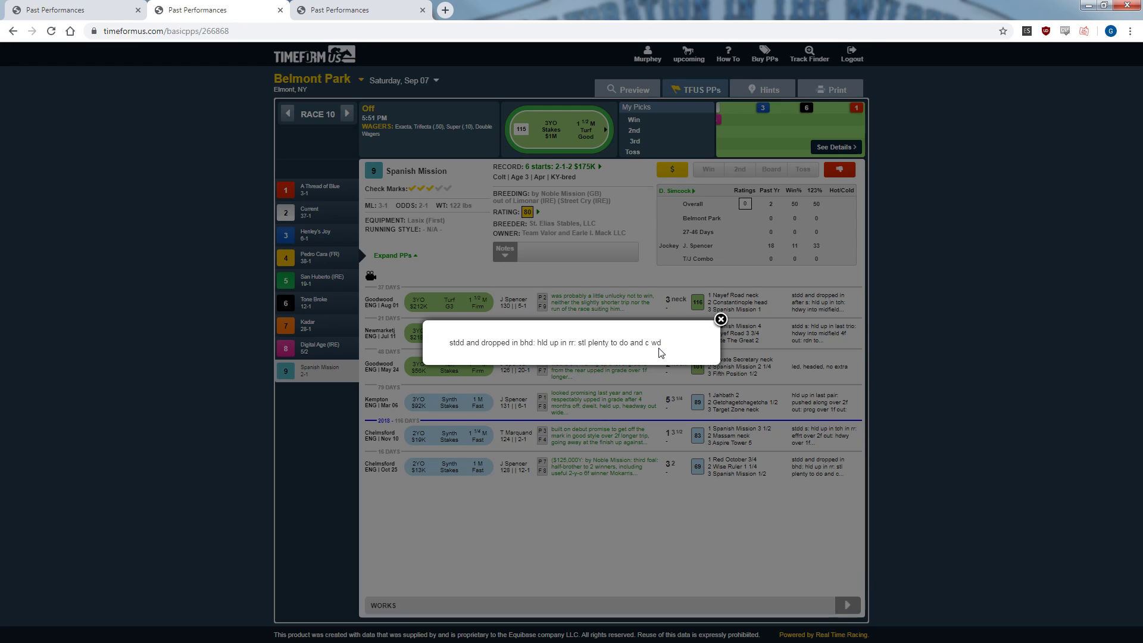
click(640, 520)
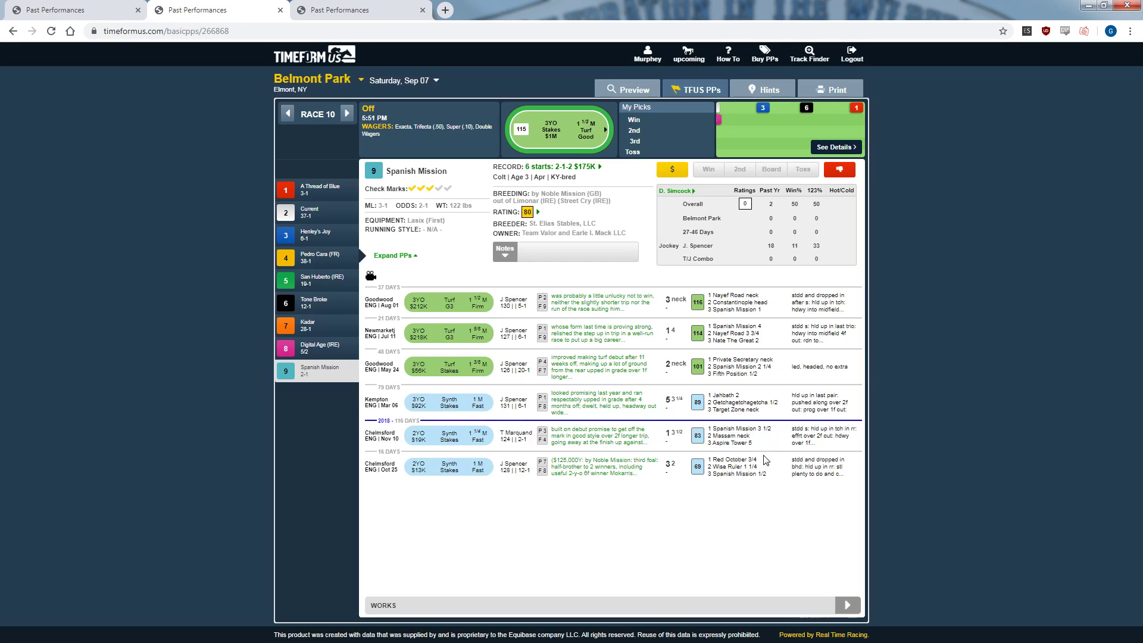
click(611, 477)
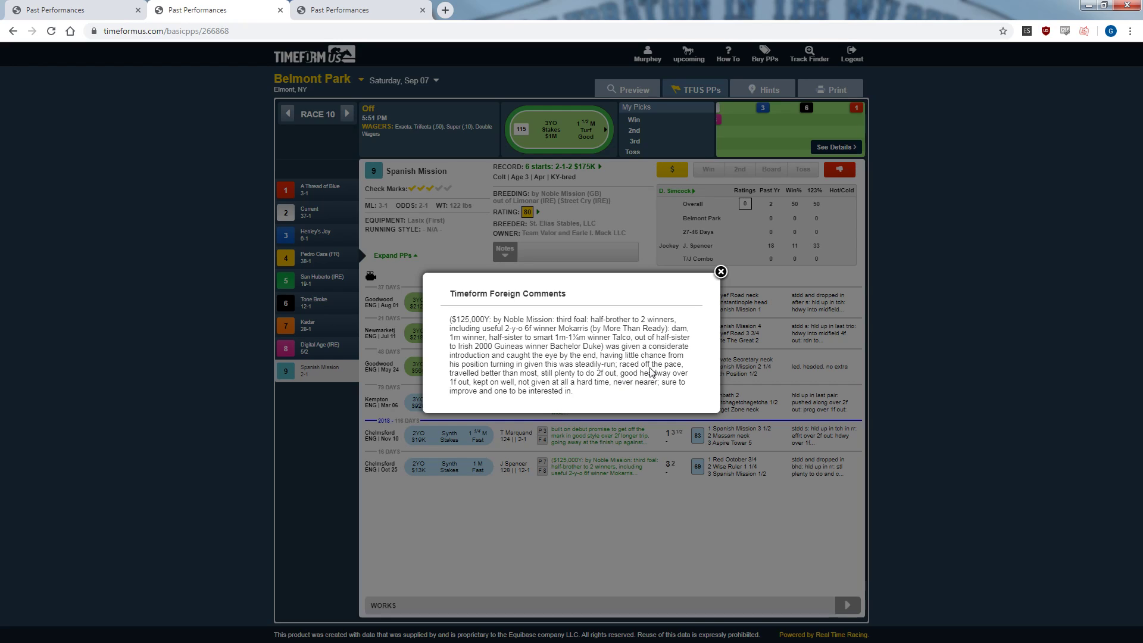
click(625, 542)
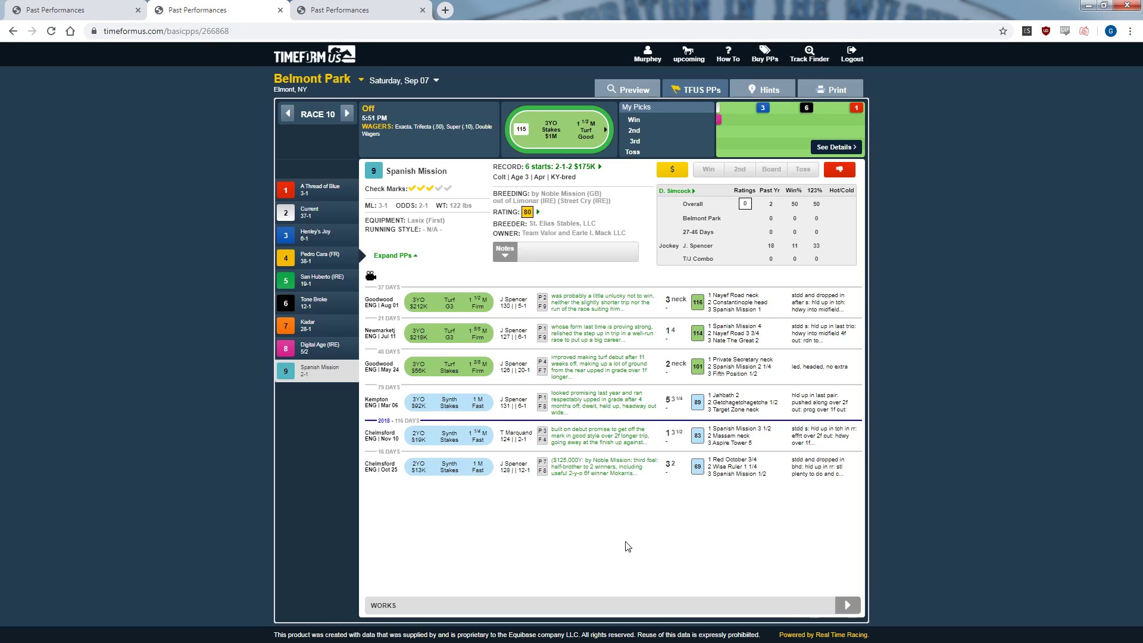
- Read the foreign comments on Spanish Mission's later races, from the November Chelmsford win to the August Goodwood start
click(631, 438)
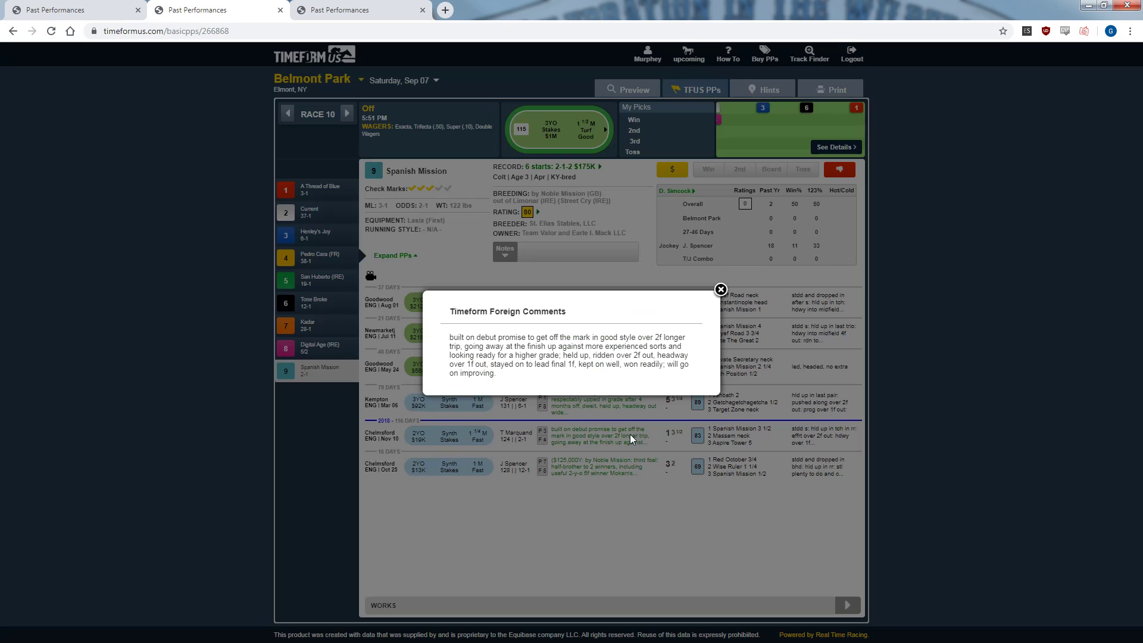
click(634, 446)
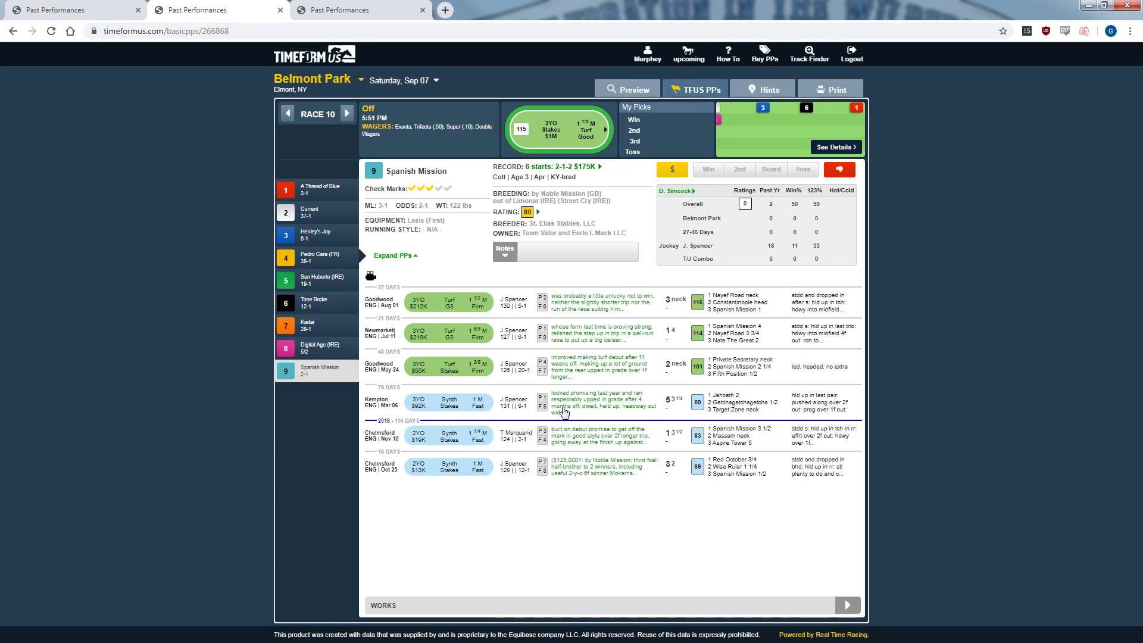
click(592, 374)
click(599, 413)
click(612, 346)
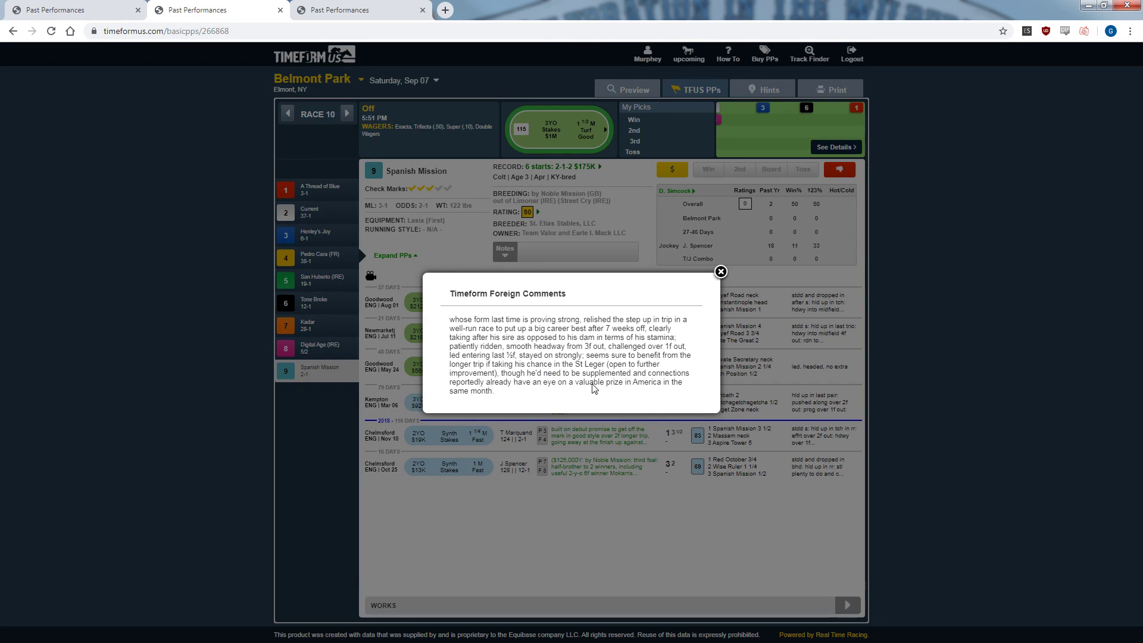
click(681, 528)
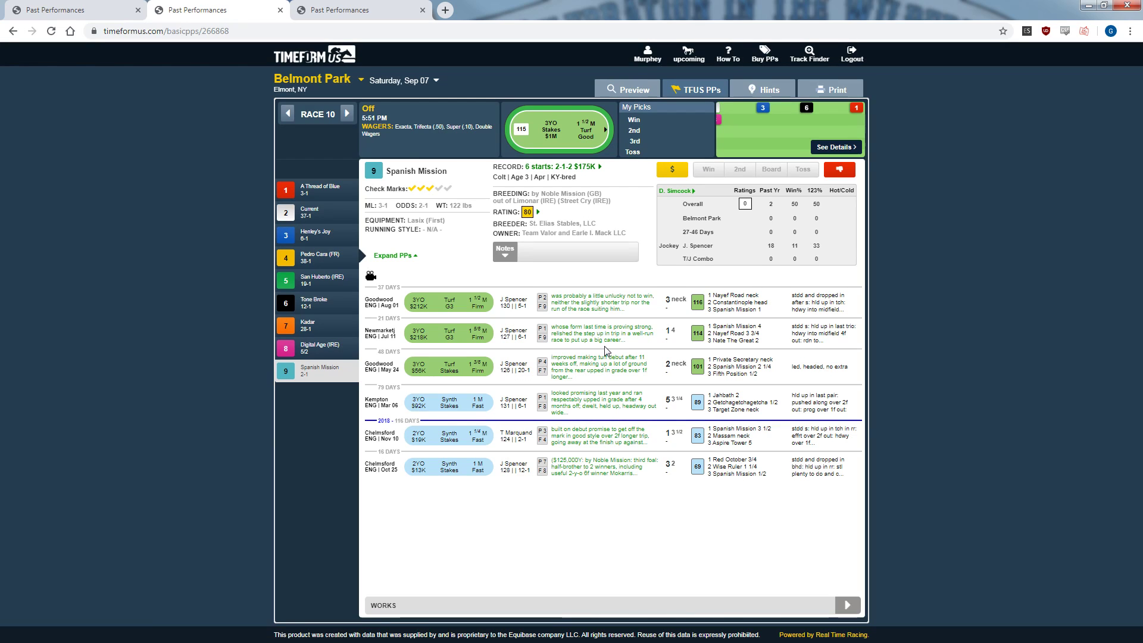
click(596, 306)
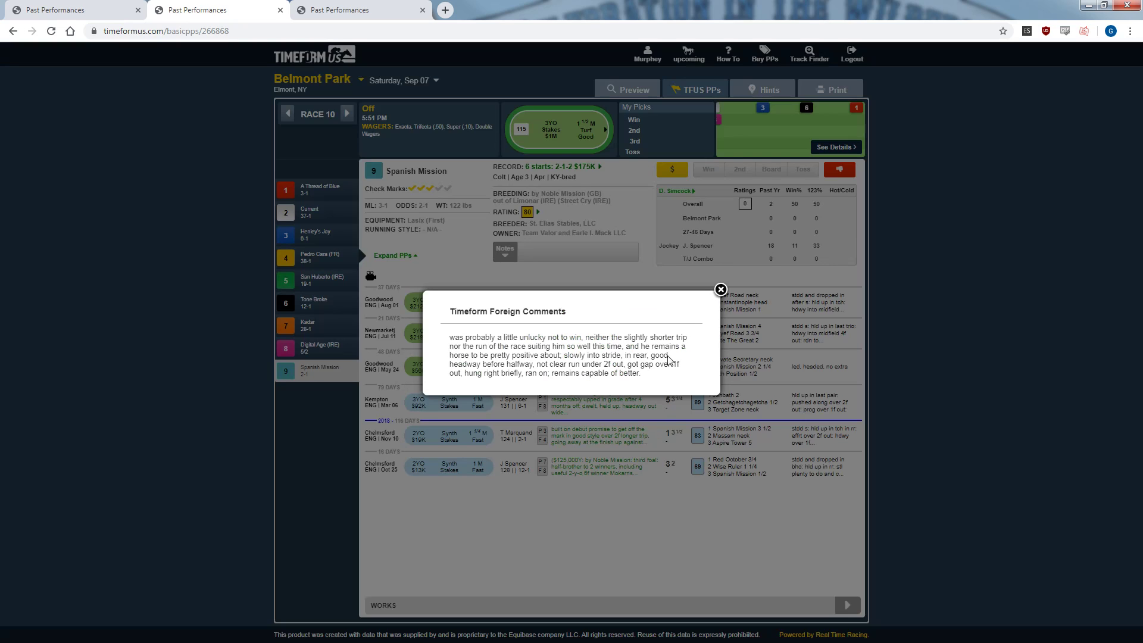
click(653, 517)
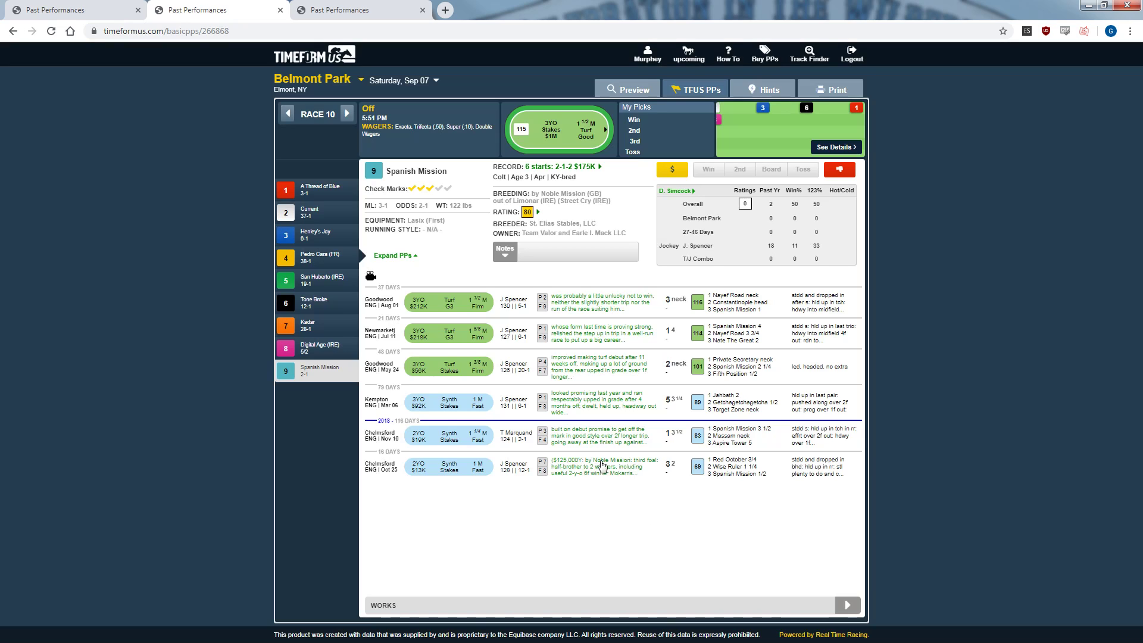
- Bring up Kadar's past performances and read the foreign comments for the September race at Haydock
click(326, 352)
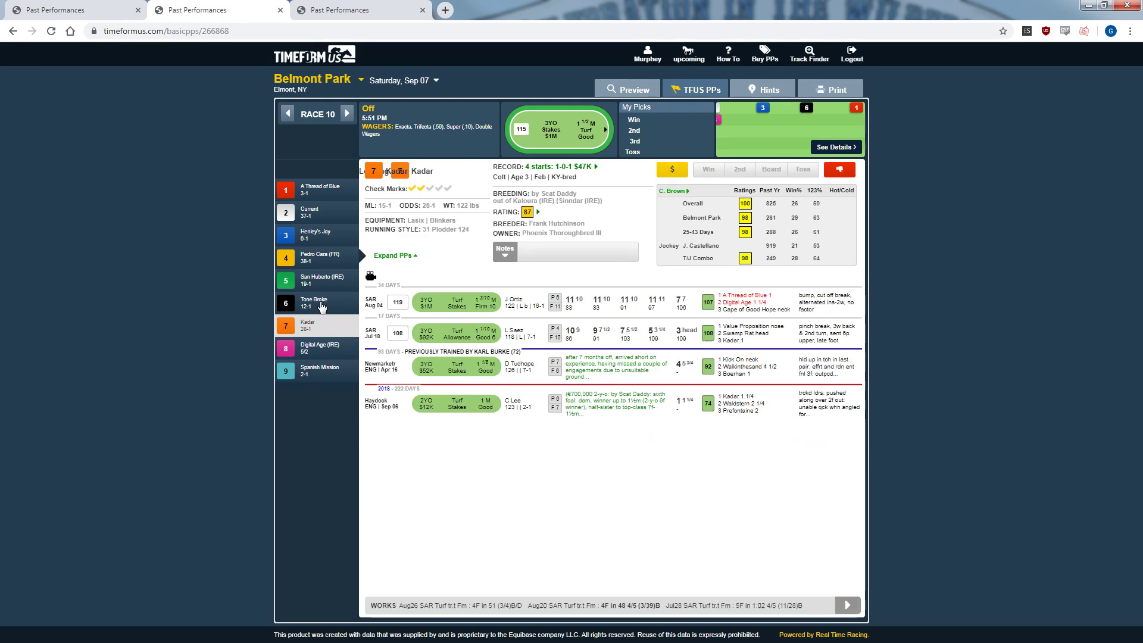
click(329, 327)
click(639, 422)
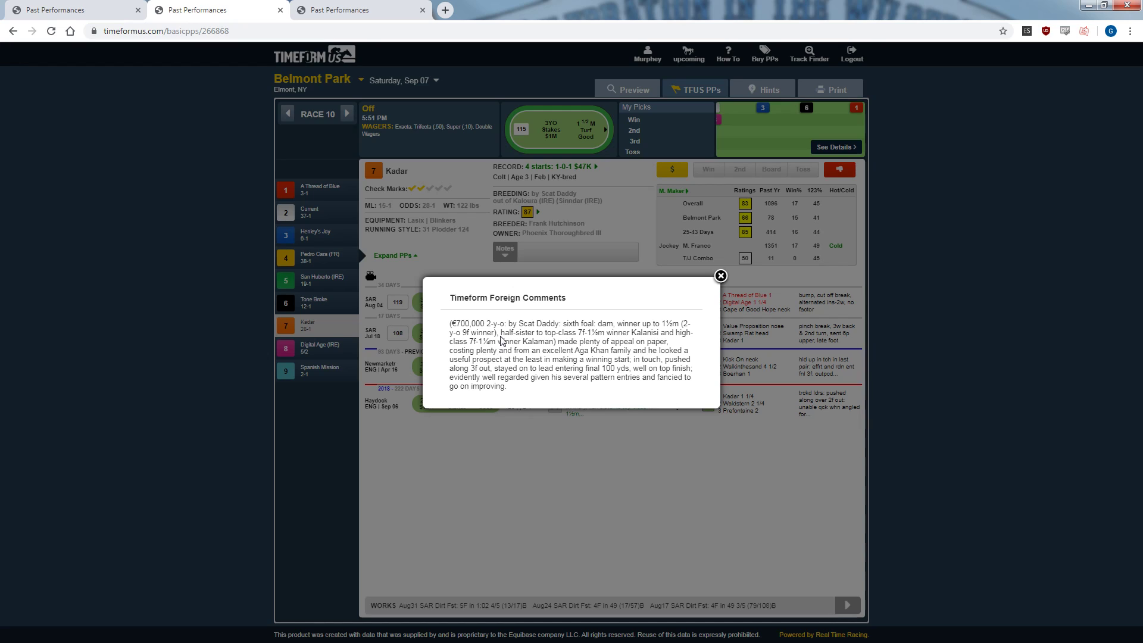
click(572, 529)
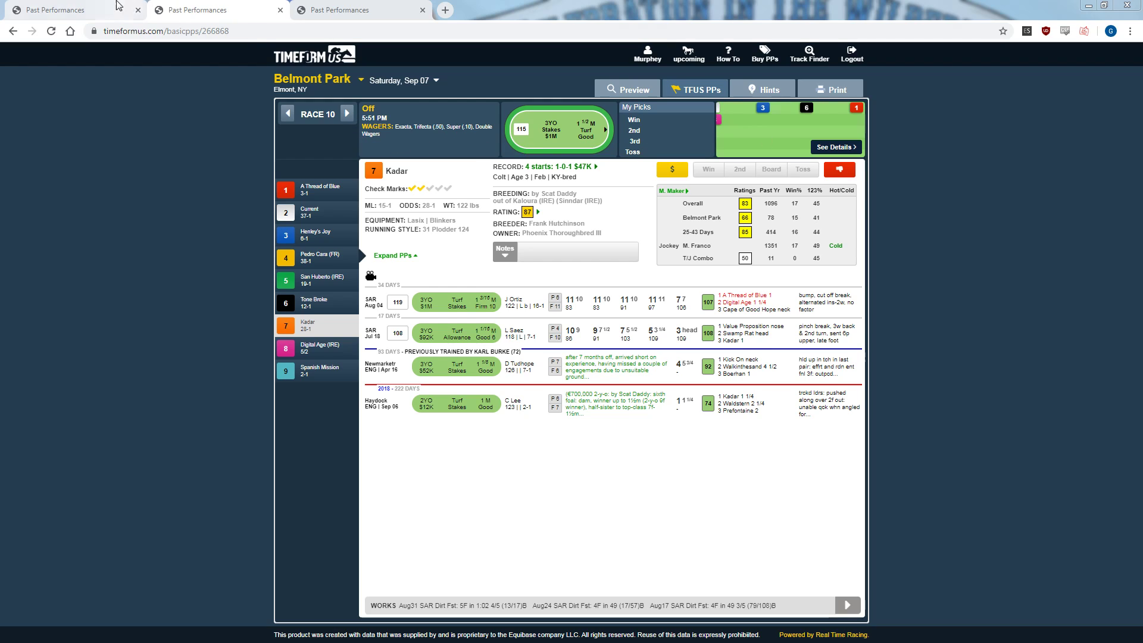
- Switch to the Churchill Downs Race 10 past performances and check Zyramid's breeding ratings
key(ctrl+shift+Tab)
click(311, 189)
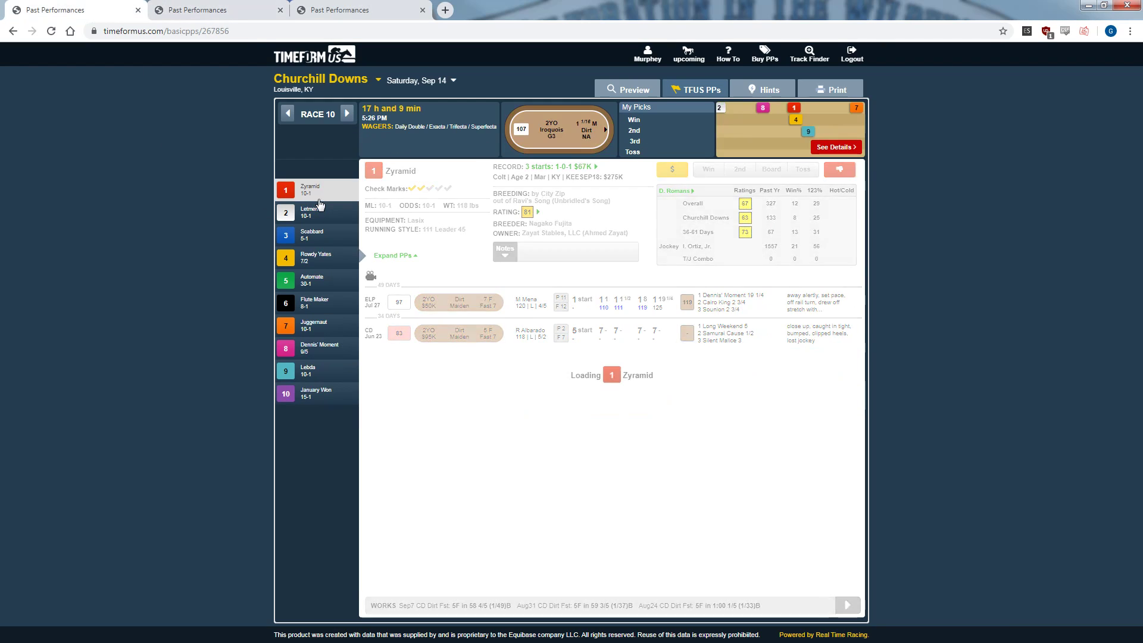
click(542, 212)
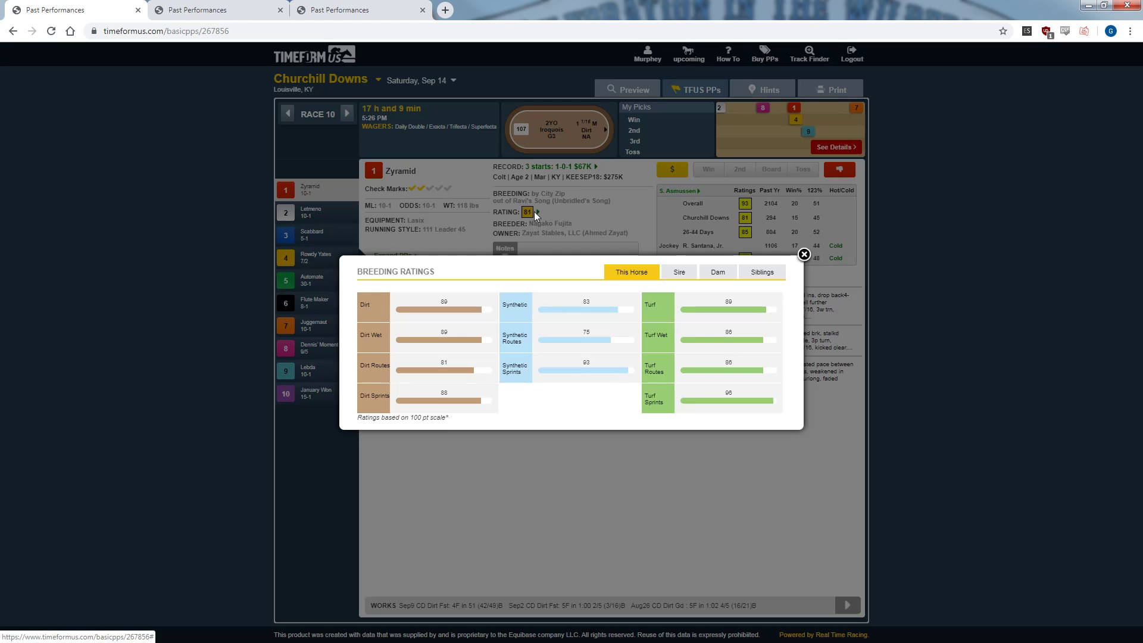
click(592, 212)
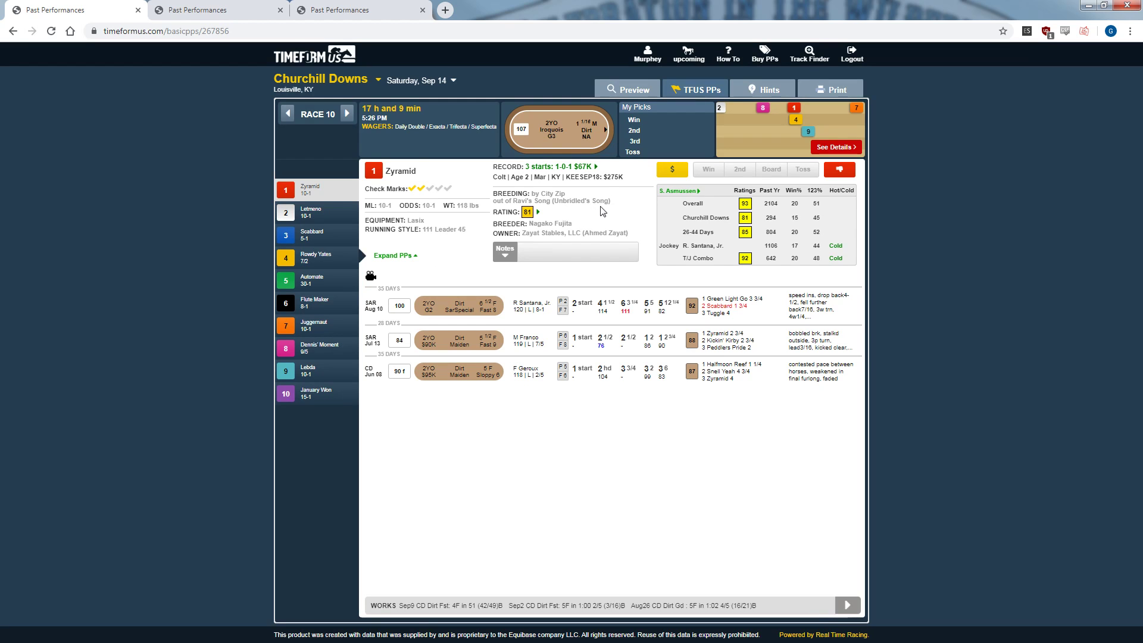
- Look through Letmeno, Rowdy Yates and Automate, and check Automate's breeding ratings for the horse, sire and dam
click(347, 227)
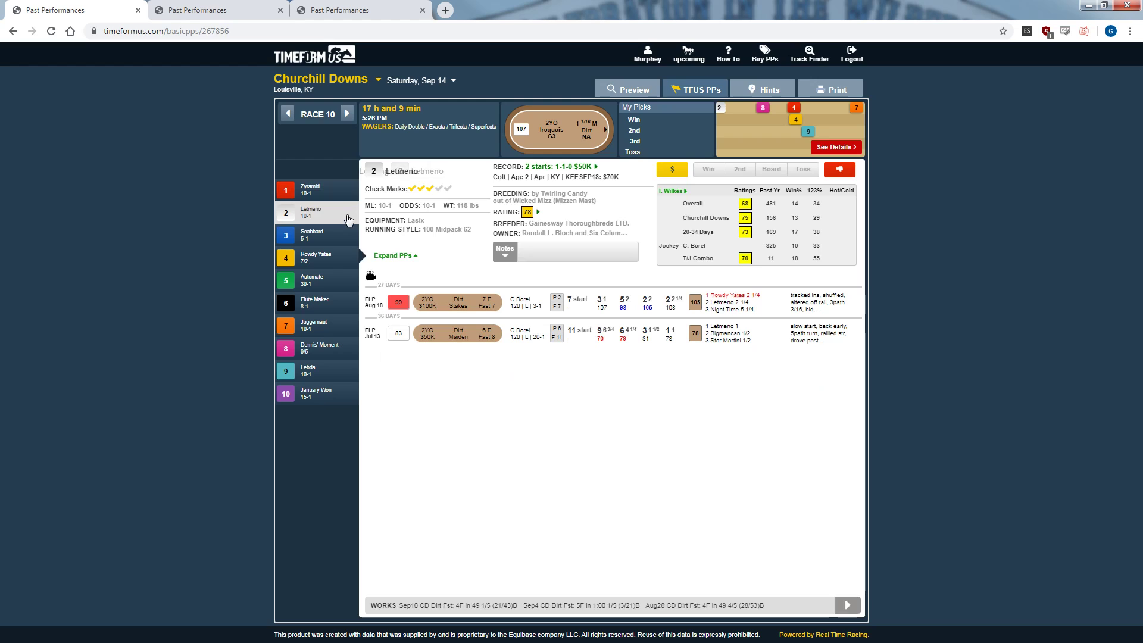
click(337, 258)
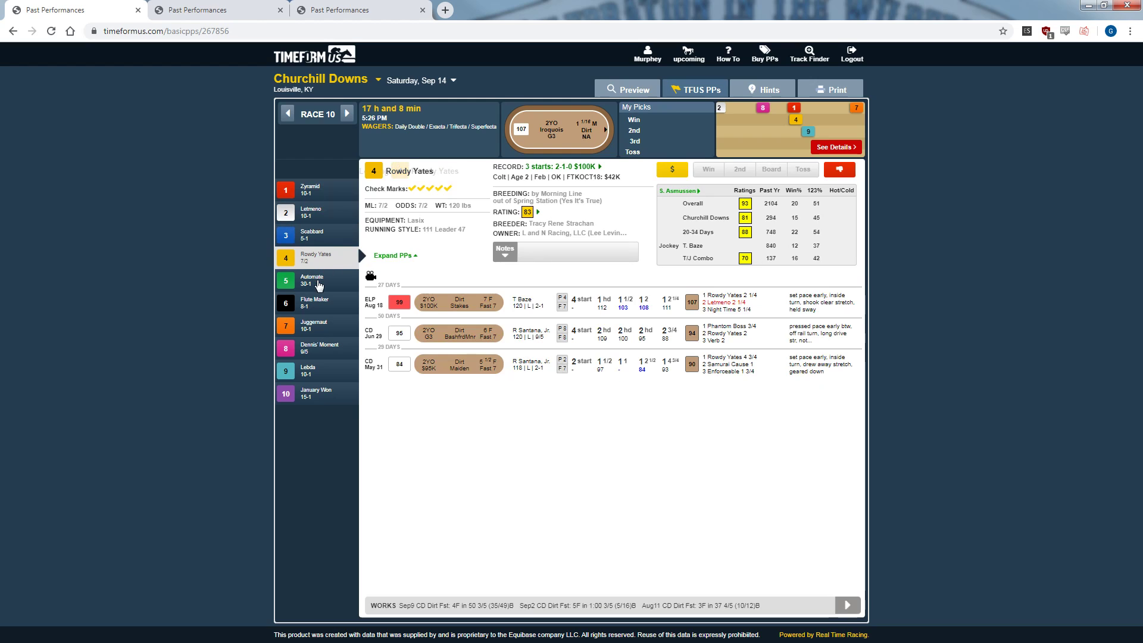
click(346, 280)
click(527, 213)
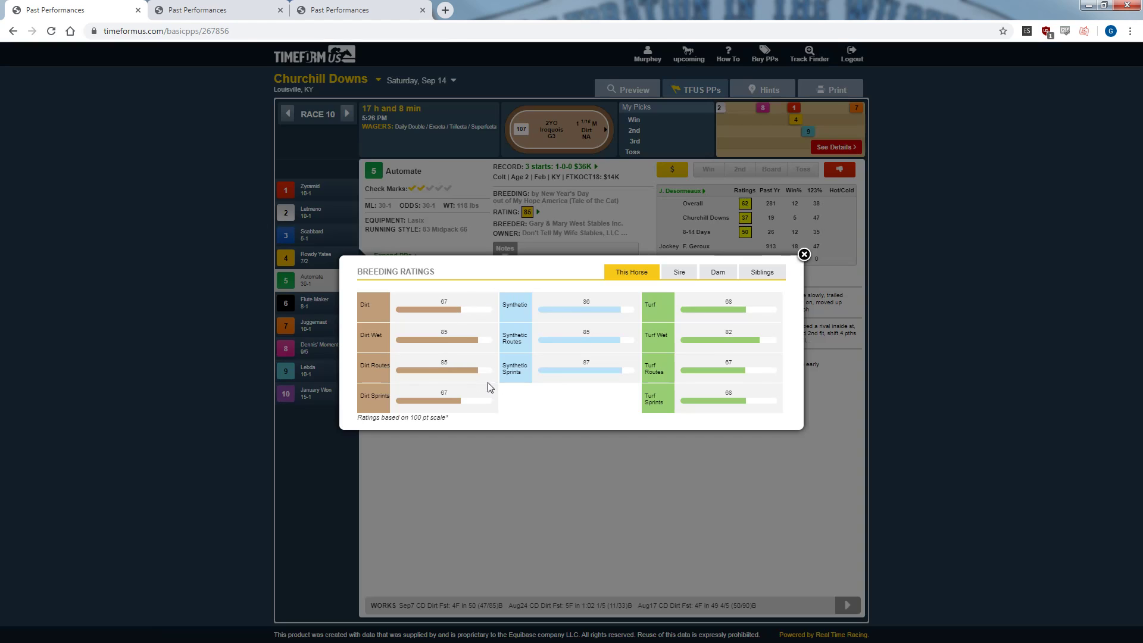
click(678, 272)
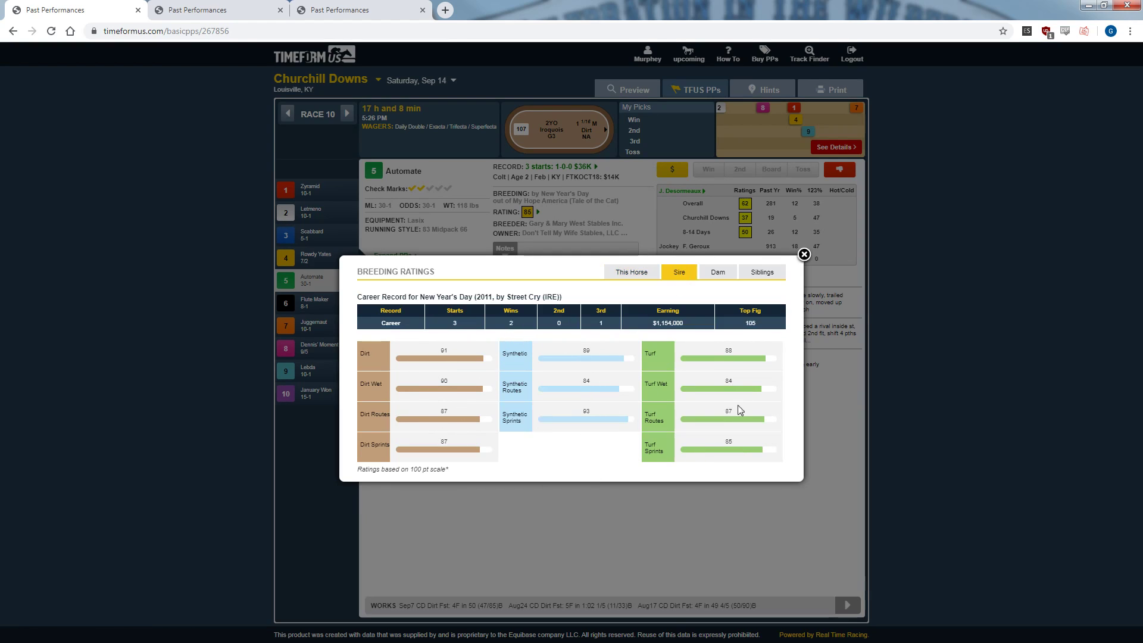
click(718, 272)
click(575, 381)
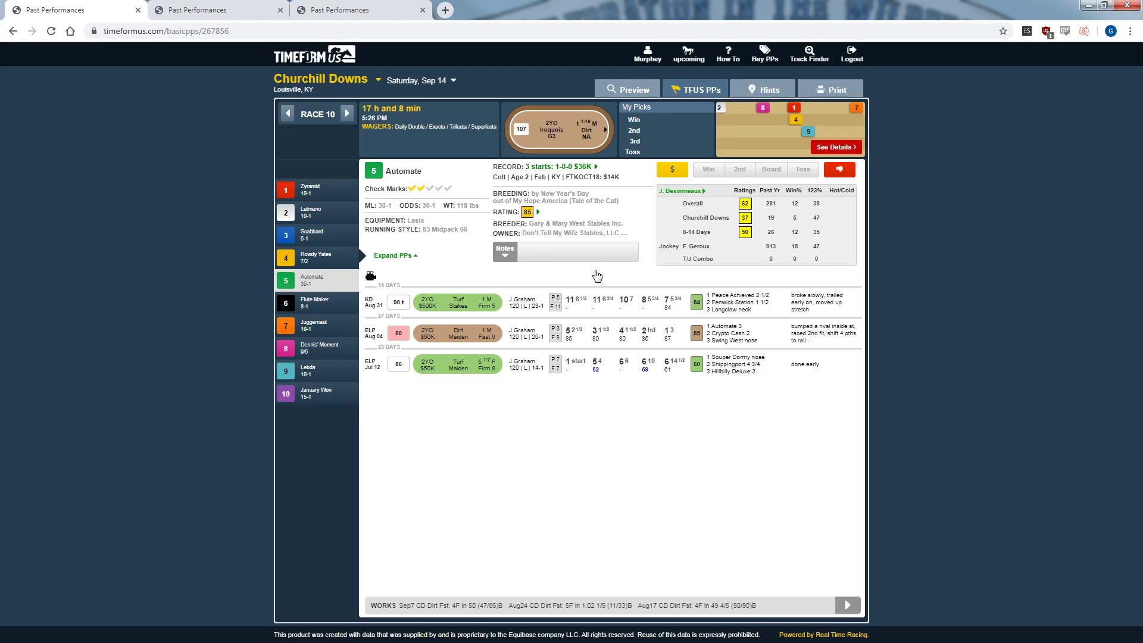
- View Flute Maker and check the breeding ratings for the dam and for the horse itself
click(317, 302)
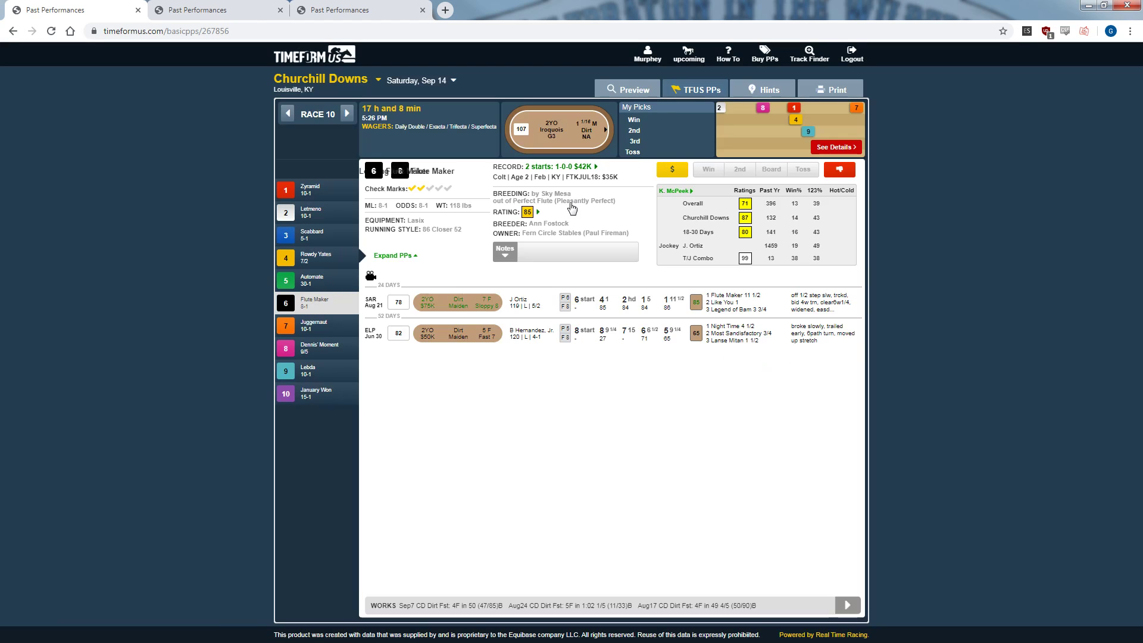
click(570, 204)
click(718, 272)
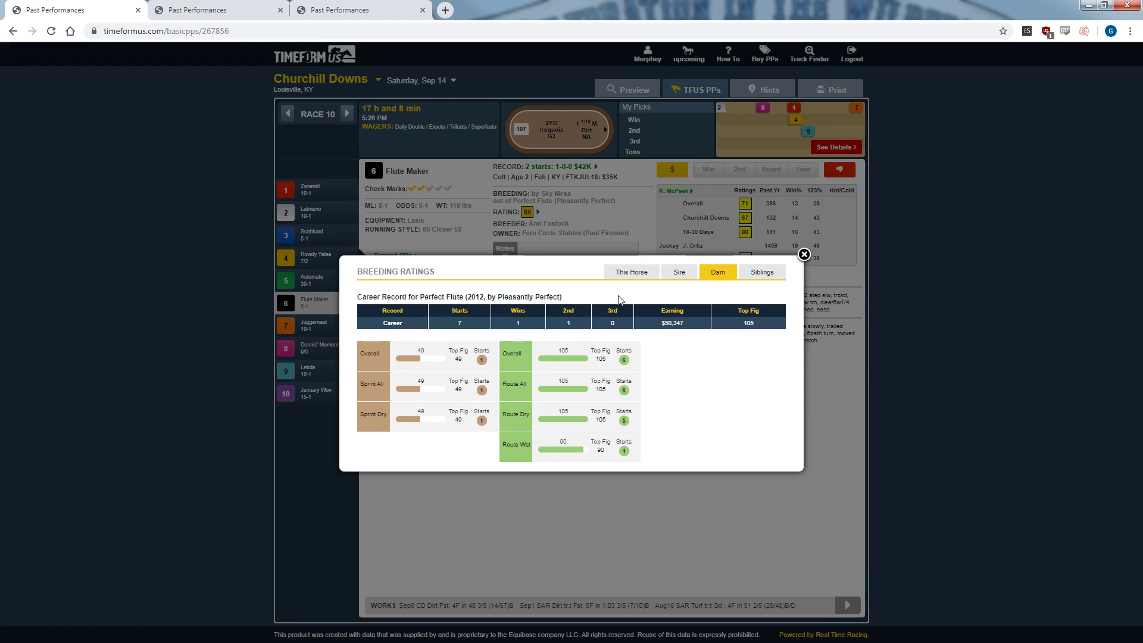
click(660, 273)
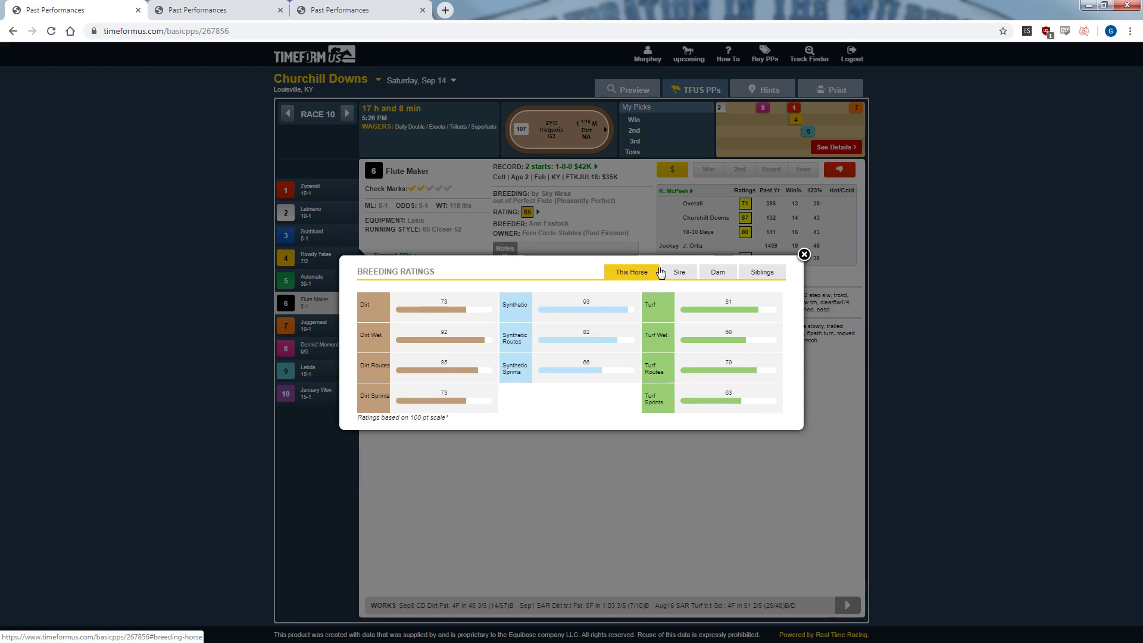
click(608, 226)
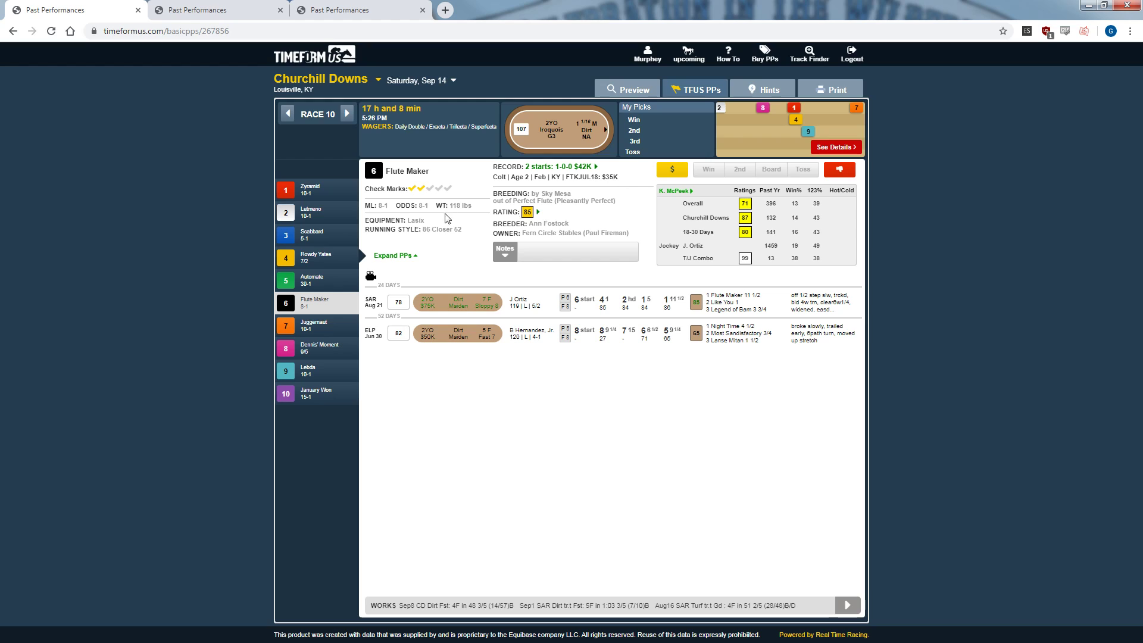
- Return to Zyramid's past performances and check the horse's own breeding ratings again
click(303, 198)
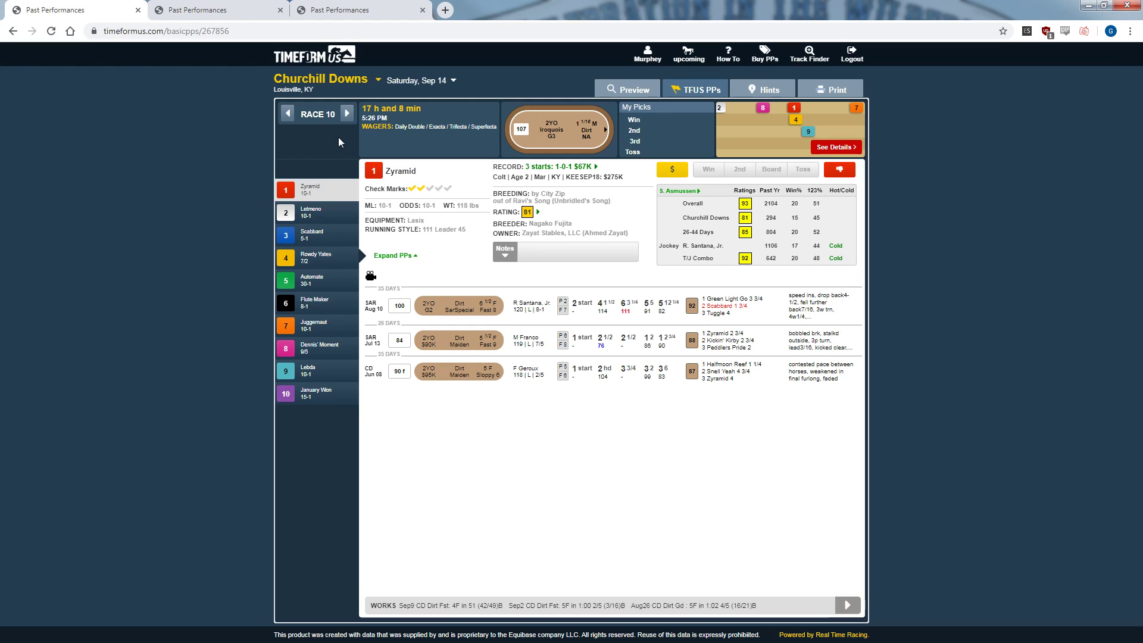
click(527, 212)
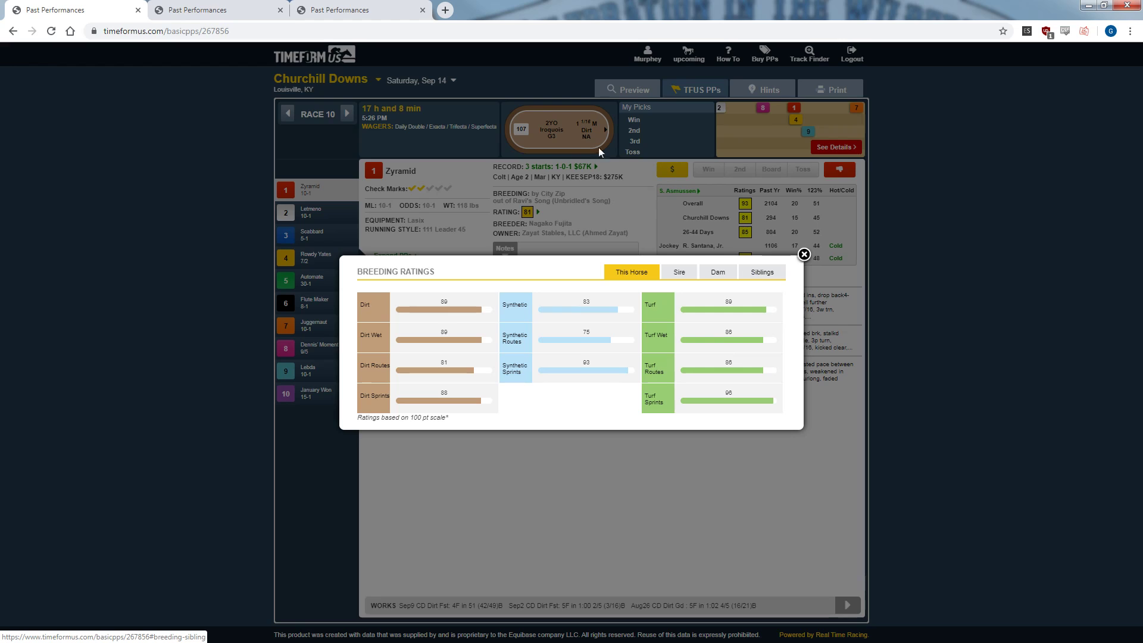
click(599, 148)
- Switch to the past performances for Churchill Downs Race 4, the maiden race for two-year-olds on dirt
click(318, 113)
scroll(365, 186, up, 2)
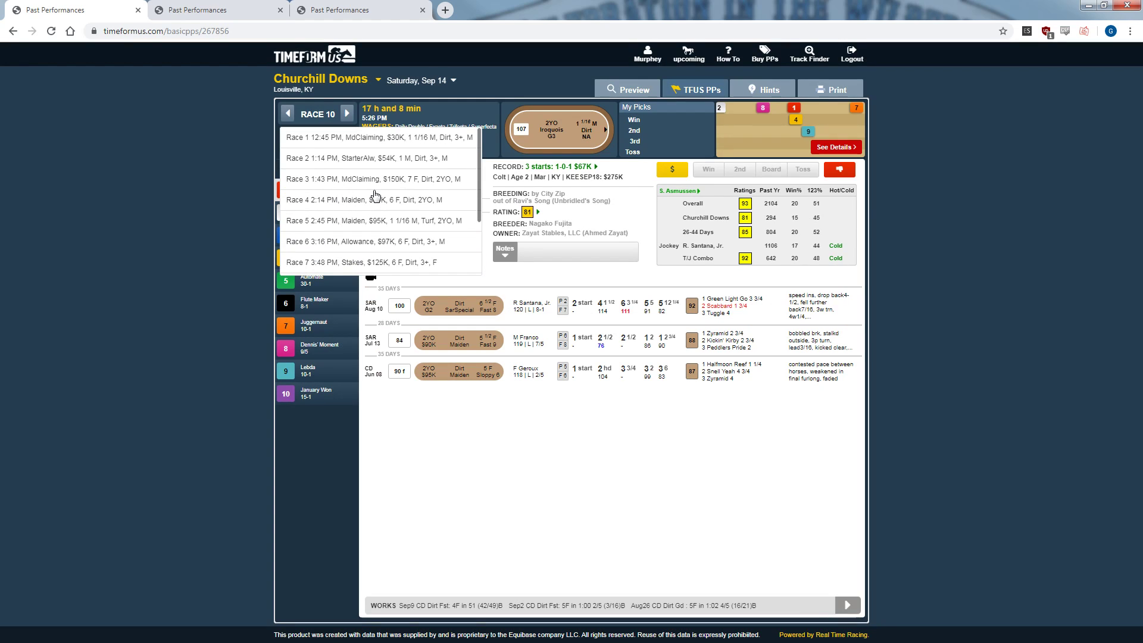
click(374, 201)
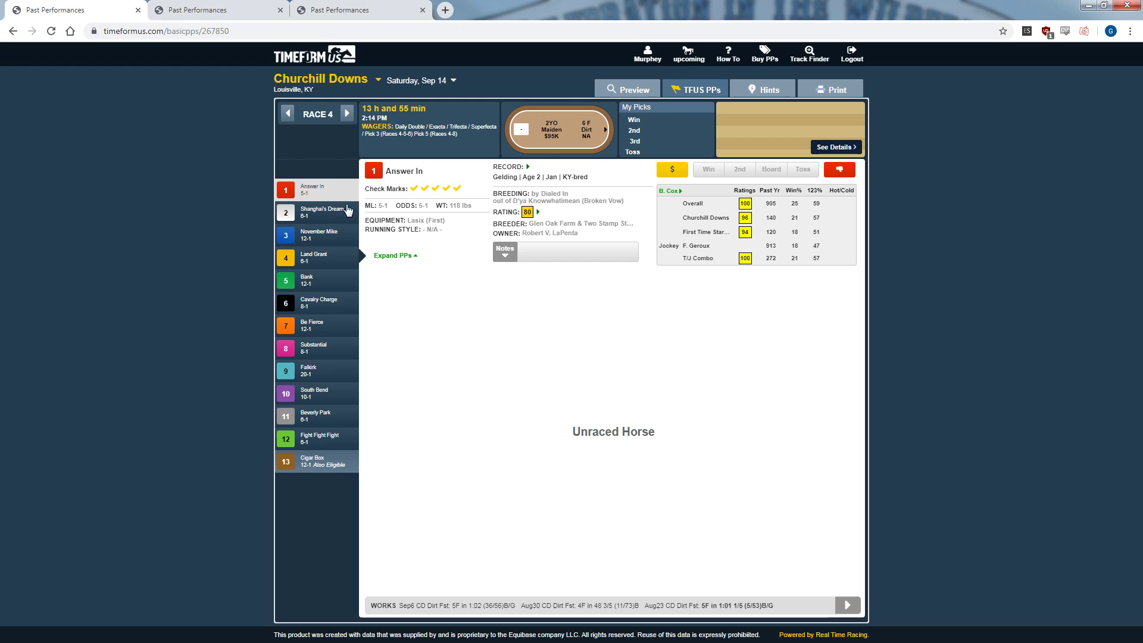
- Check Answer In's breeding ratings for the dam, the sire and the siblings
click(538, 212)
click(717, 275)
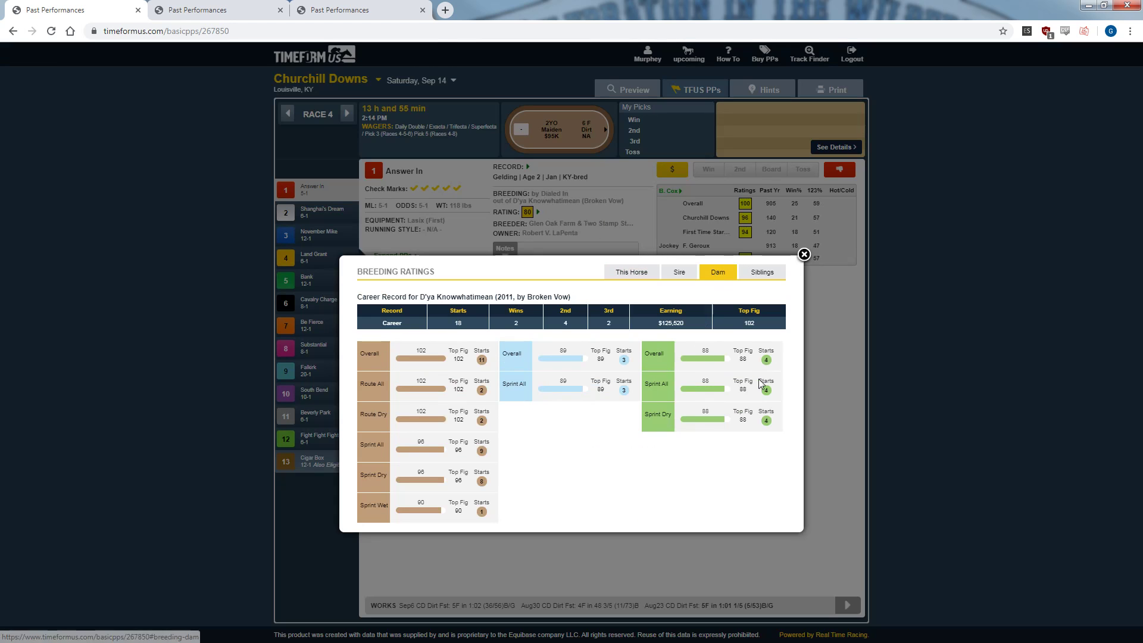
click(682, 254)
click(573, 202)
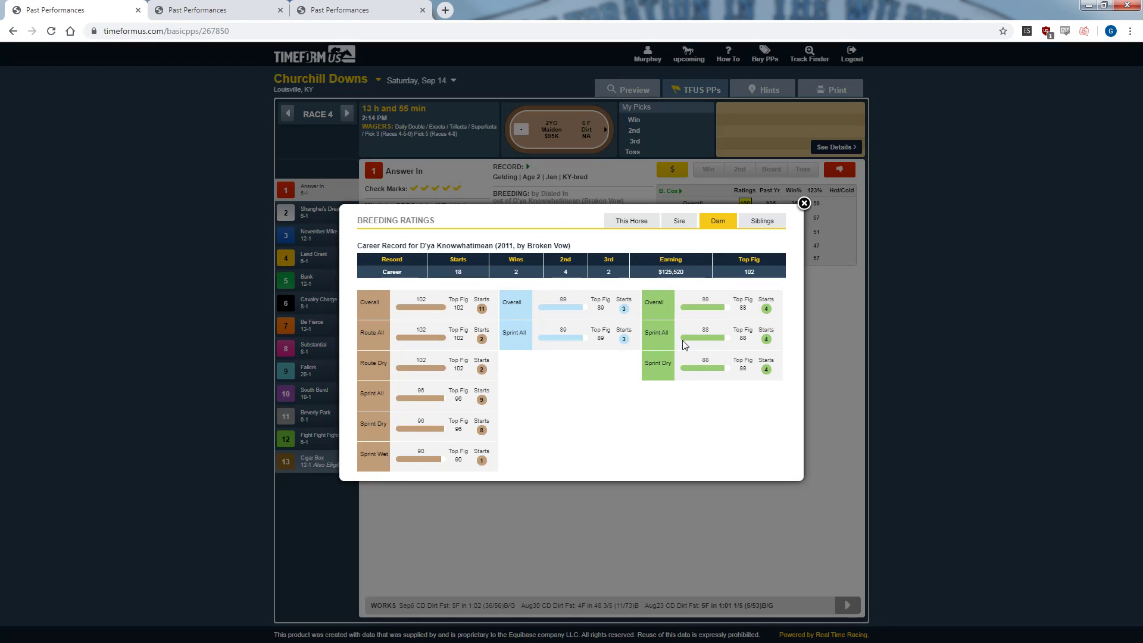
click(674, 223)
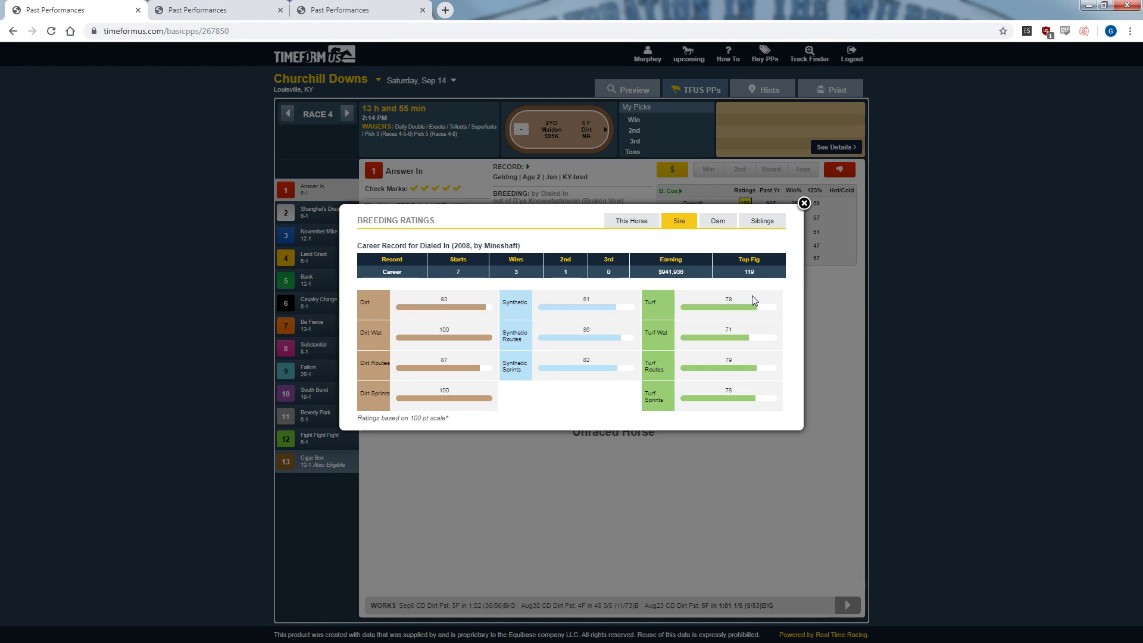
click(720, 223)
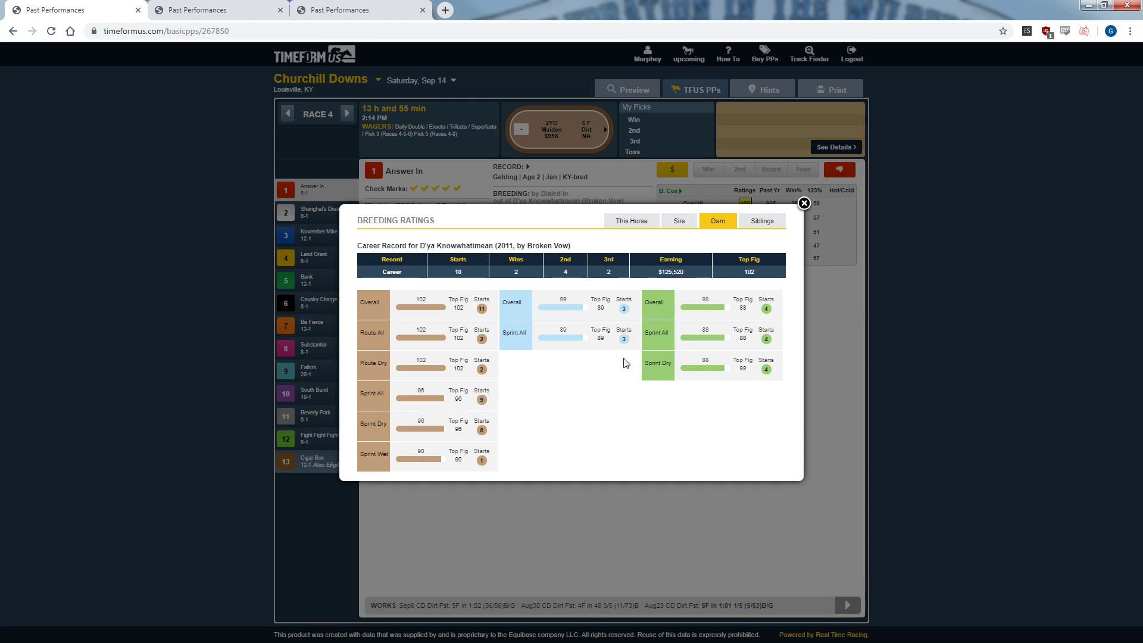
click(762, 223)
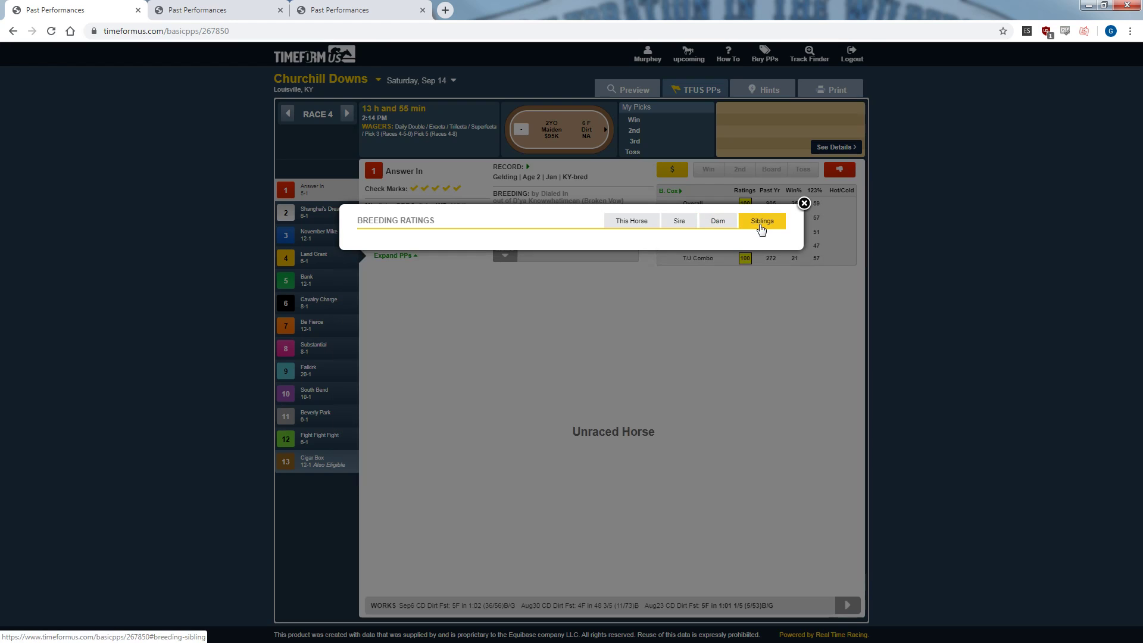
click(504, 189)
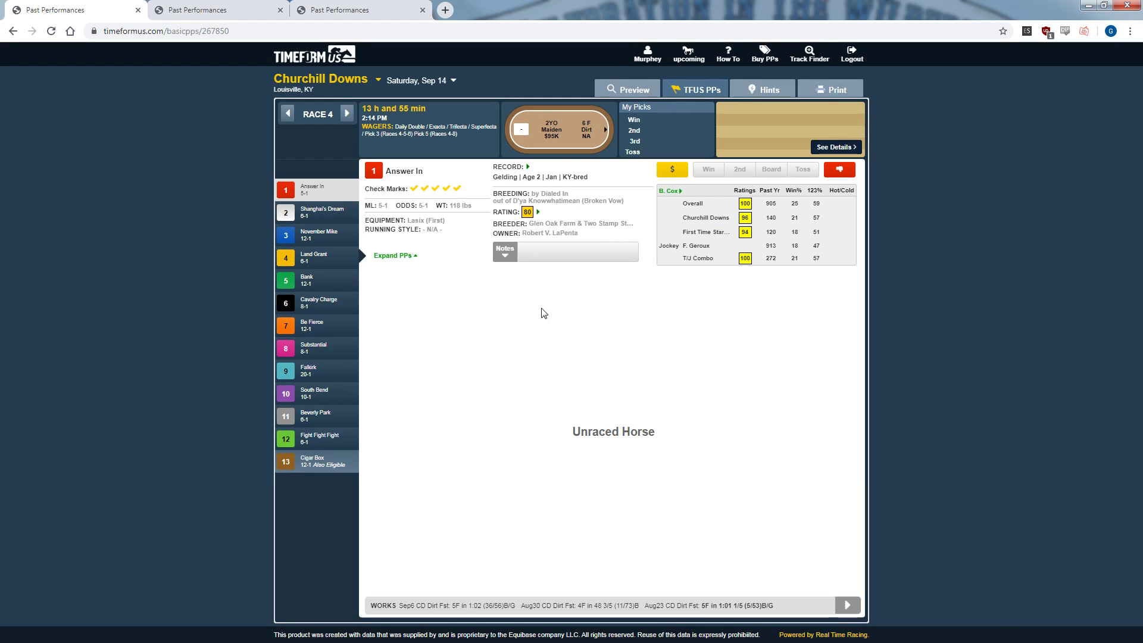
- View Shanghai's Dream and check the breeding ratings for the dam and the siblings, including Mischief Galore's career record
click(331, 218)
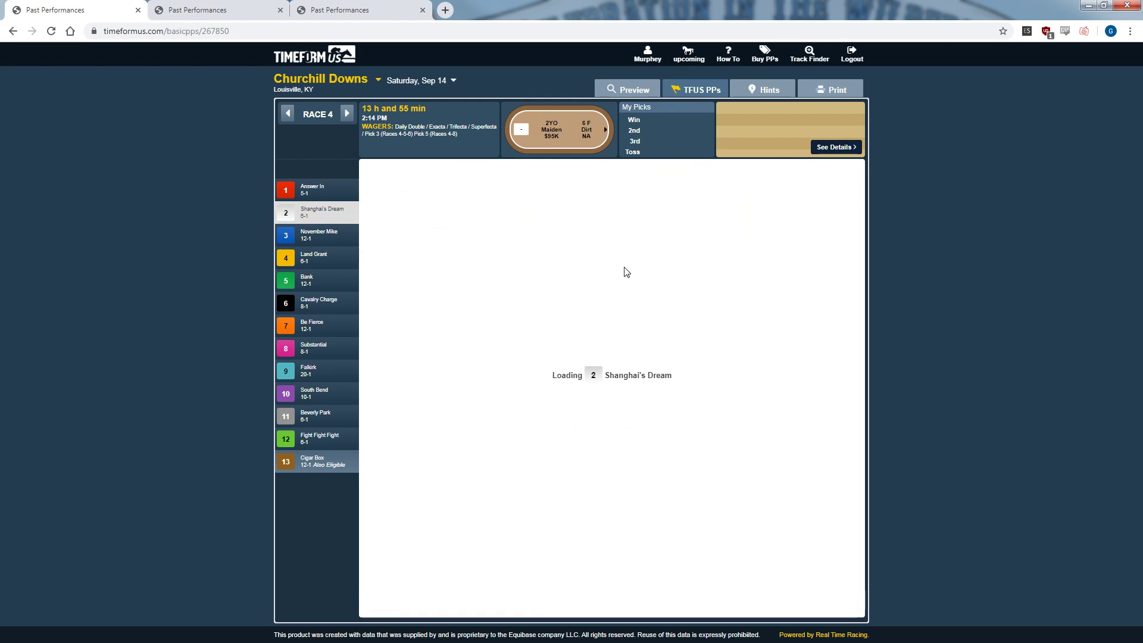
click(605, 209)
click(718, 271)
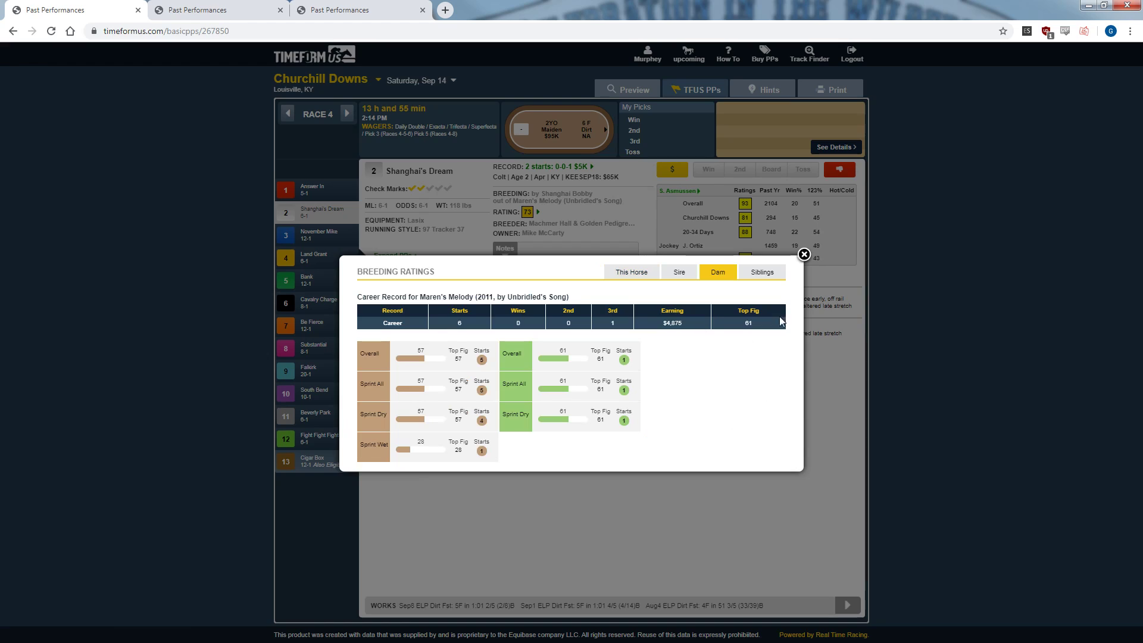
click(775, 276)
scroll(560, 390, down, 3)
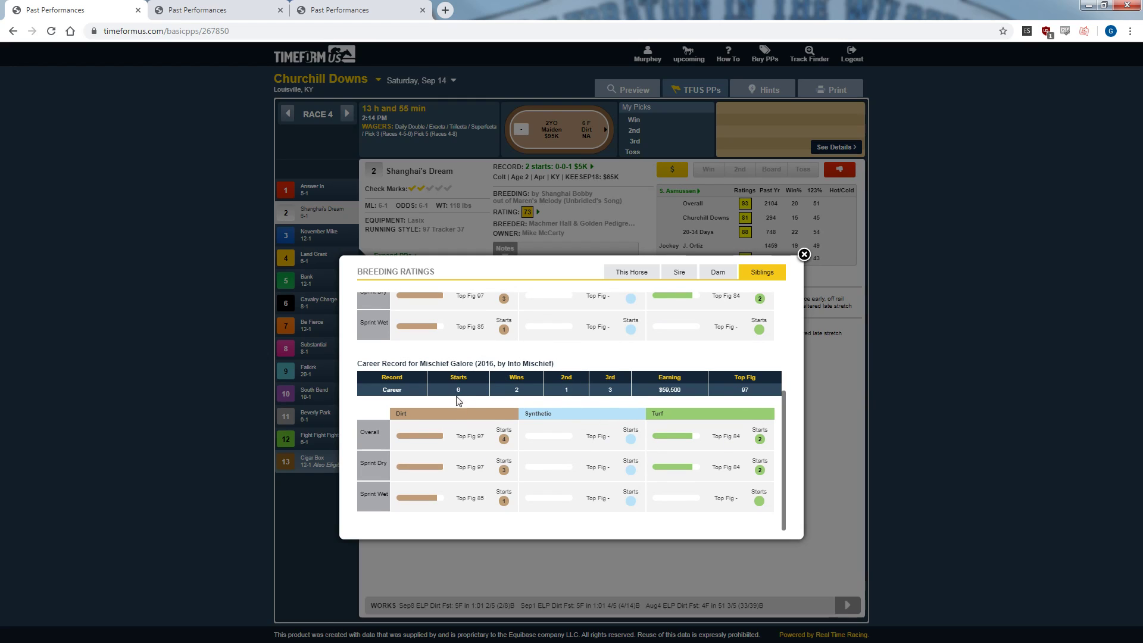
key(Escape)
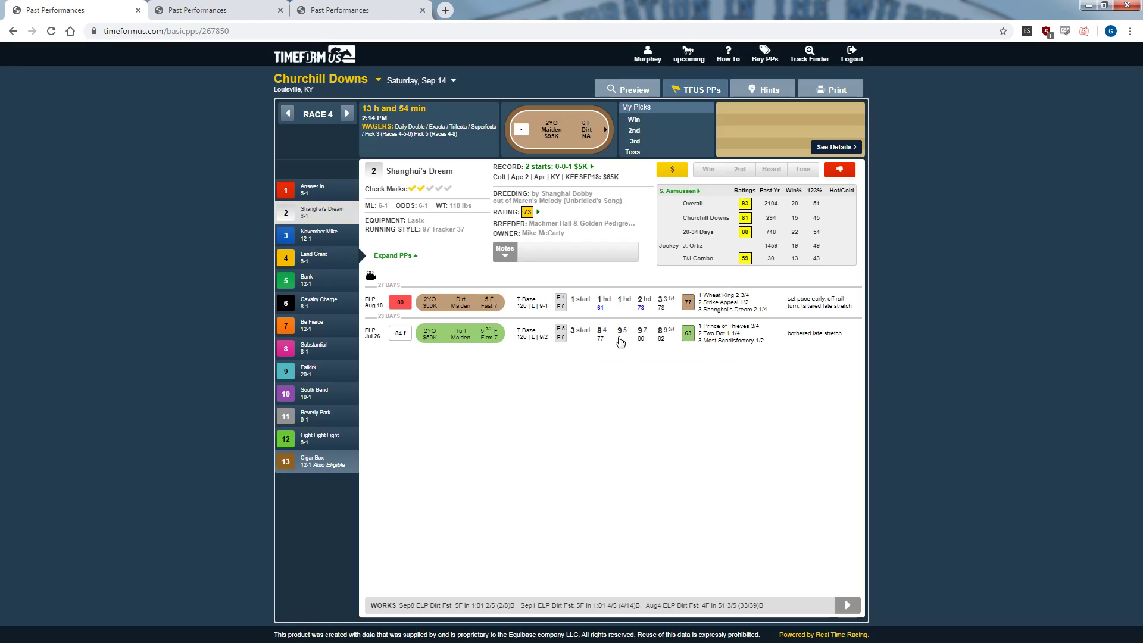
- View November Mike and check the breeding ratings for the dam and the siblings, reviewing the dam's record a second time
click(340, 244)
click(528, 212)
click(718, 272)
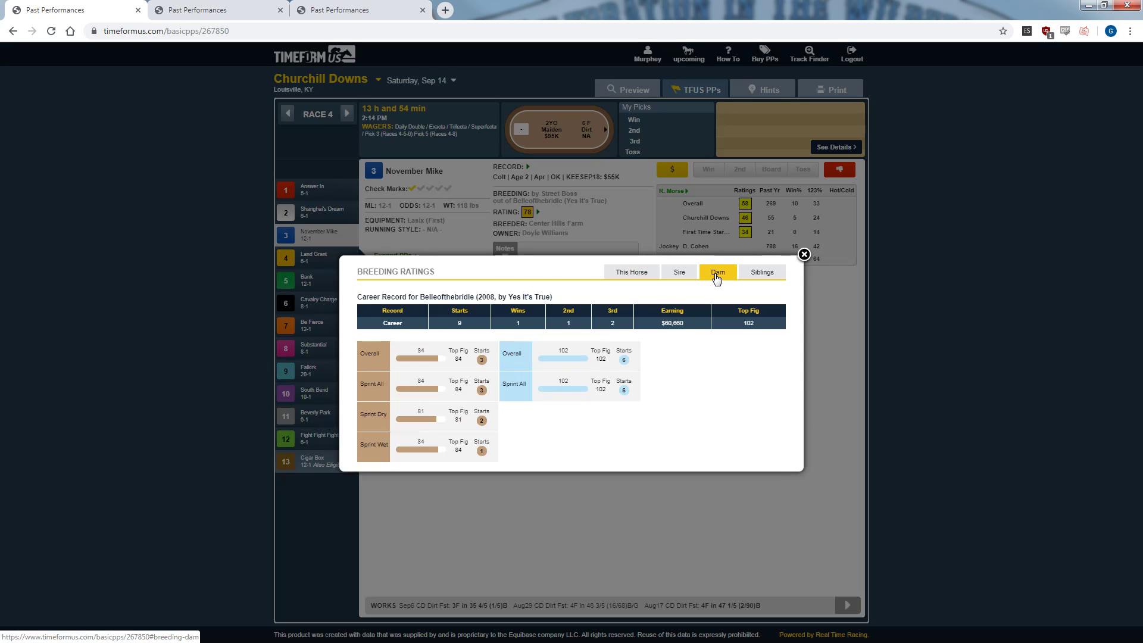
click(755, 274)
scroll(693, 393, down, 5)
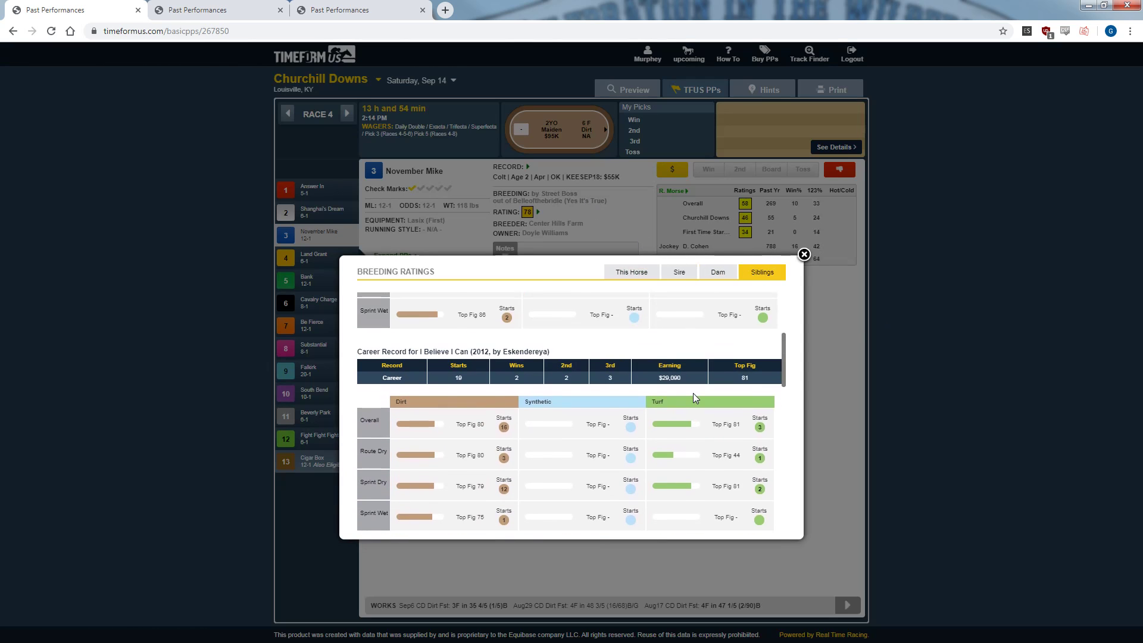
click(918, 340)
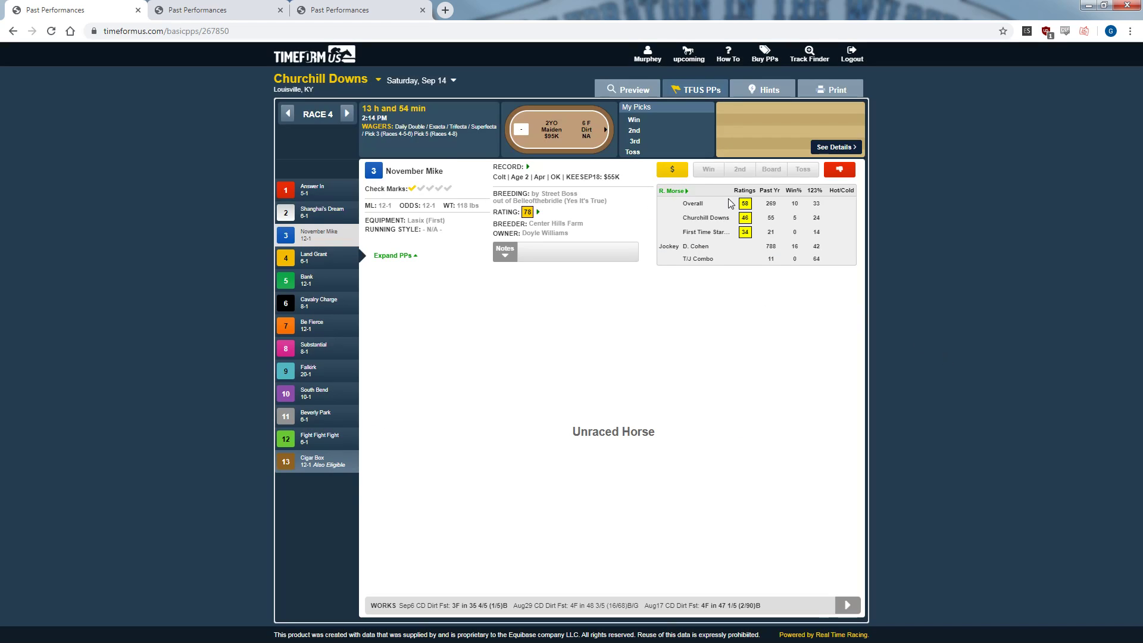
click(586, 204)
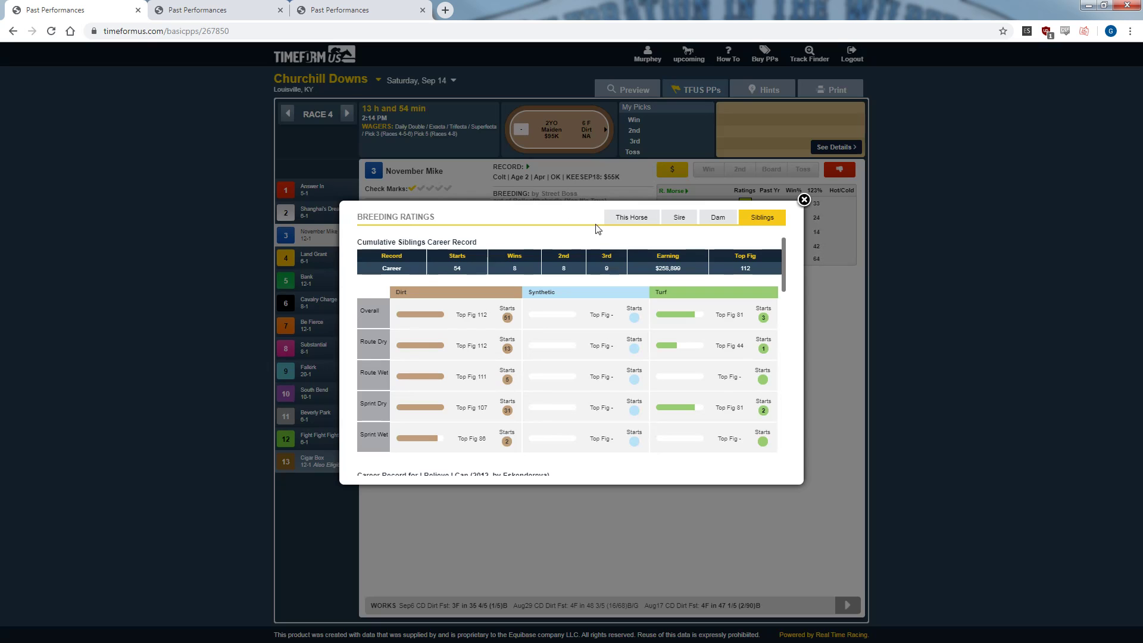
click(713, 221)
click(238, 289)
- View Land Grant and check the breeding ratings for the dam and the siblings
click(314, 257)
click(566, 201)
click(718, 272)
click(762, 272)
click(255, 292)
- View Bank and compare the breeding ratings for the dam with the siblings' cumulative career record
click(314, 279)
click(560, 203)
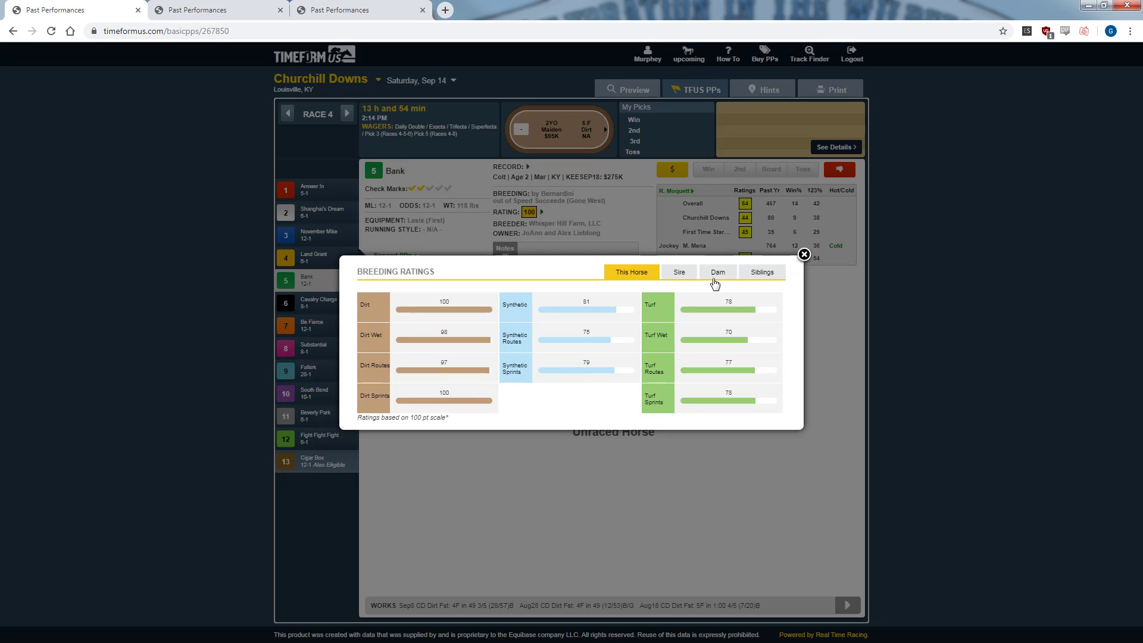
click(718, 272)
click(759, 272)
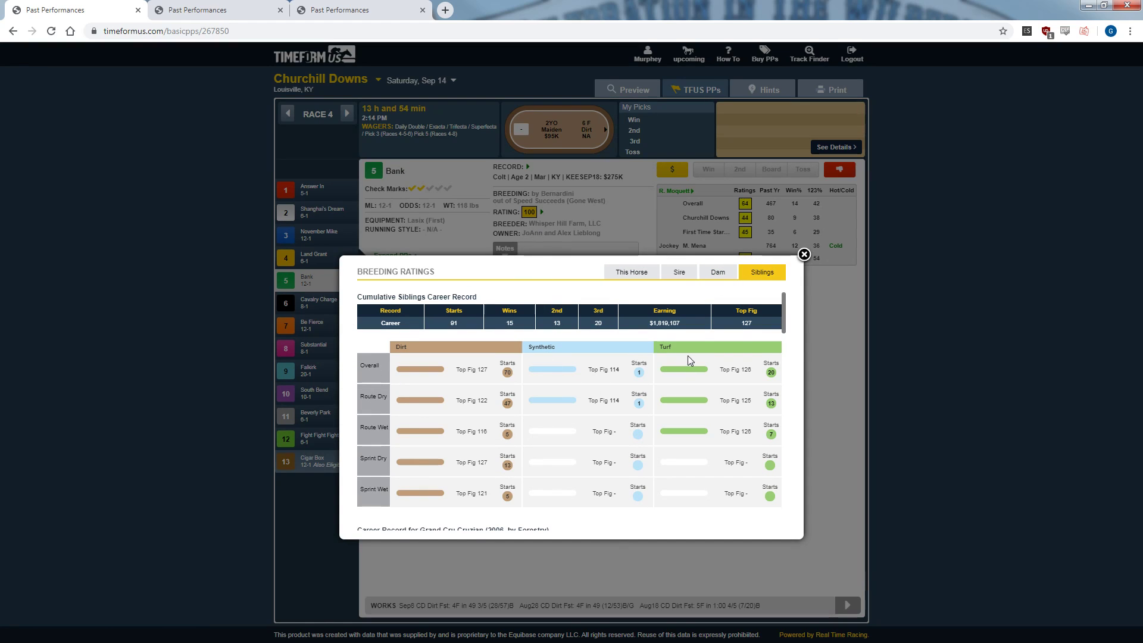
click(719, 272)
click(762, 272)
- Examine the individual career records of Bank's siblings, including Brilliant Speed, Souper Speedy and Mazeed, and close the breeding ratings
scroll(728, 357, down, 2)
scroll(708, 337, up, 2)
scroll(667, 363, down, 6)
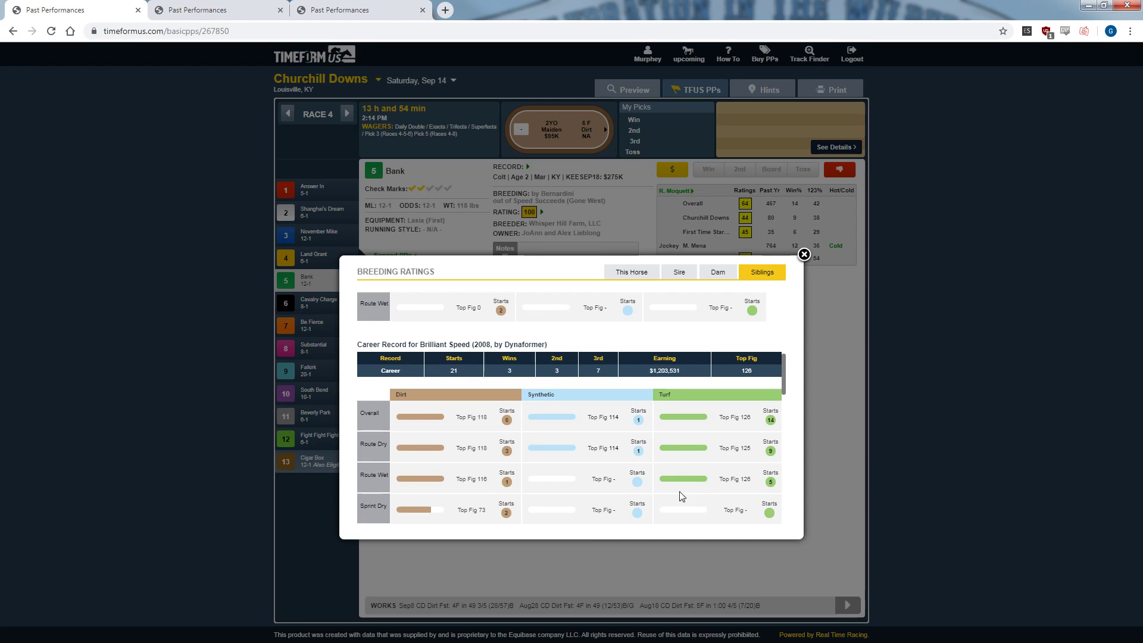
scroll(690, 473, down, 6)
scroll(703, 464, up, 2)
scroll(643, 358, up, 1)
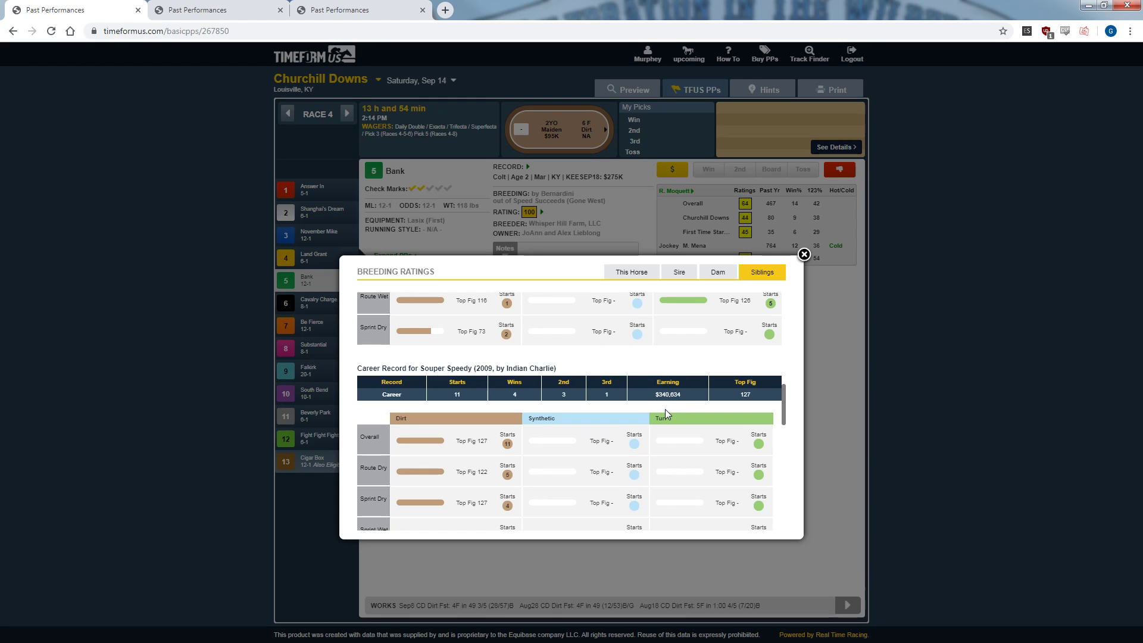
scroll(666, 409, down, 10)
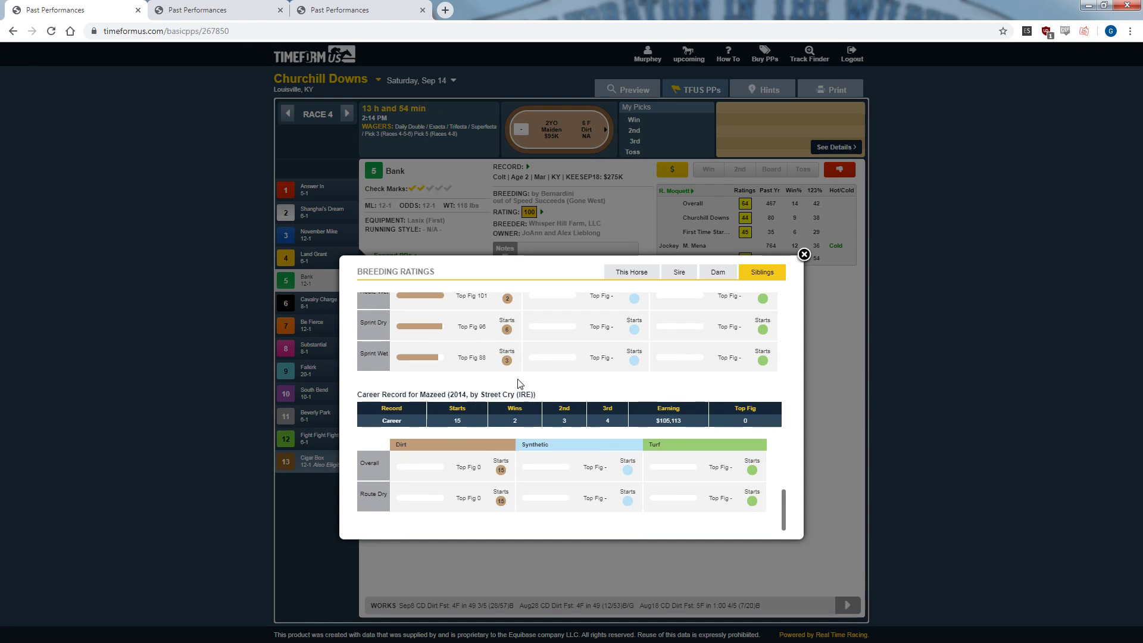
scroll(524, 393, up, 1)
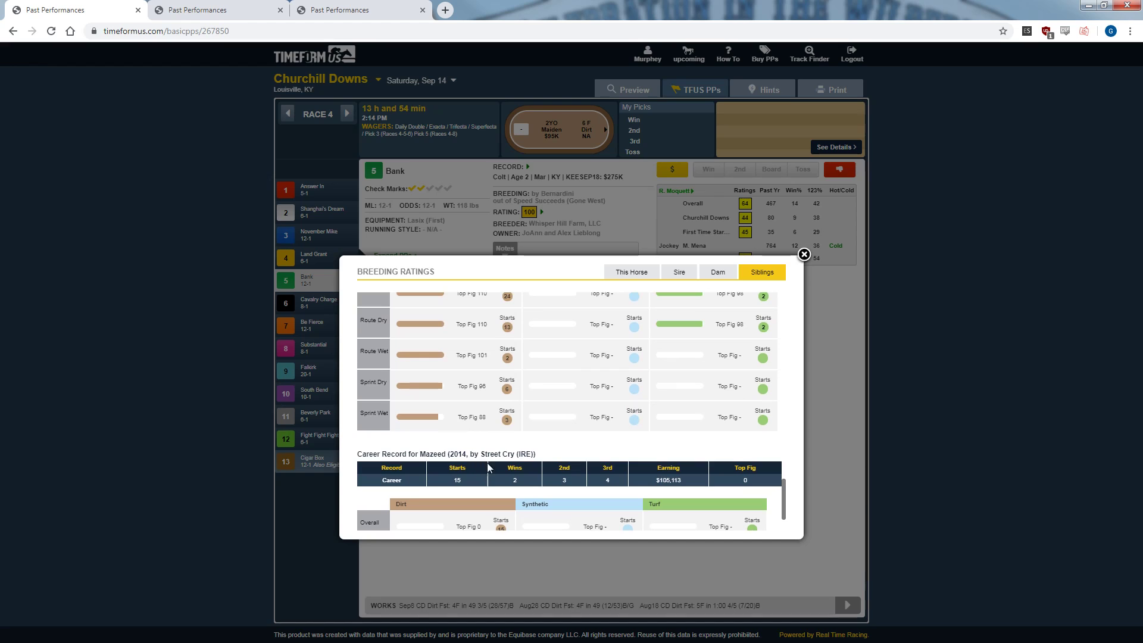
scroll(523, 466, up, 4)
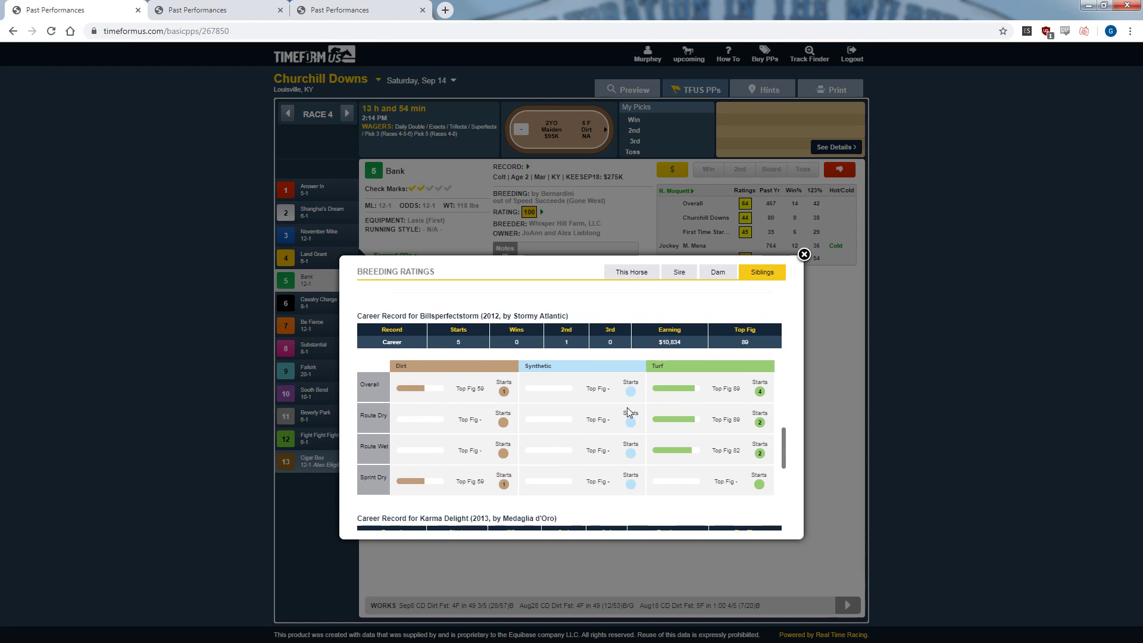
scroll(612, 416, up, 3)
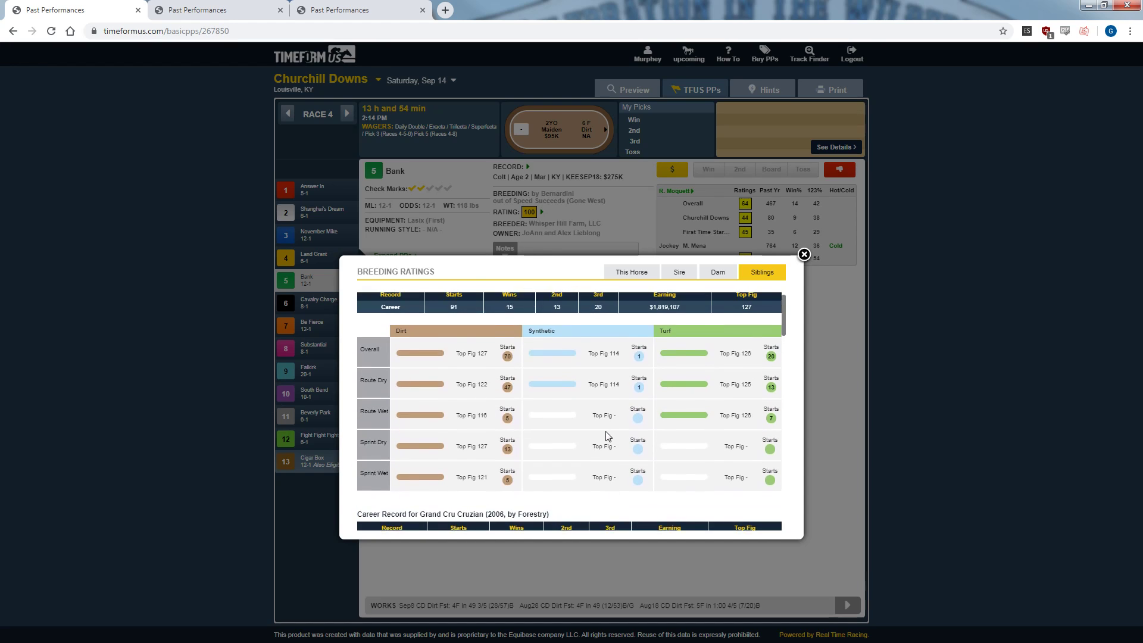
click(903, 375)
- View Cavalry Charge and check the breeding ratings for the dam and the siblings
click(298, 304)
click(579, 199)
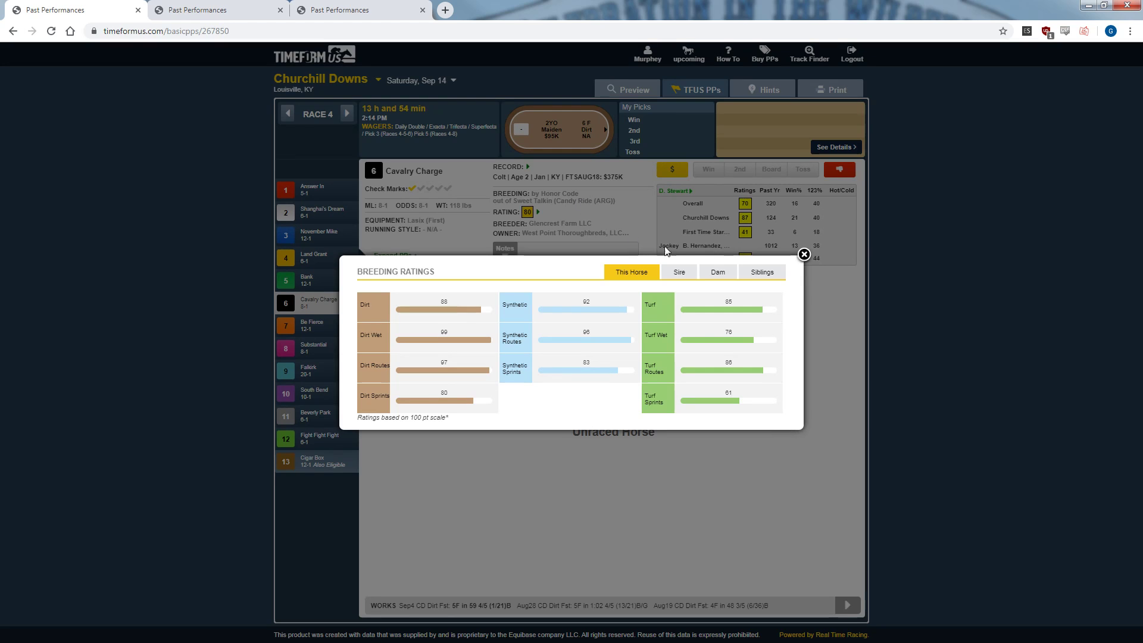
click(729, 275)
click(762, 272)
click(573, 317)
- View Be Fierce and compare the breeding ratings for the dam Lady Belsara and the sire Into Mischief
click(311, 326)
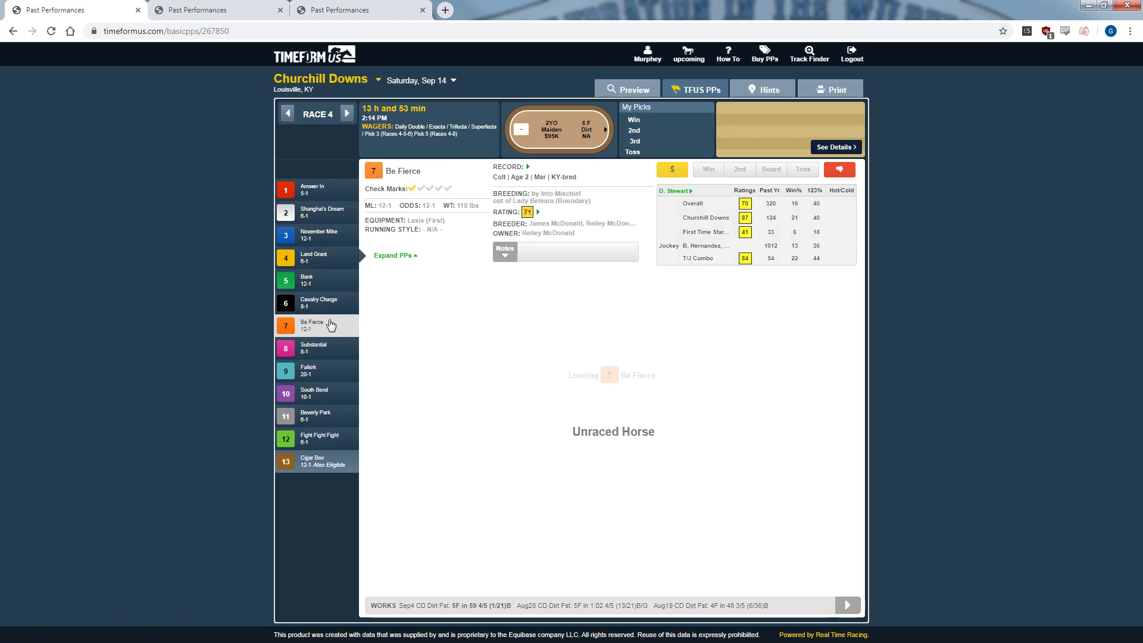
click(567, 205)
click(716, 274)
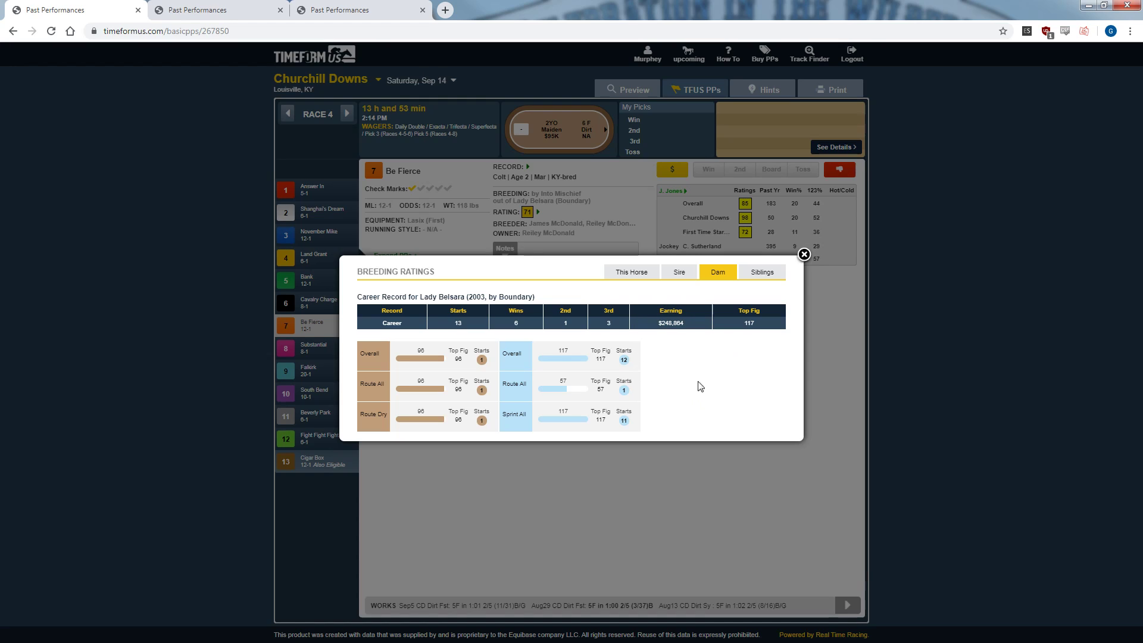
click(675, 276)
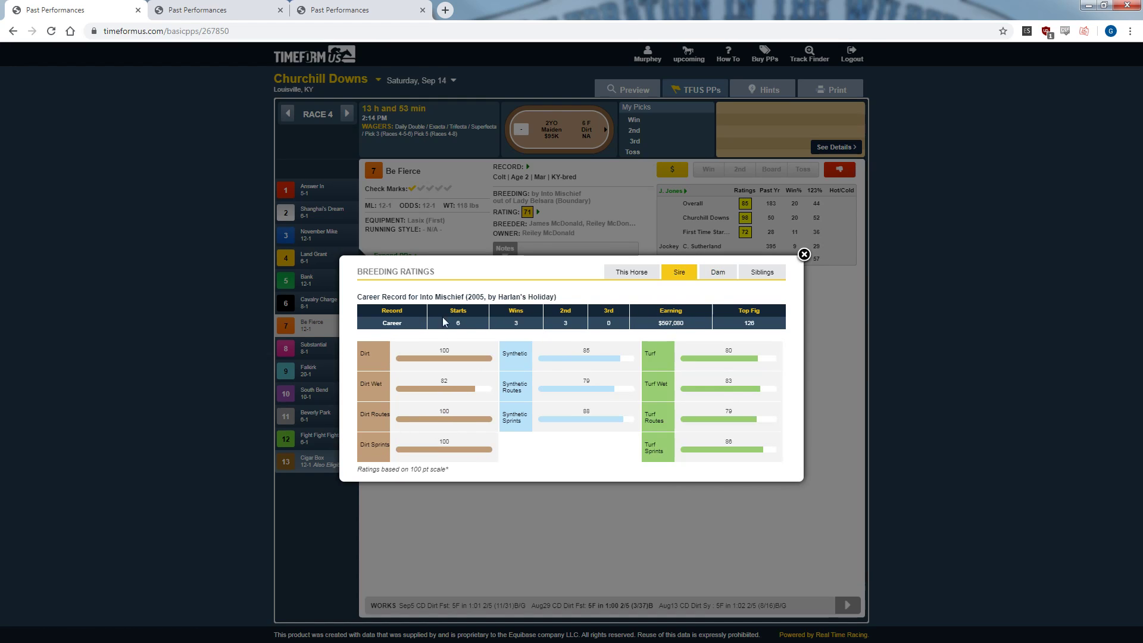
click(717, 273)
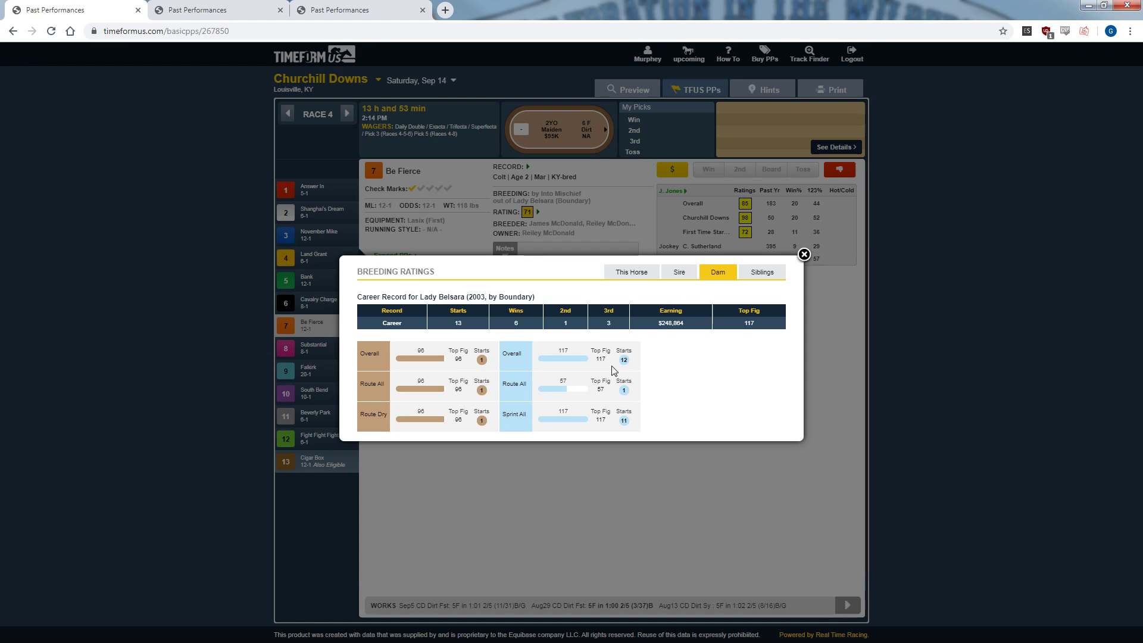
- Review the career records of Be Fierce's siblings, including Velvet Glove and Incorrigible
click(763, 275)
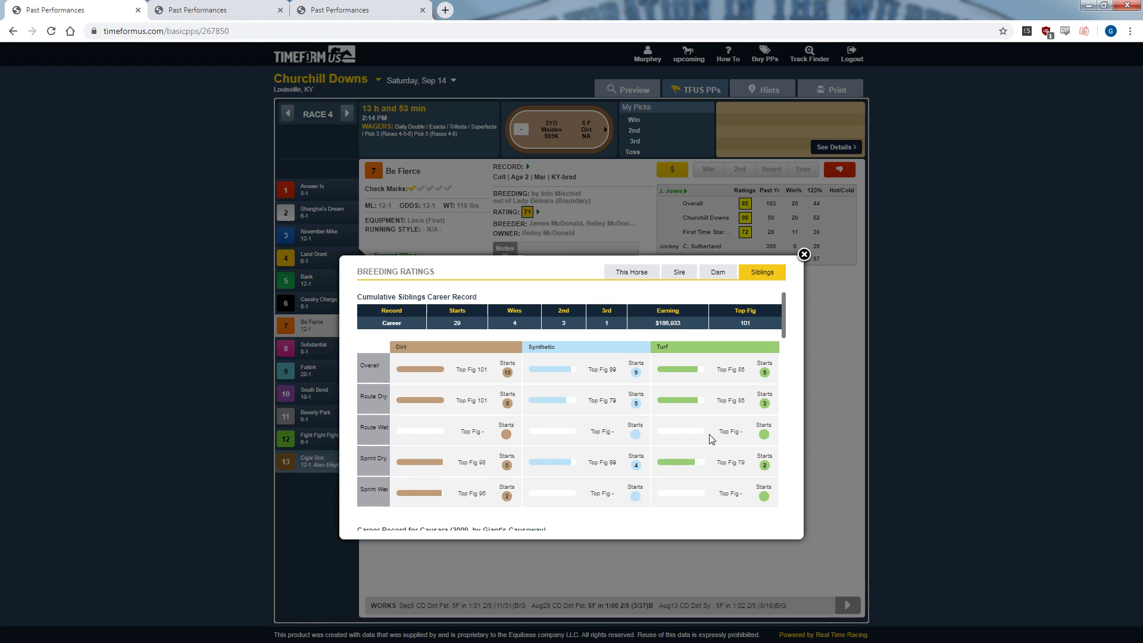
scroll(712, 438, down, 8)
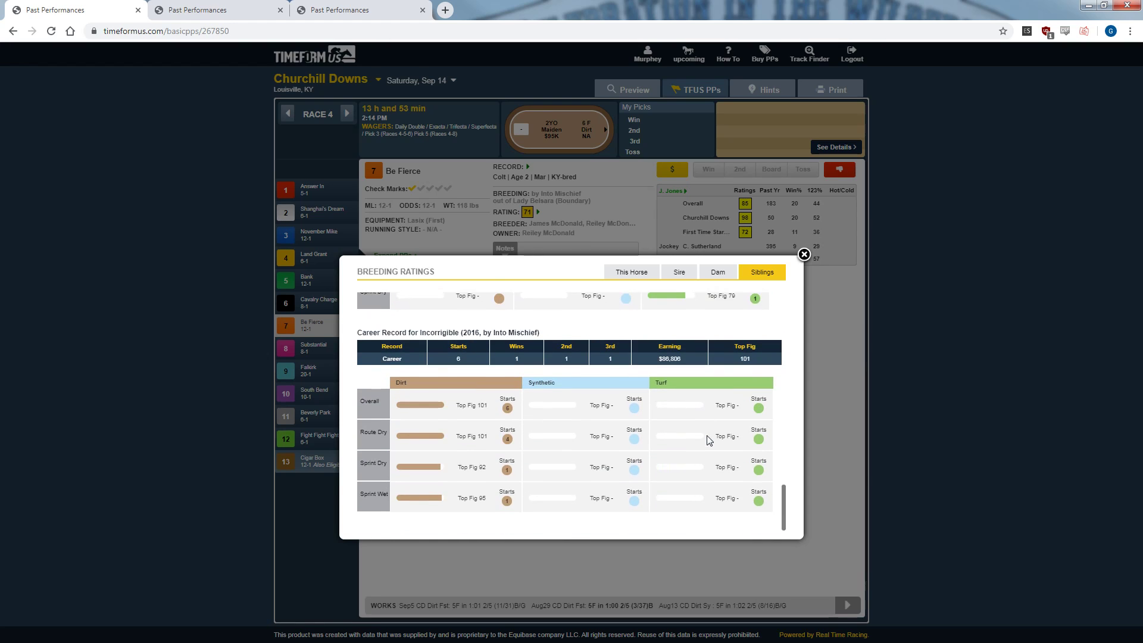
scroll(702, 459, up, 3)
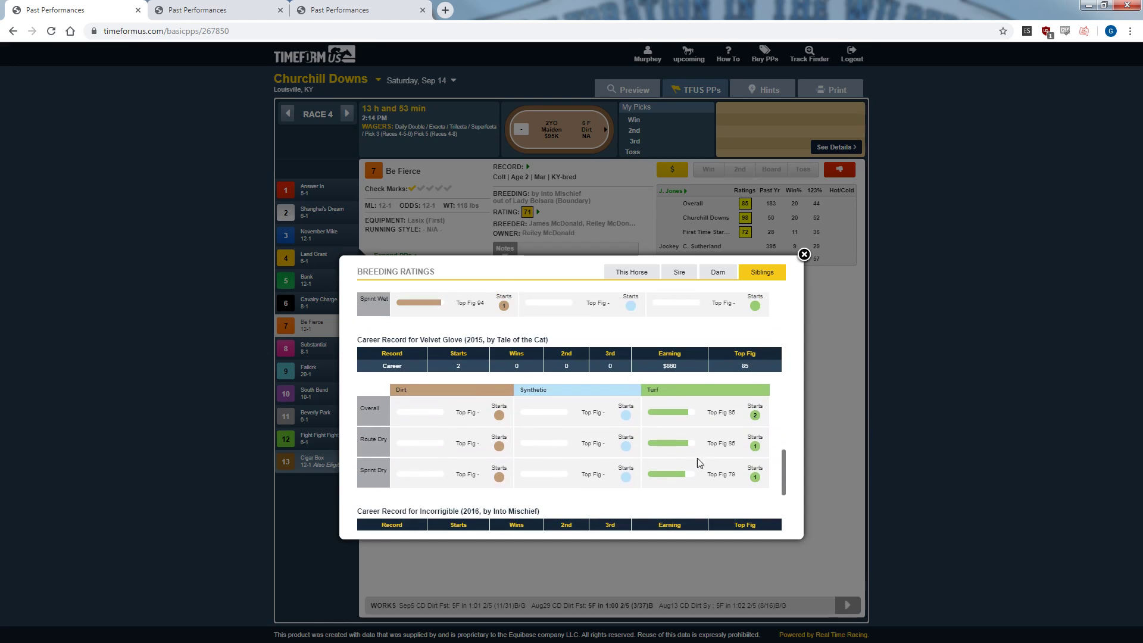
scroll(700, 463, down, 3)
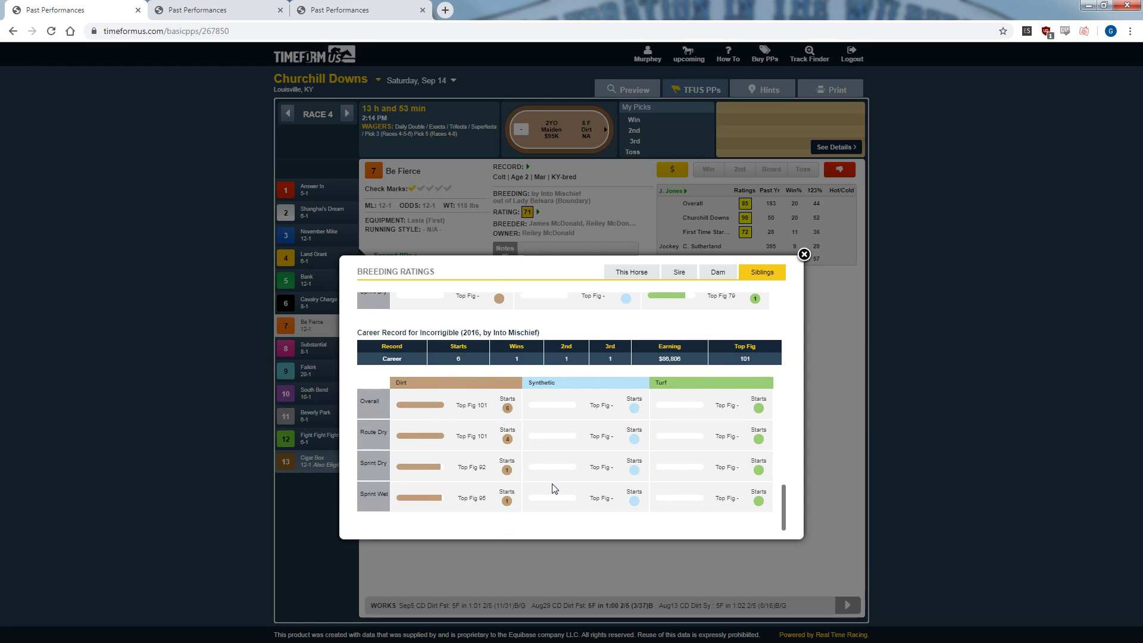
scroll(554, 488, up, 1)
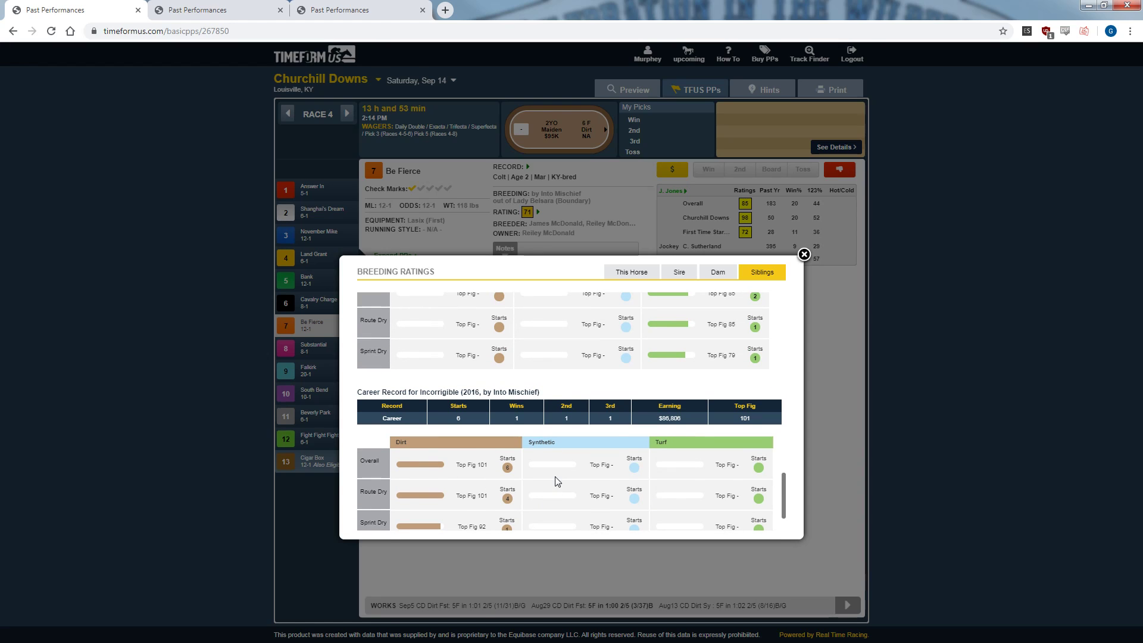
scroll(566, 476, up, 1)
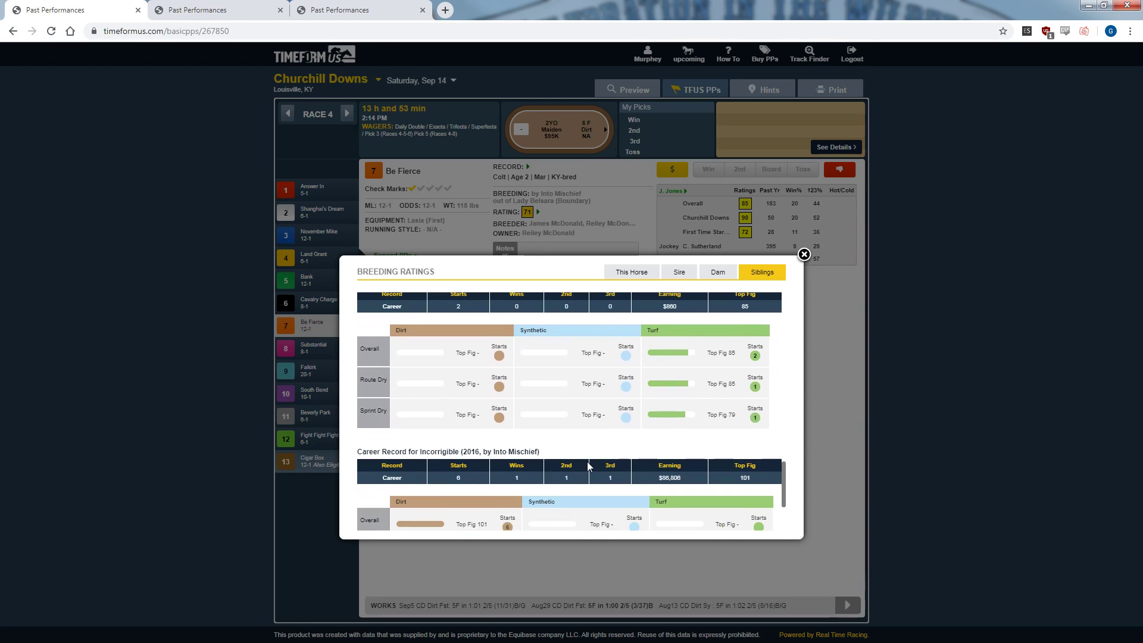
- Review the career records of Be Fierce's siblings Noelle's Mischief, Bourbon and Ginger, and Prayer Bell, and close the breeding ratings
scroll(588, 464, up, 6)
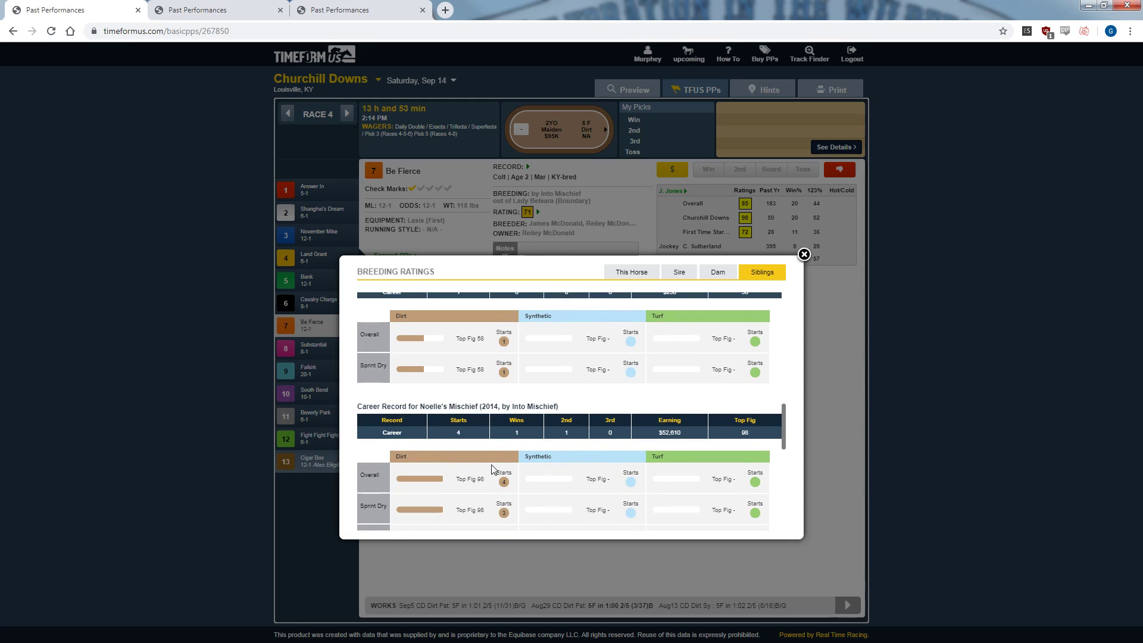
scroll(492, 469, up, 1)
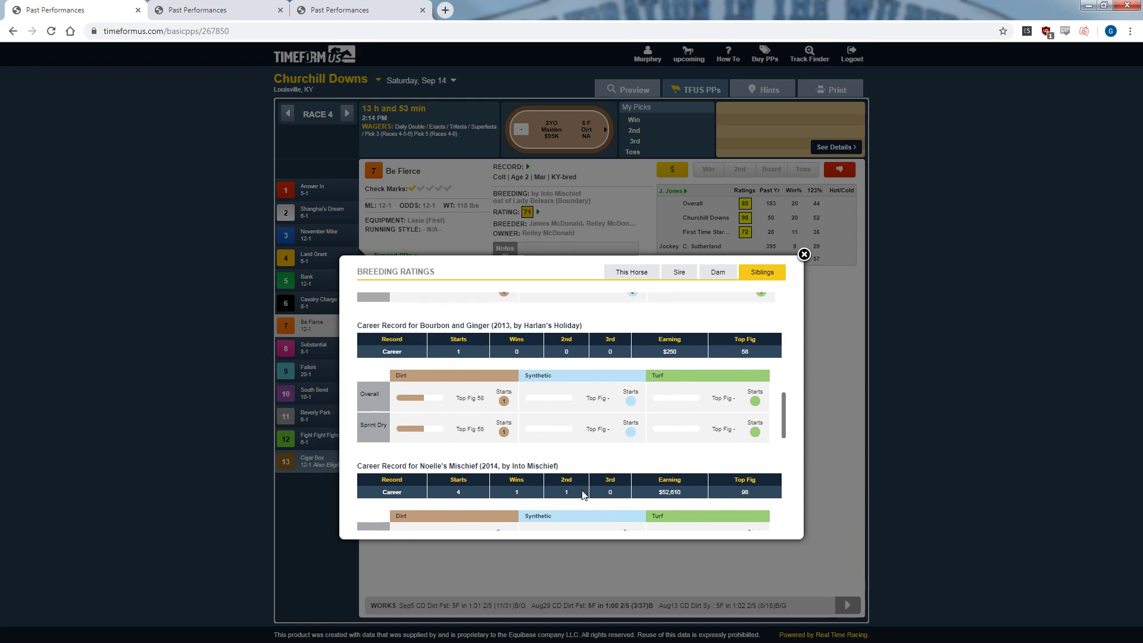
scroll(616, 495, down, 1)
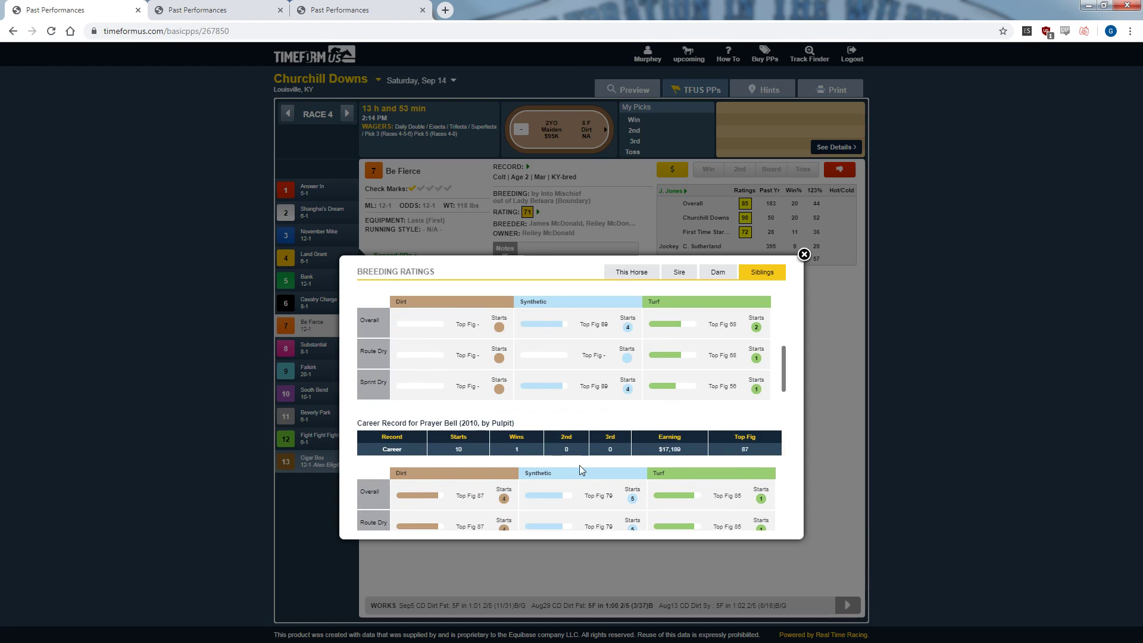
click(244, 369)
- View Substantial and check the breeding ratings for the dam Miss Euphoria
click(310, 349)
click(581, 198)
click(718, 272)
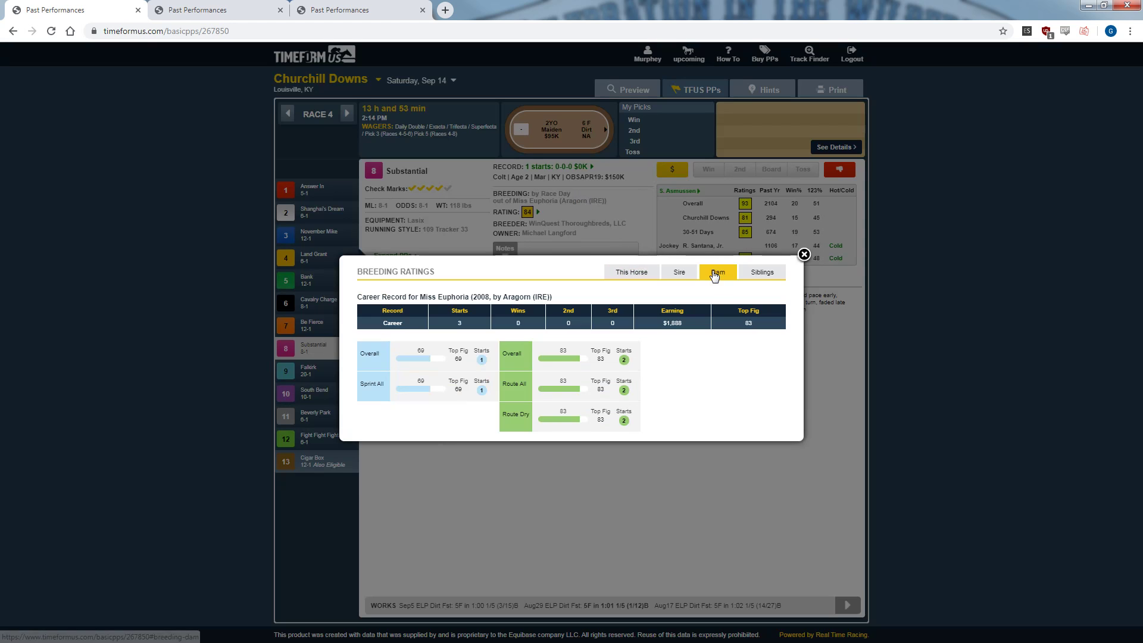
- View Falkirk, compare the dam and sire breeding ratings, and read the siblings' career records through Myositis Dan and Princess Areni
click(310, 369)
click(571, 197)
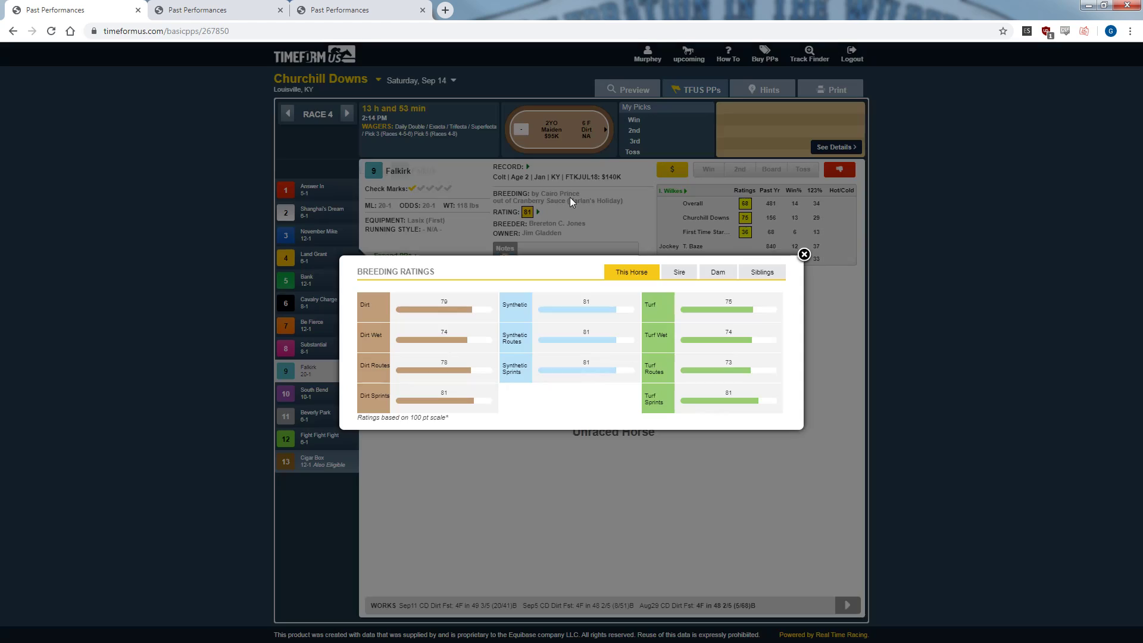
click(718, 273)
click(679, 273)
click(763, 272)
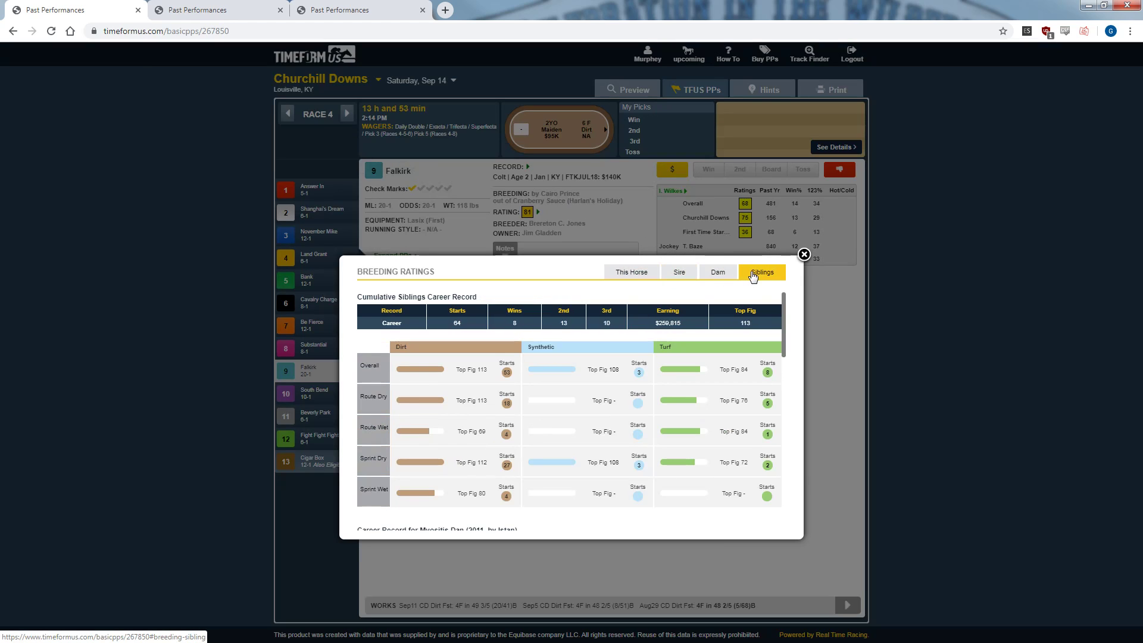
scroll(701, 462, down, 3)
scroll(699, 463, down, 1)
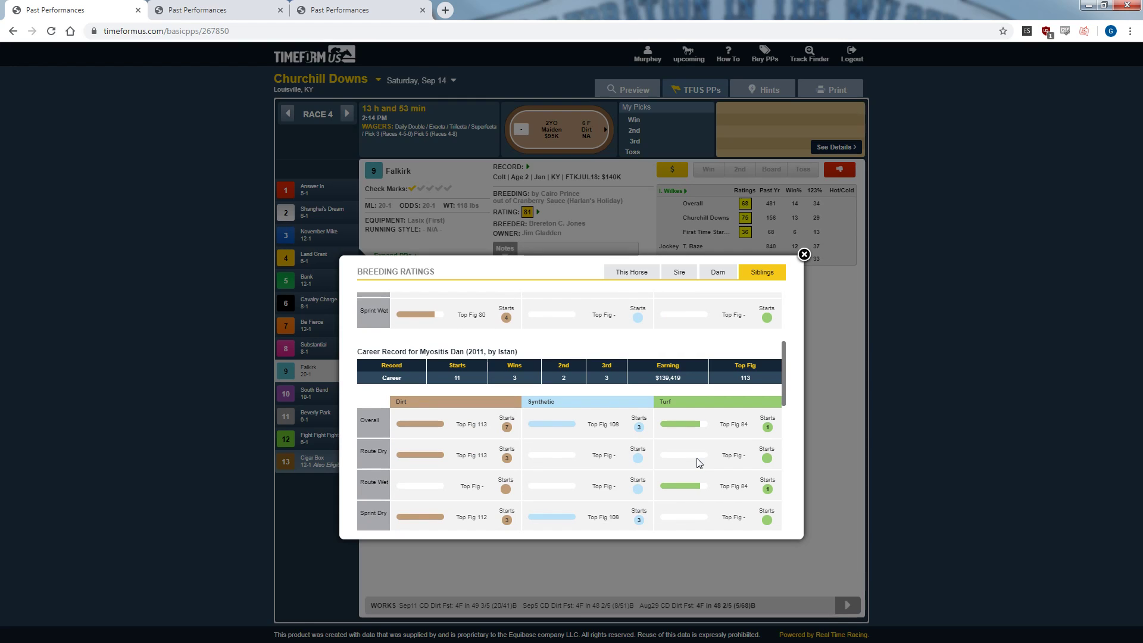
scroll(699, 463, down, 5)
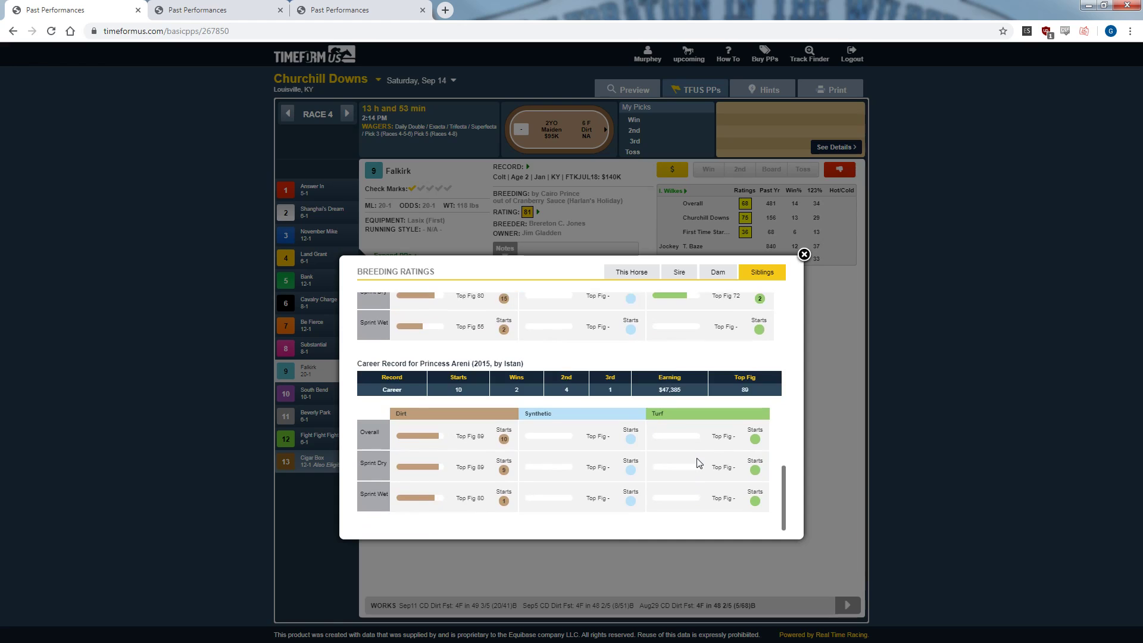
- View South Bend and check the breeding ratings for the siblings and the dam Sandra's Rose
click(314, 393)
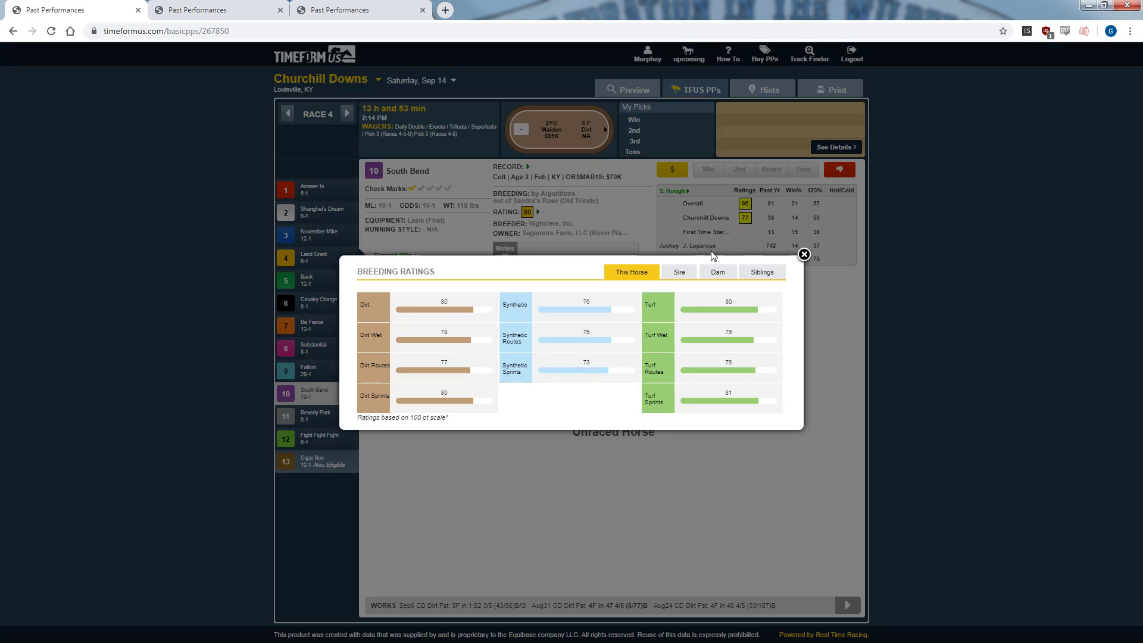
click(726, 275)
click(764, 274)
click(720, 274)
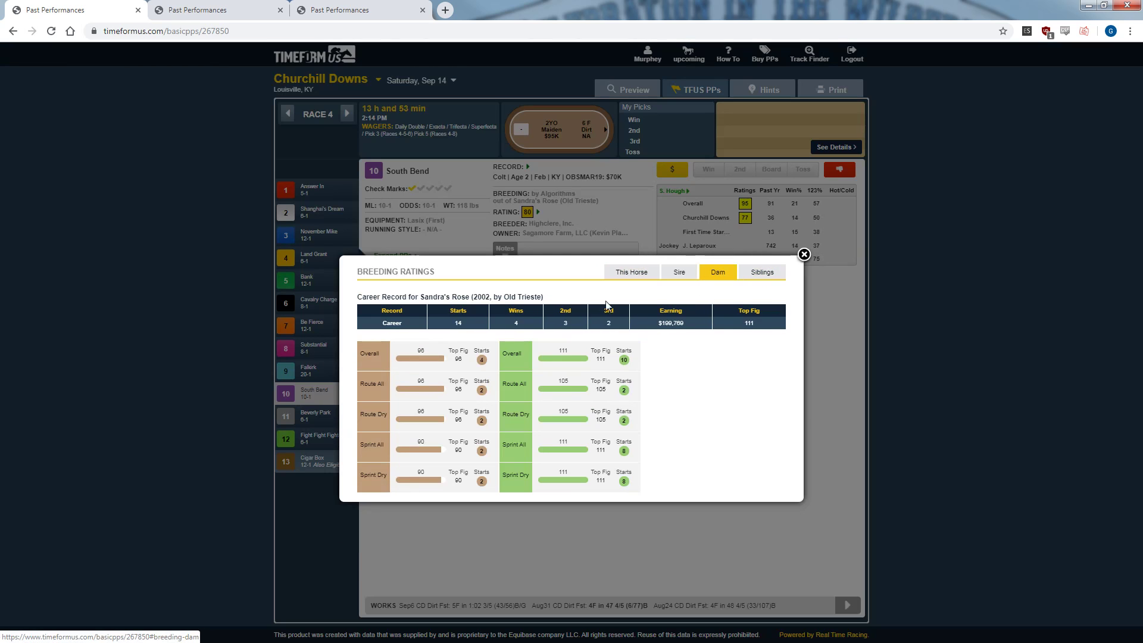
- View Beverly Park, check the breeding ratings for the dam Madeira Park and the siblings, and close them
click(295, 405)
click(724, 274)
click(758, 274)
click(718, 272)
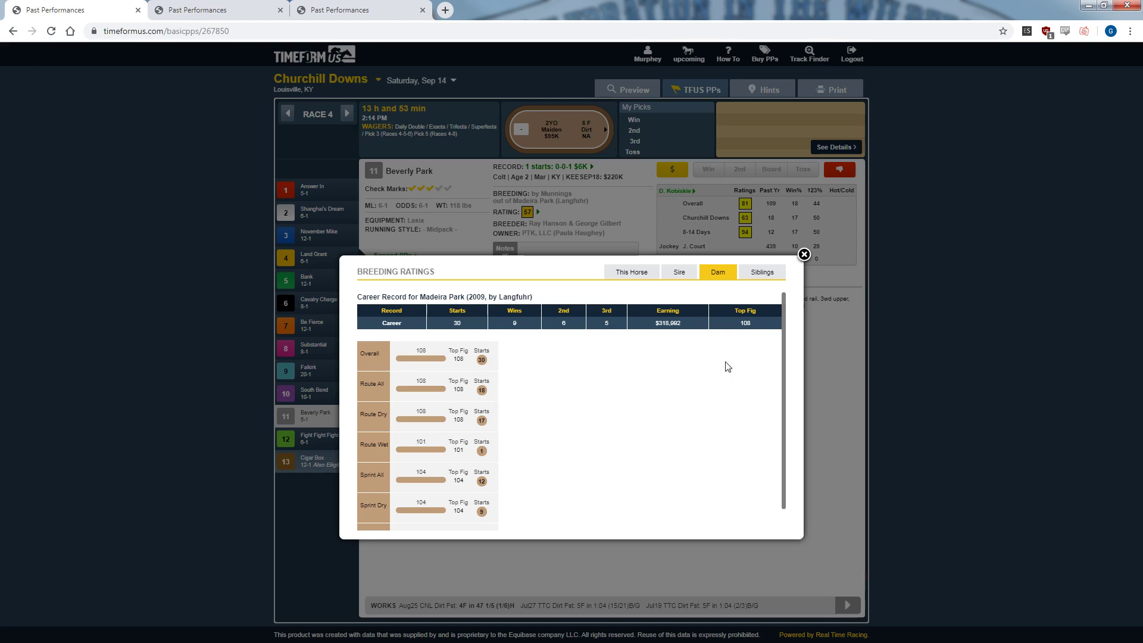
click(762, 273)
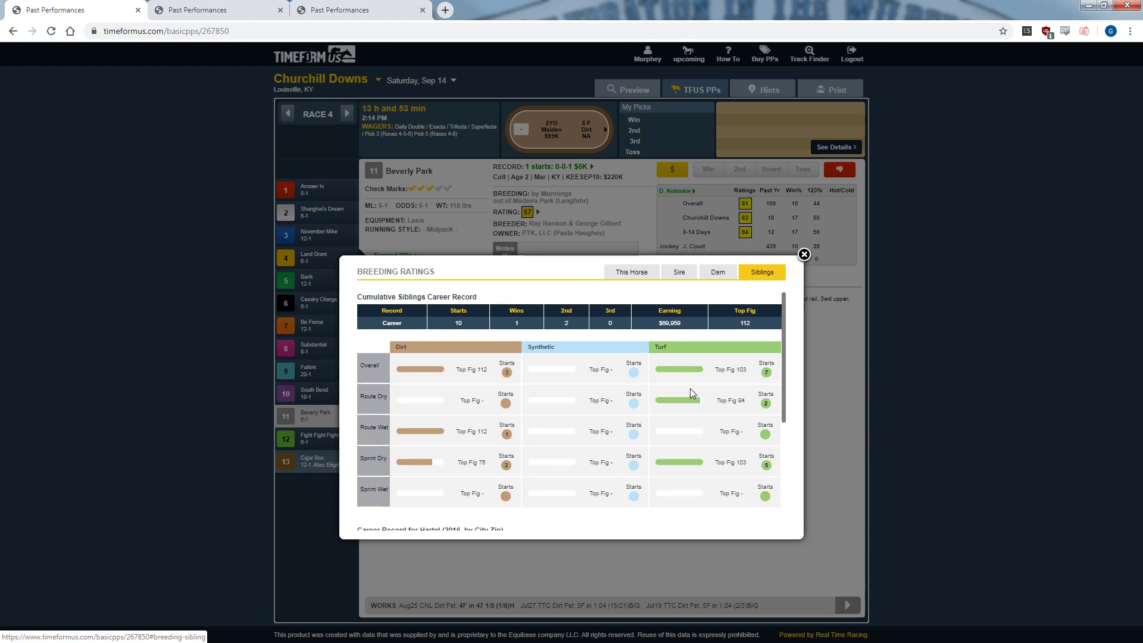
scroll(659, 428, down, 5)
click(865, 416)
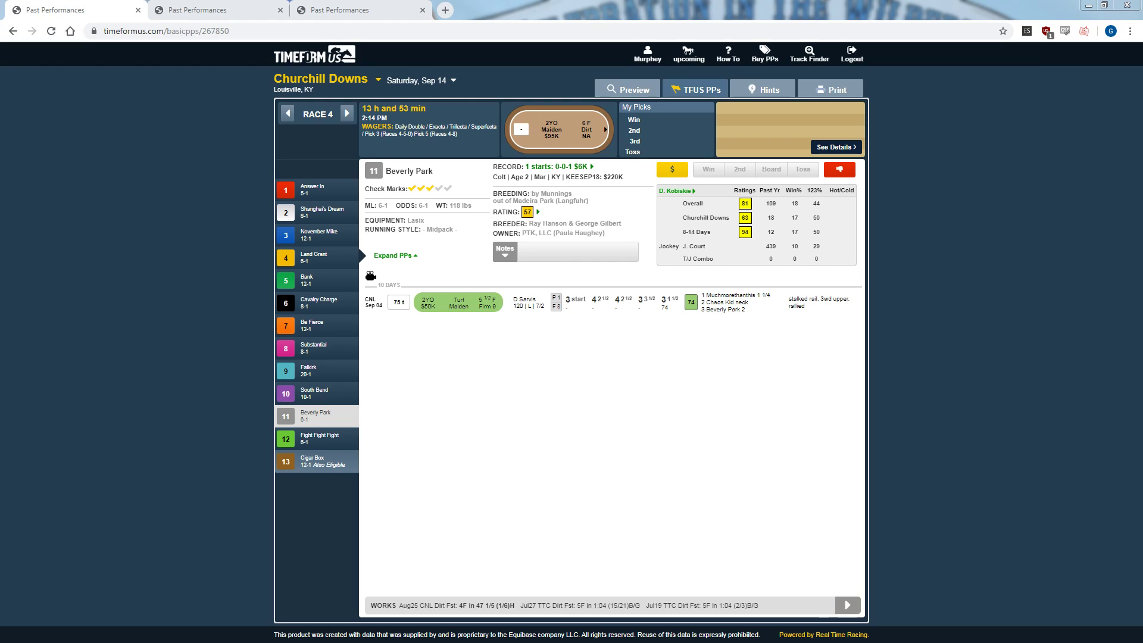
- Switch to Race 10, open the 27 Jul 2019 Ellis Park Race 7 chart for Dennis' Moment, and close it
click(328, 119)
scroll(325, 238, down, 2)
click(334, 244)
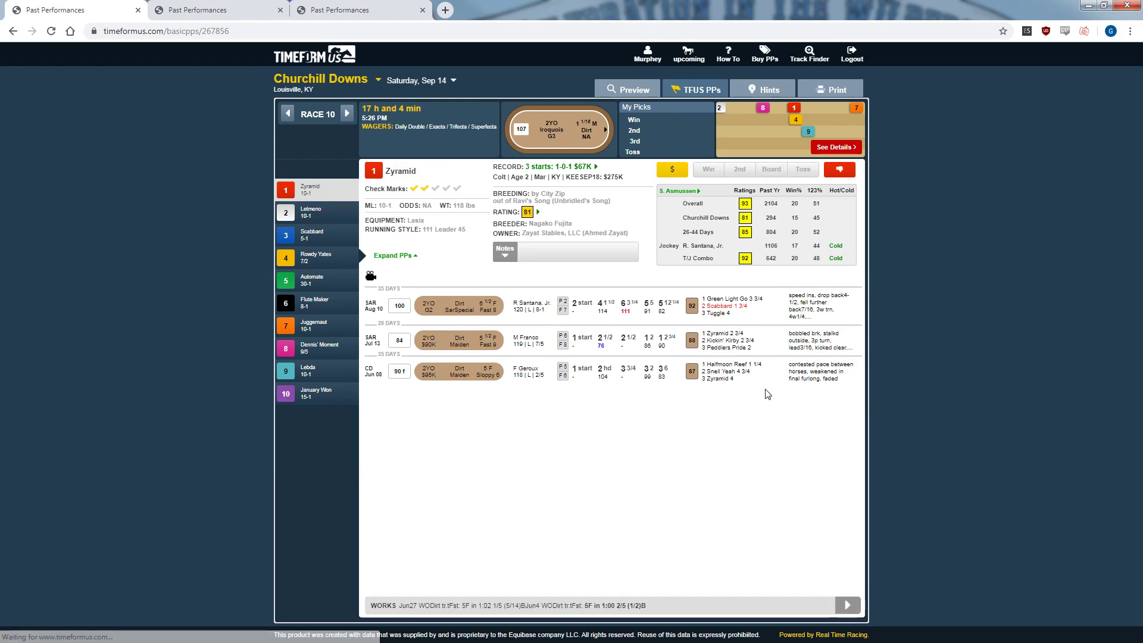
click(732, 307)
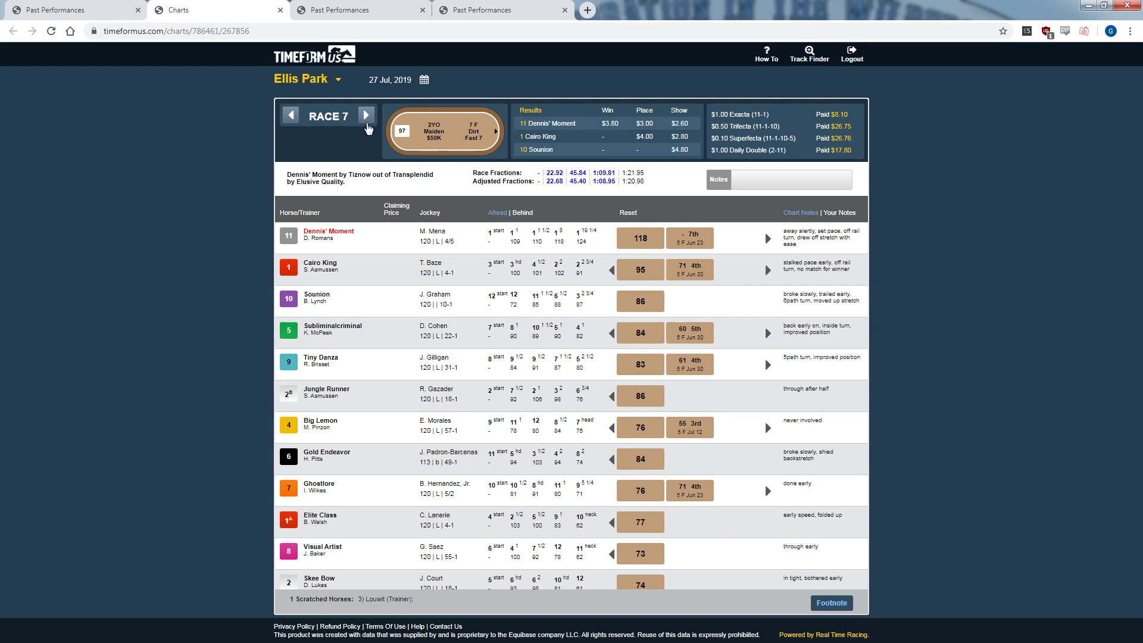
click(280, 10)
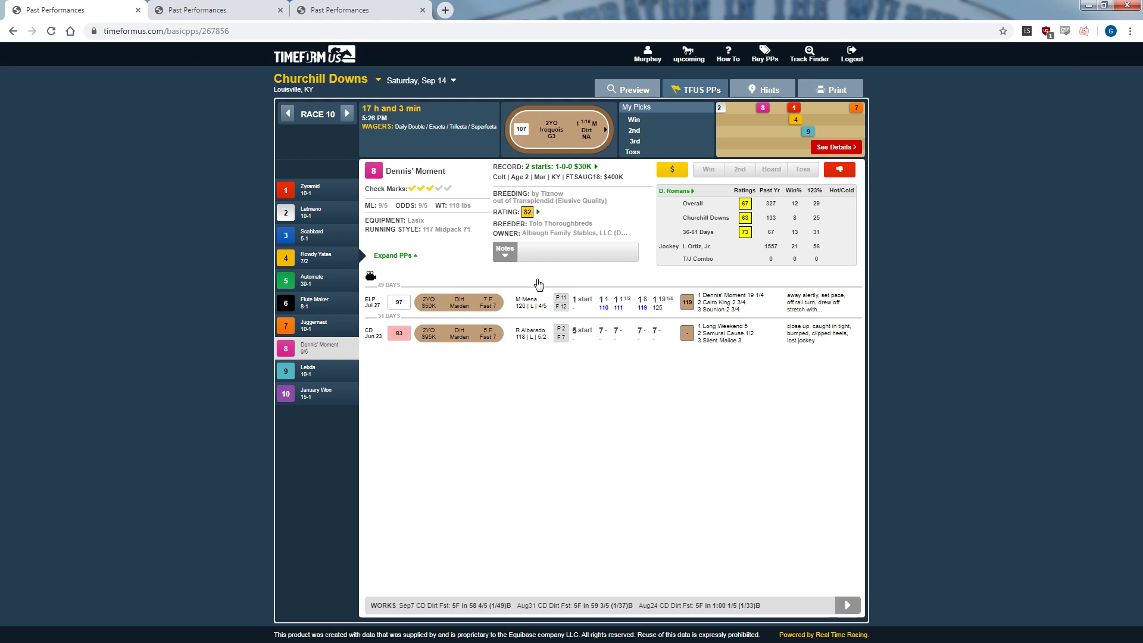
- Switch to the Laurel Park past performances, read the saved note on Blue Sky Painter, and close it
click(348, 10)
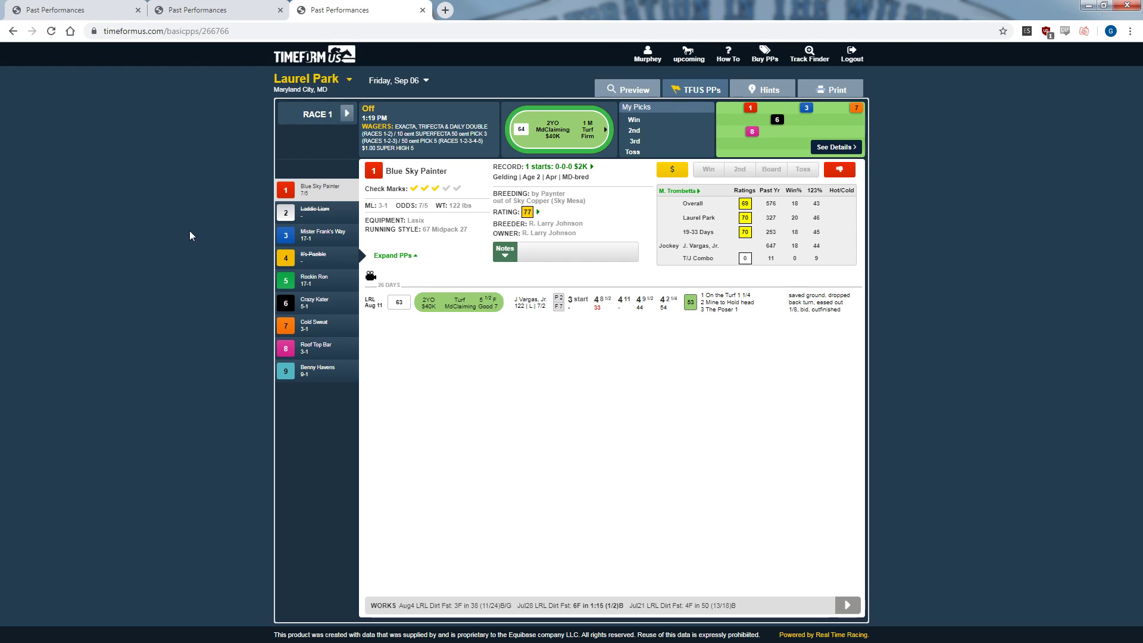
click(502, 255)
click(504, 255)
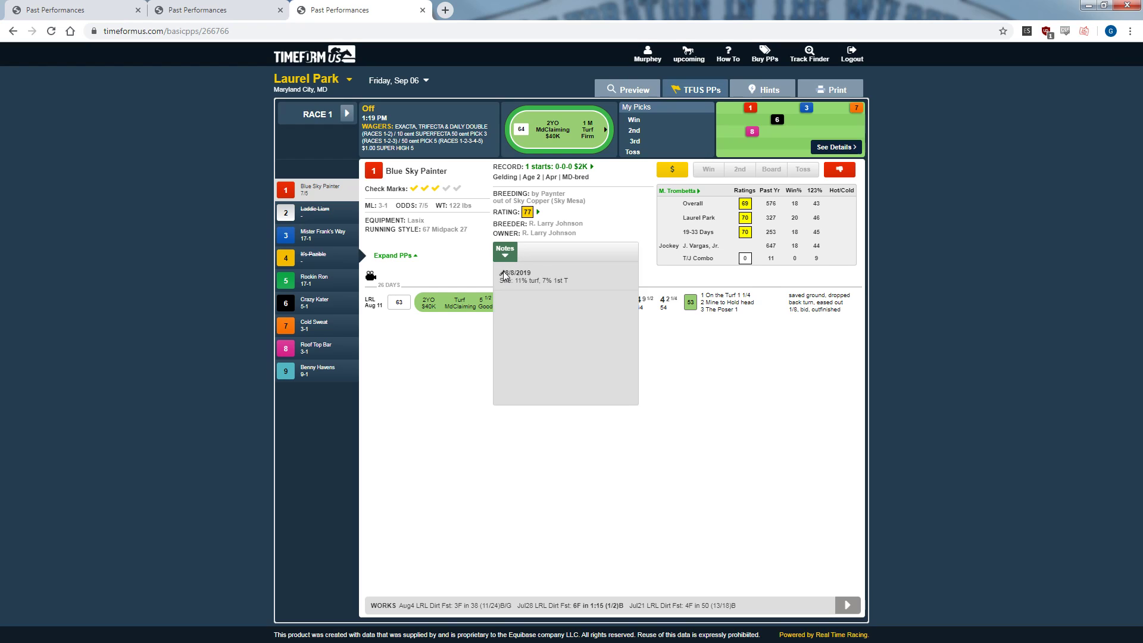
click(507, 256)
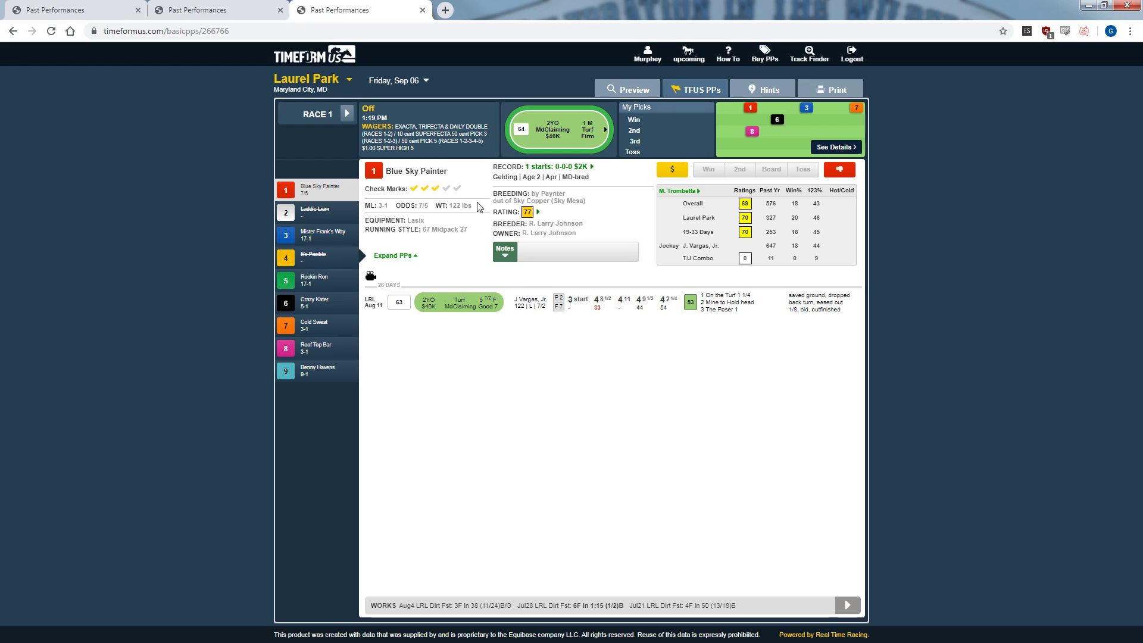
click(504, 256)
click(507, 253)
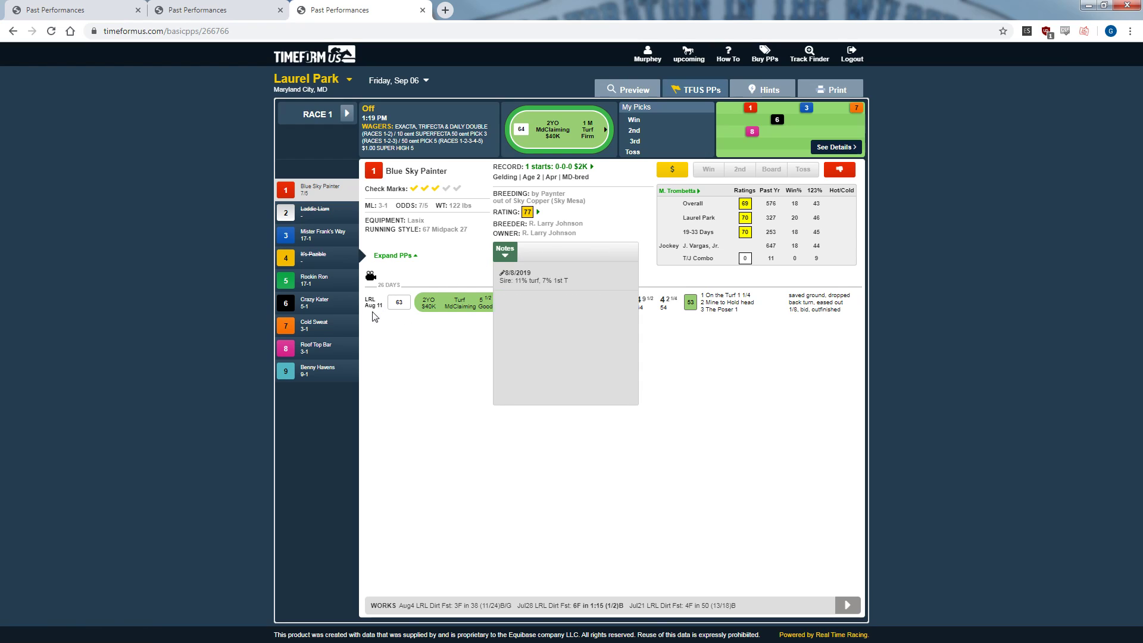
click(447, 376)
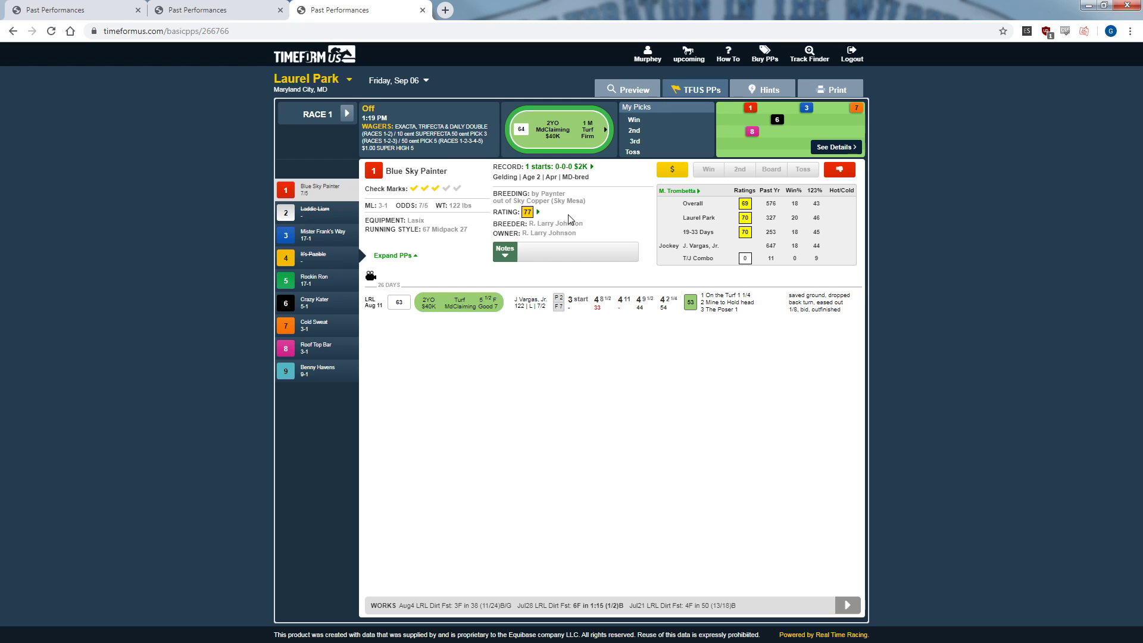
- Reopen Blue Sky Painter's note, and check the notes for Mister Frank's Way
click(514, 266)
click(515, 266)
click(512, 251)
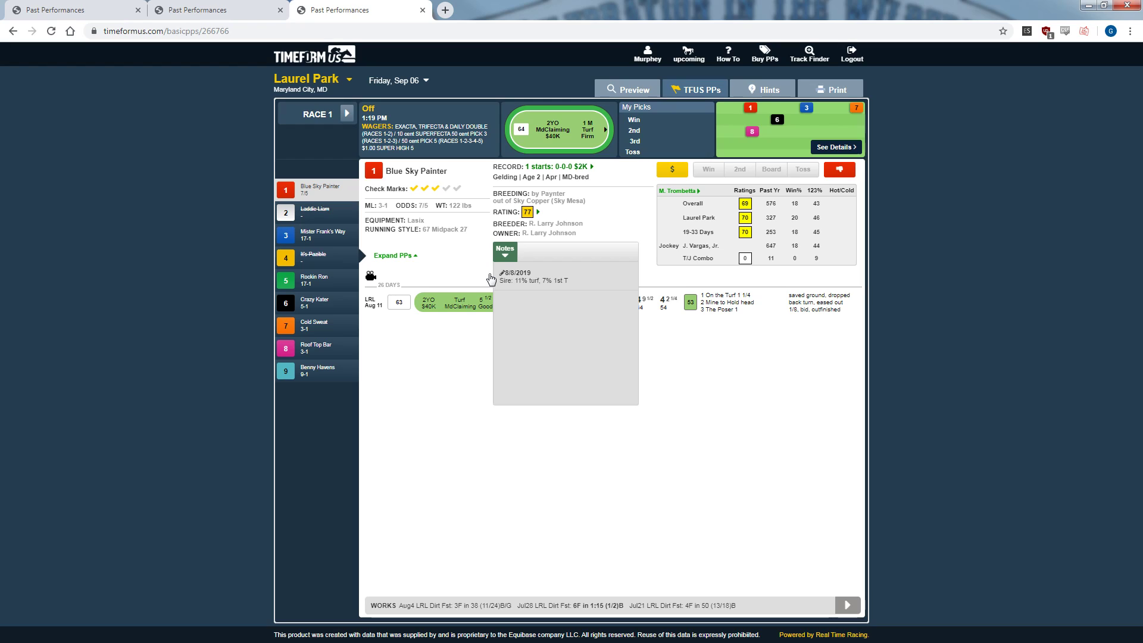
click(321, 209)
click(324, 238)
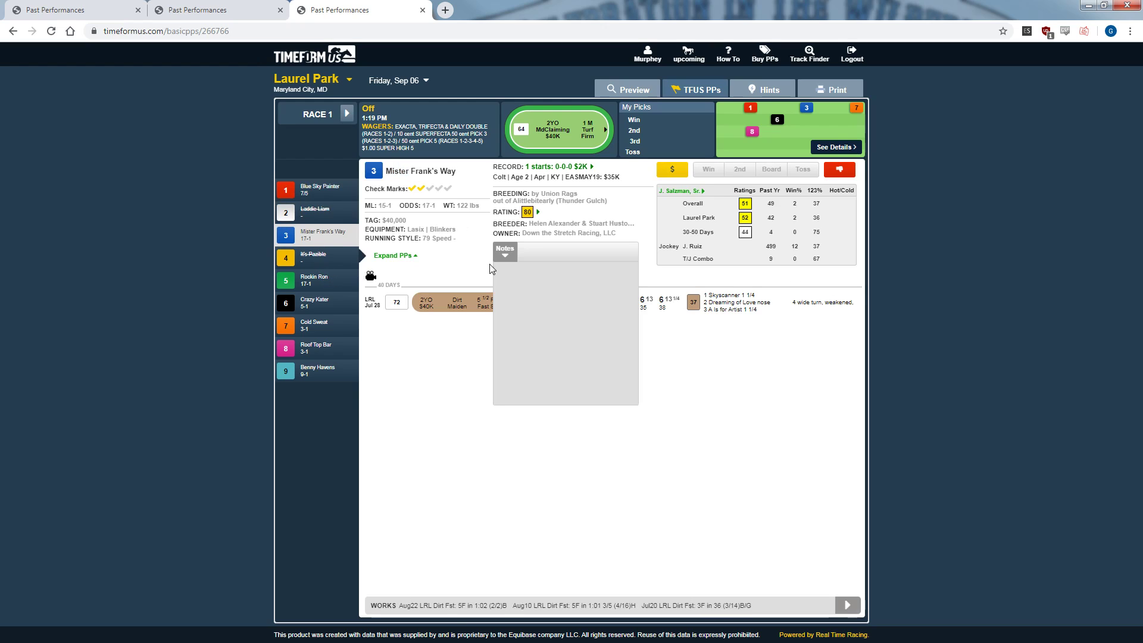
- Add and save the note "Scratched" for It's Pazible
click(315, 256)
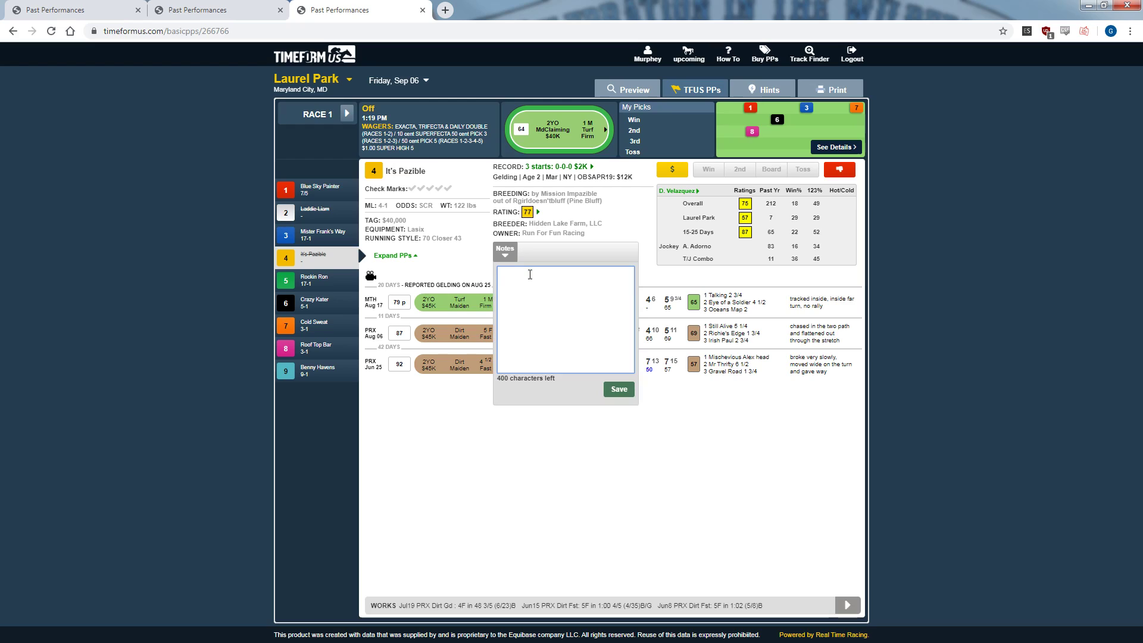
text(Scratched)
click(618, 398)
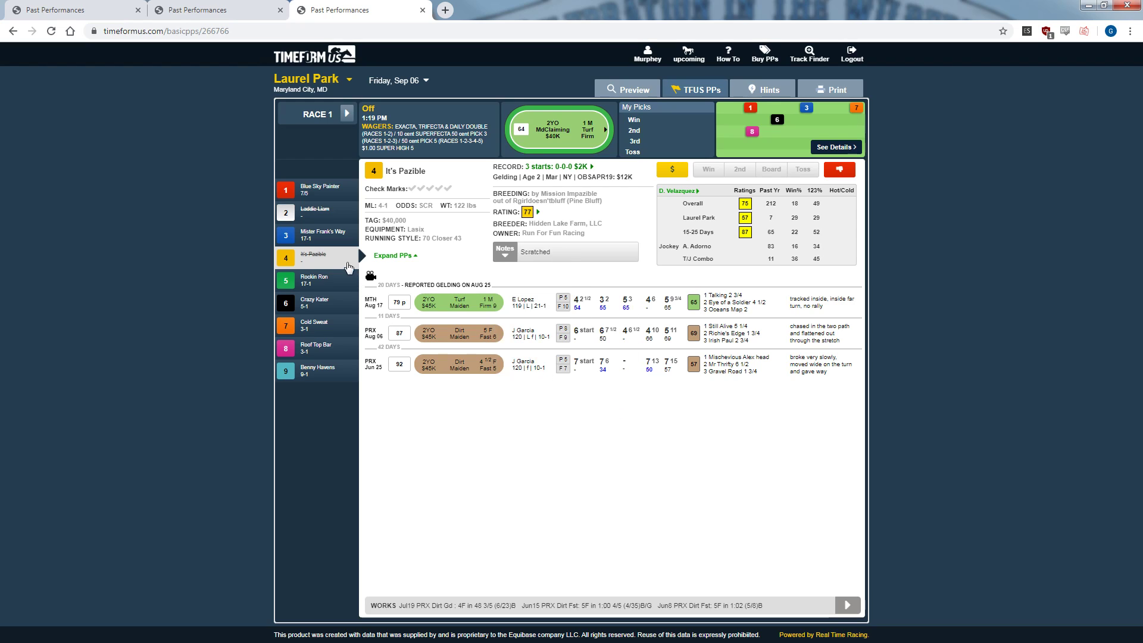
- Leave and return to It's Pazible, read the saved note, and close it
click(346, 238)
click(324, 262)
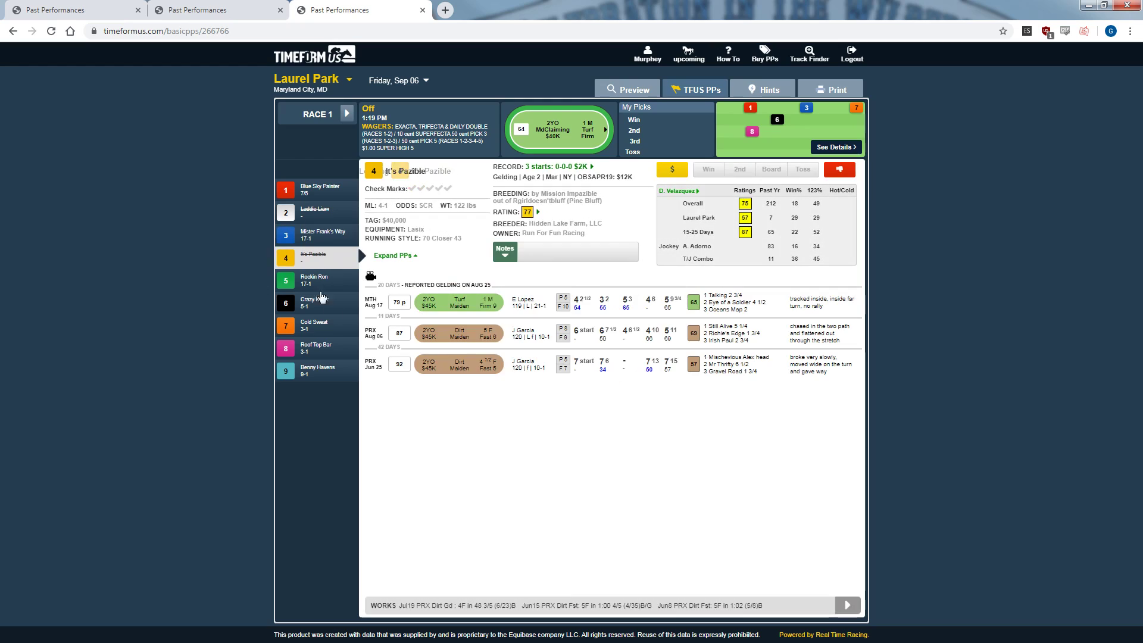
click(505, 263)
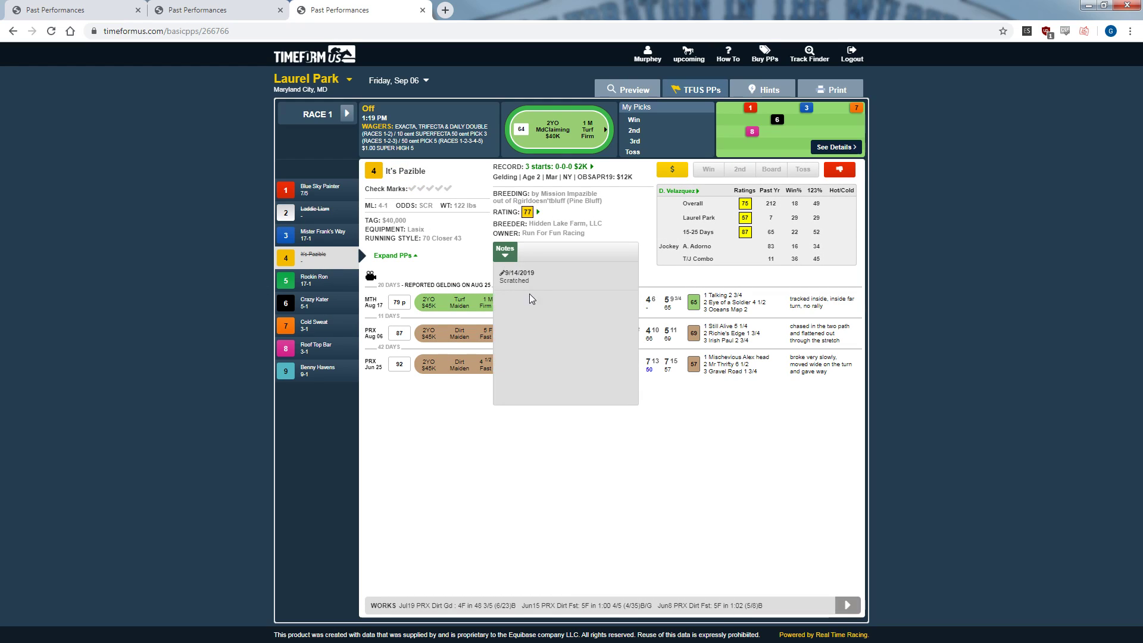
click(505, 259)
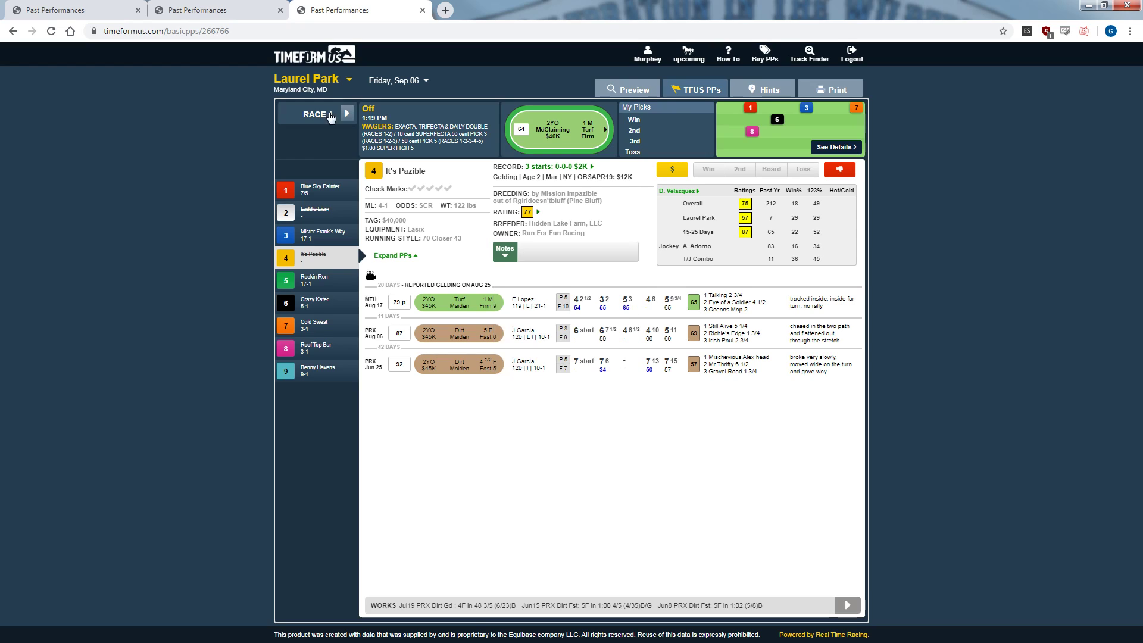
- Return to the Churchill Downs past performances, view the full workout list for Dennis' Moment, and close it
click(126, 11)
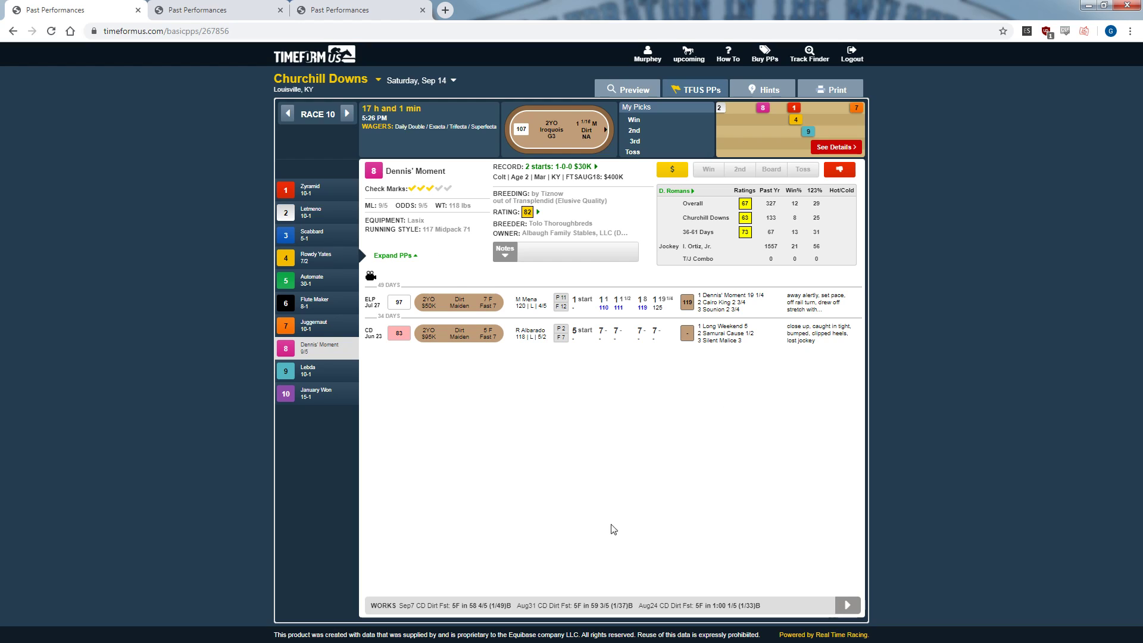
click(844, 611)
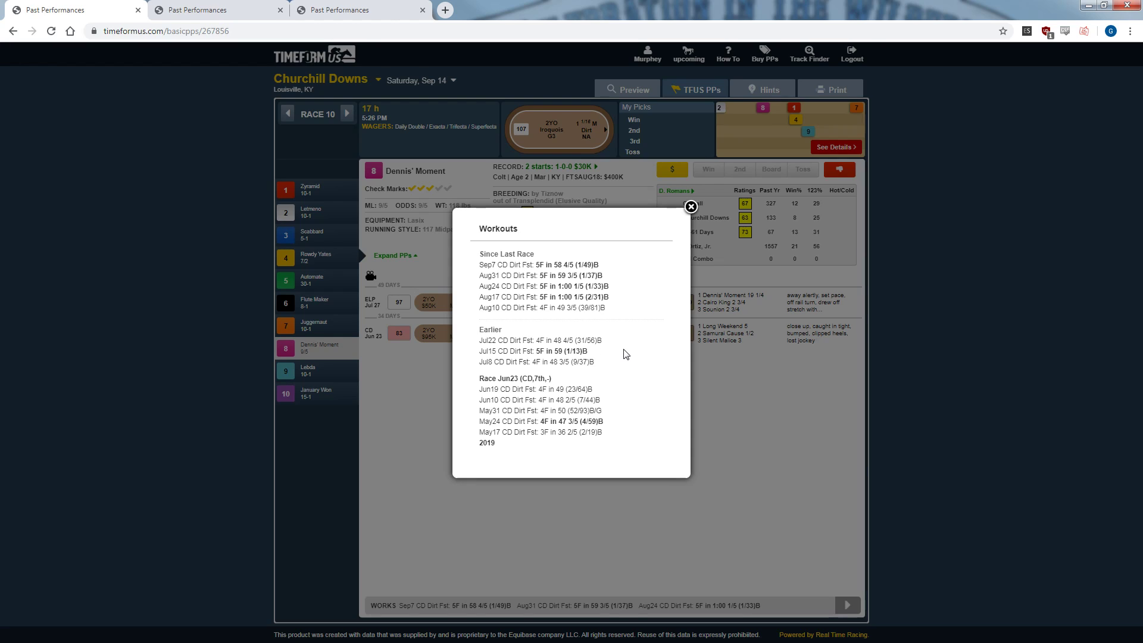
click(308, 123)
- Switch to Race 7 at Churchill Downs and view Upset Brewing's past performances
click(307, 124)
scroll(382, 212, up, 2)
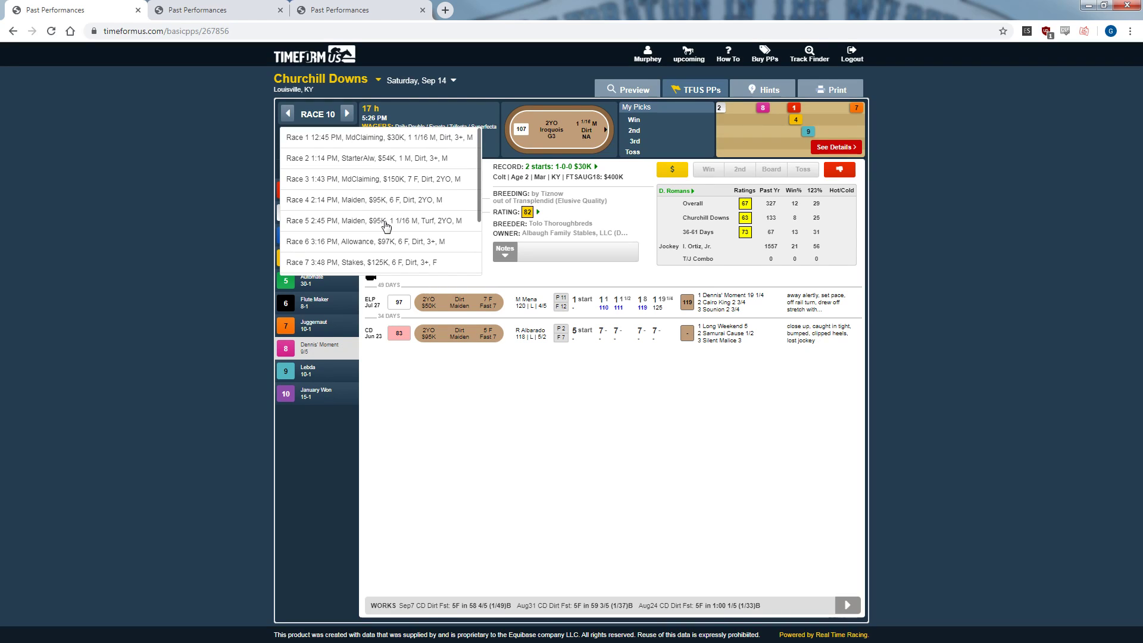
click(390, 260)
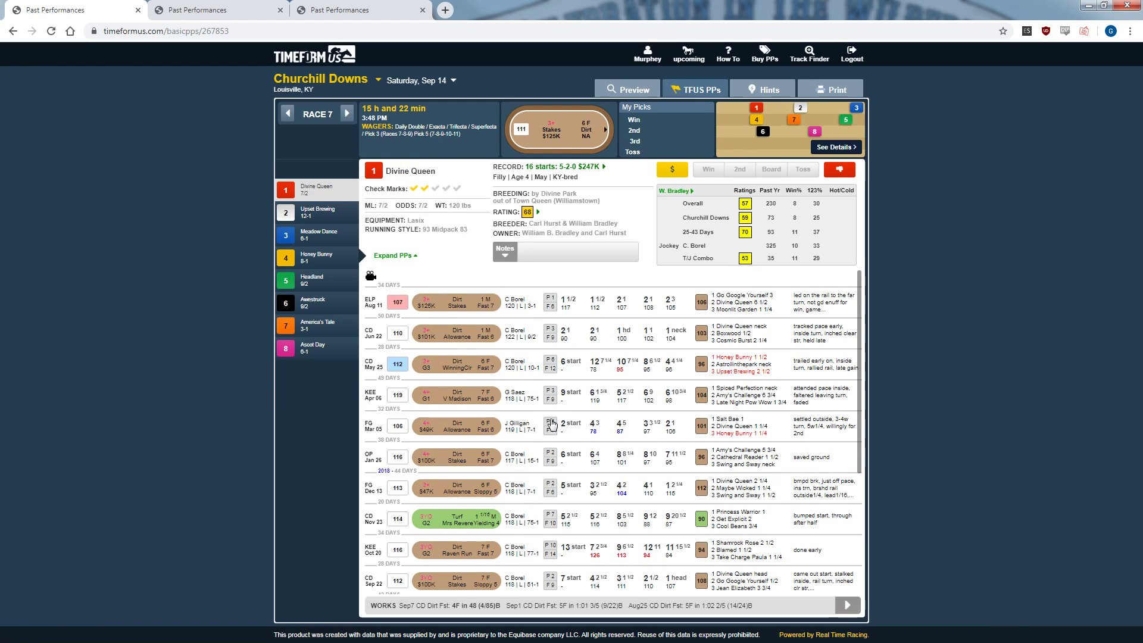
click(322, 216)
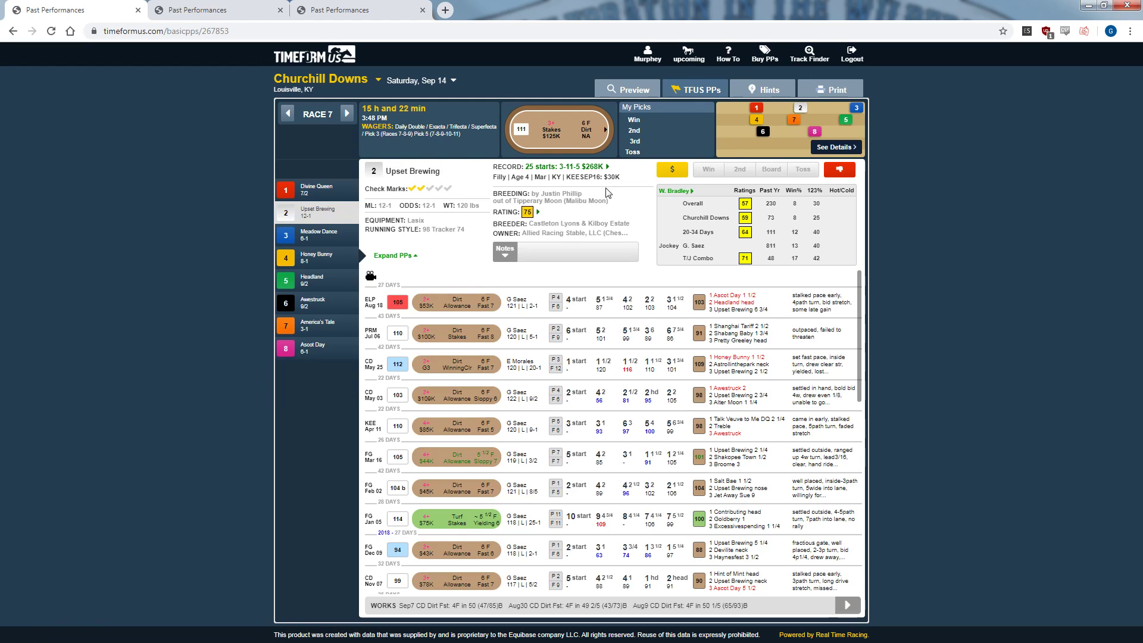
- Read Upset Brewing's complete workout history back to 2017, close it, and return to the most recent past performances
scroll(708, 427, down, 5)
click(846, 605)
scroll(602, 455, down, 5)
scroll(600, 456, down, 5)
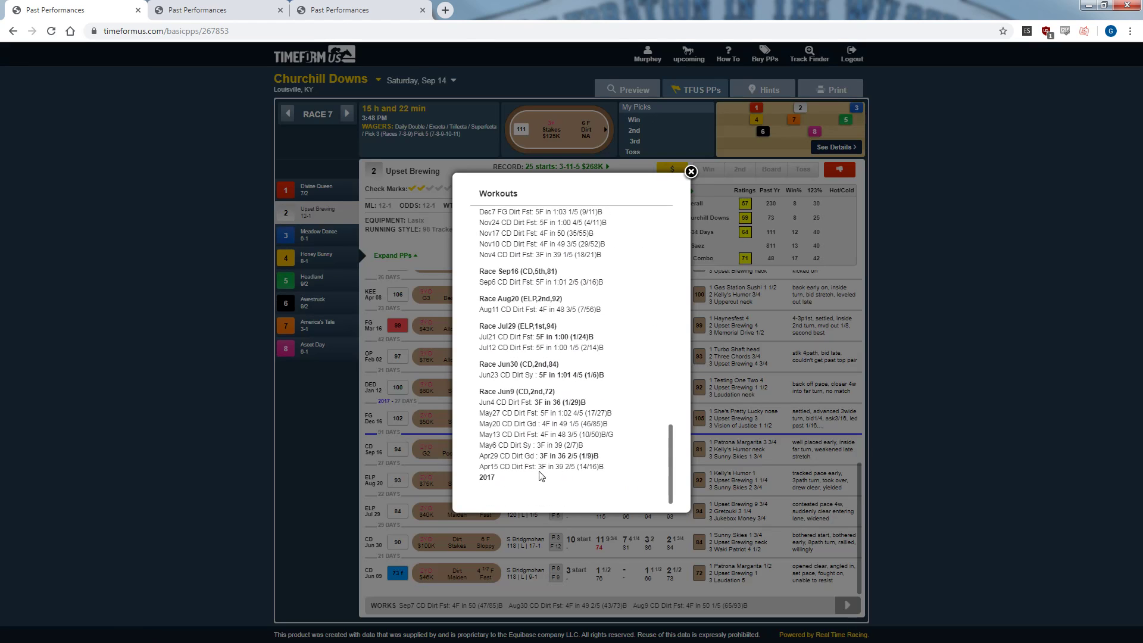
scroll(538, 400, up, 10)
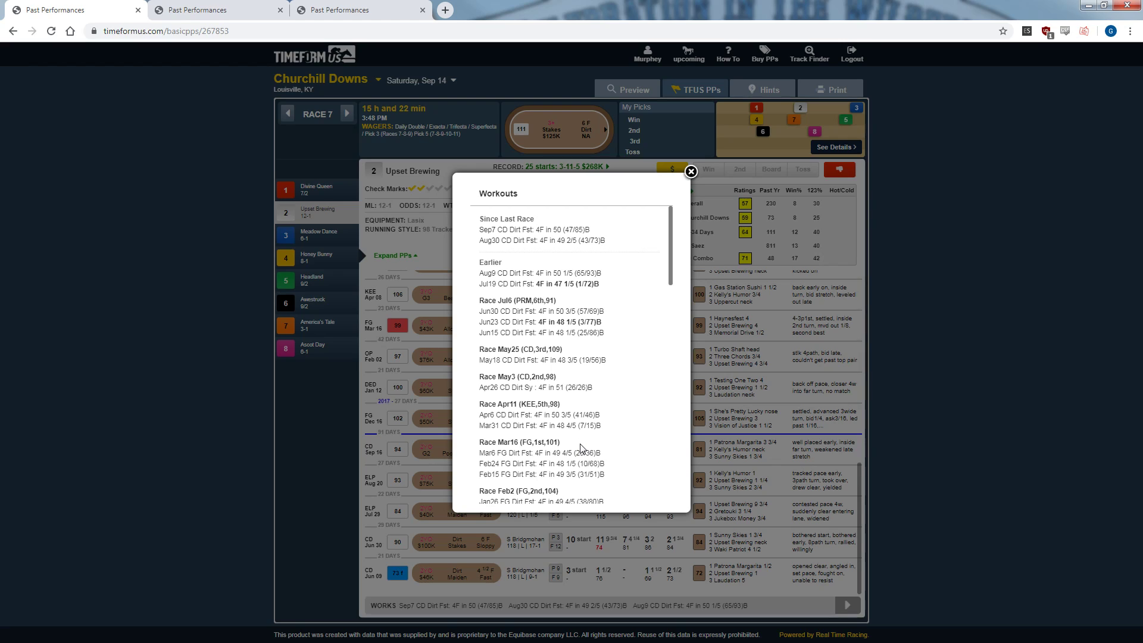
click(212, 382)
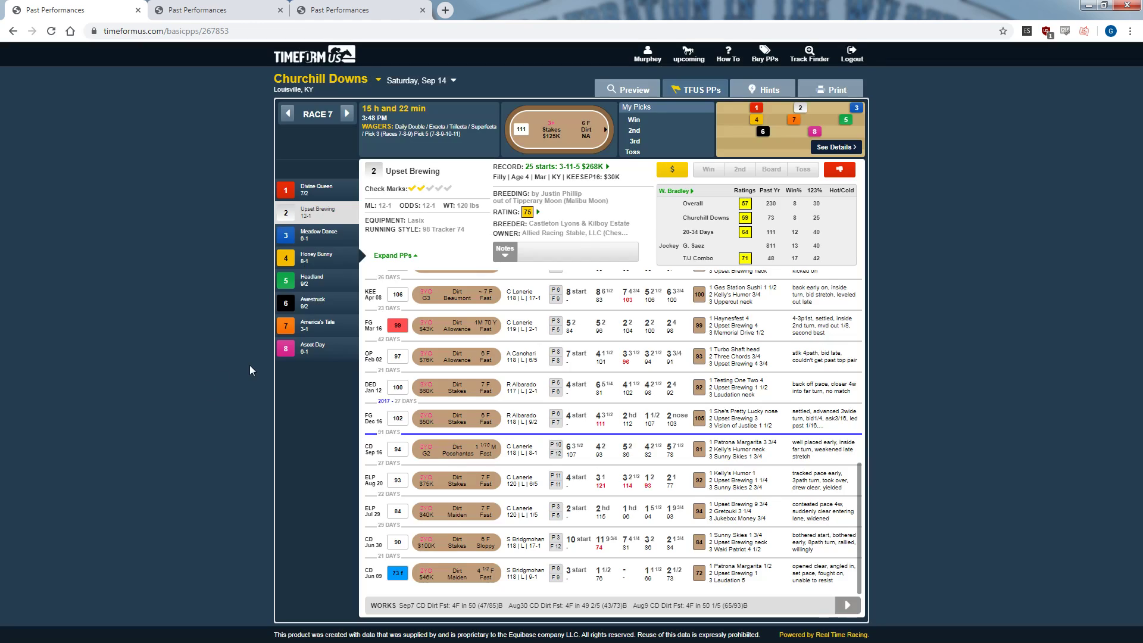
scroll(530, 356, up, 10)
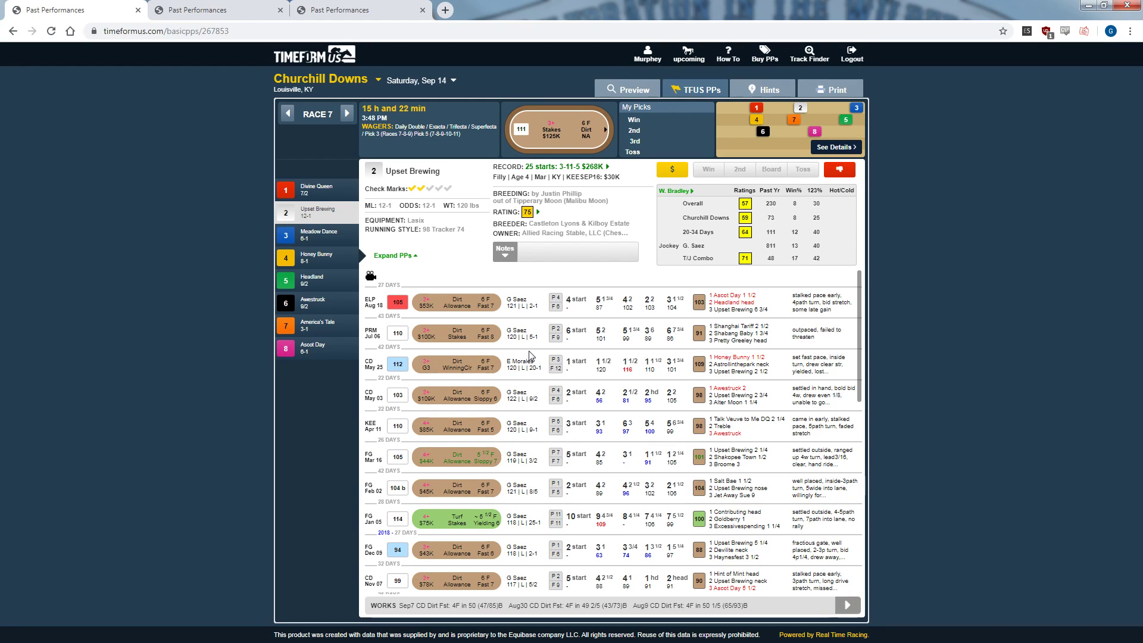